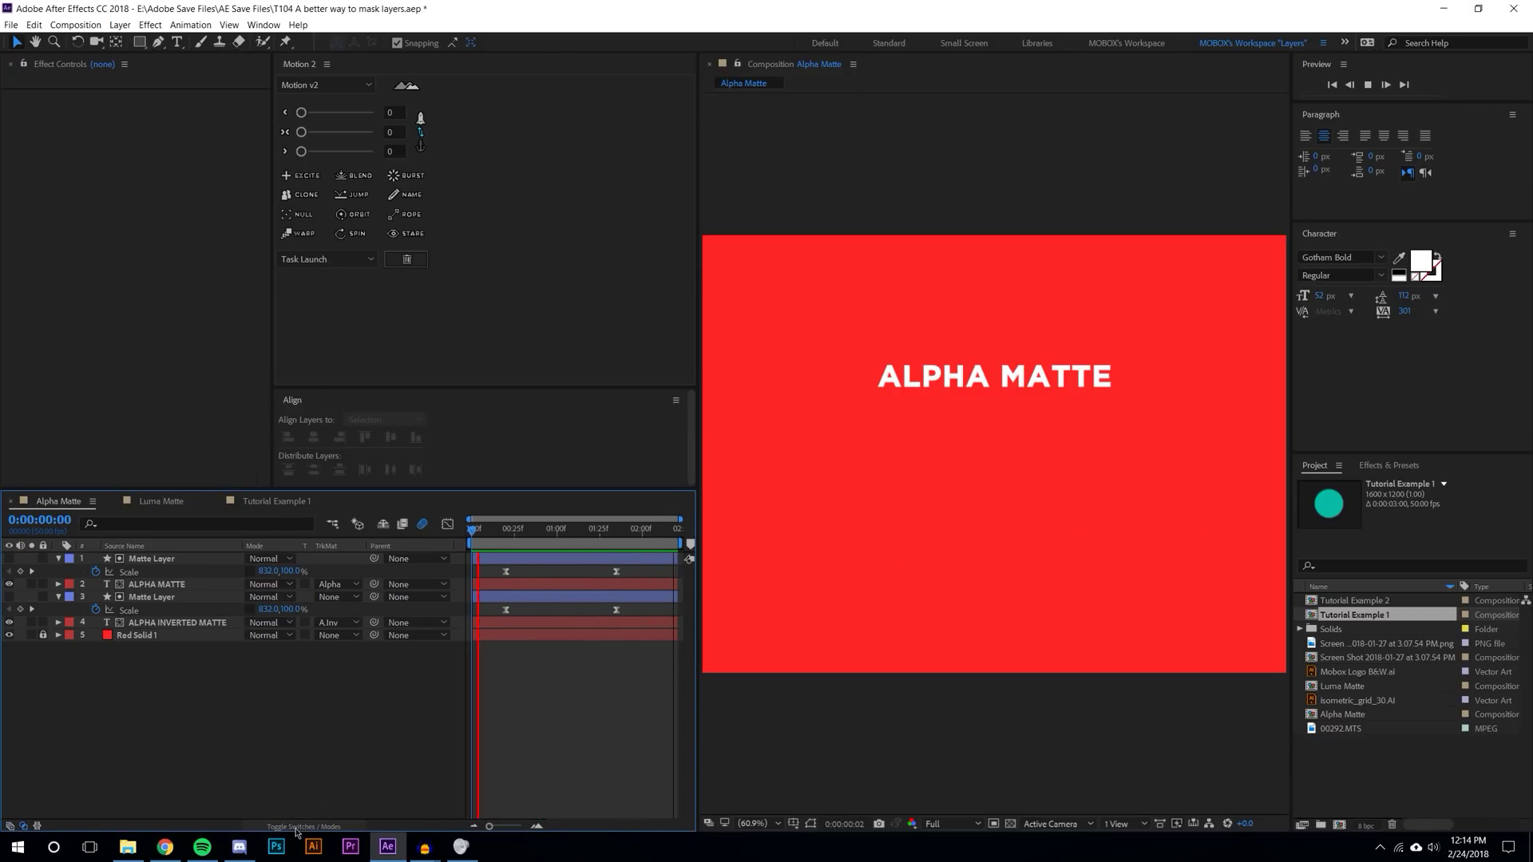
- Inspect the timeline's layer column options without changing any columns
right_click(326, 546)
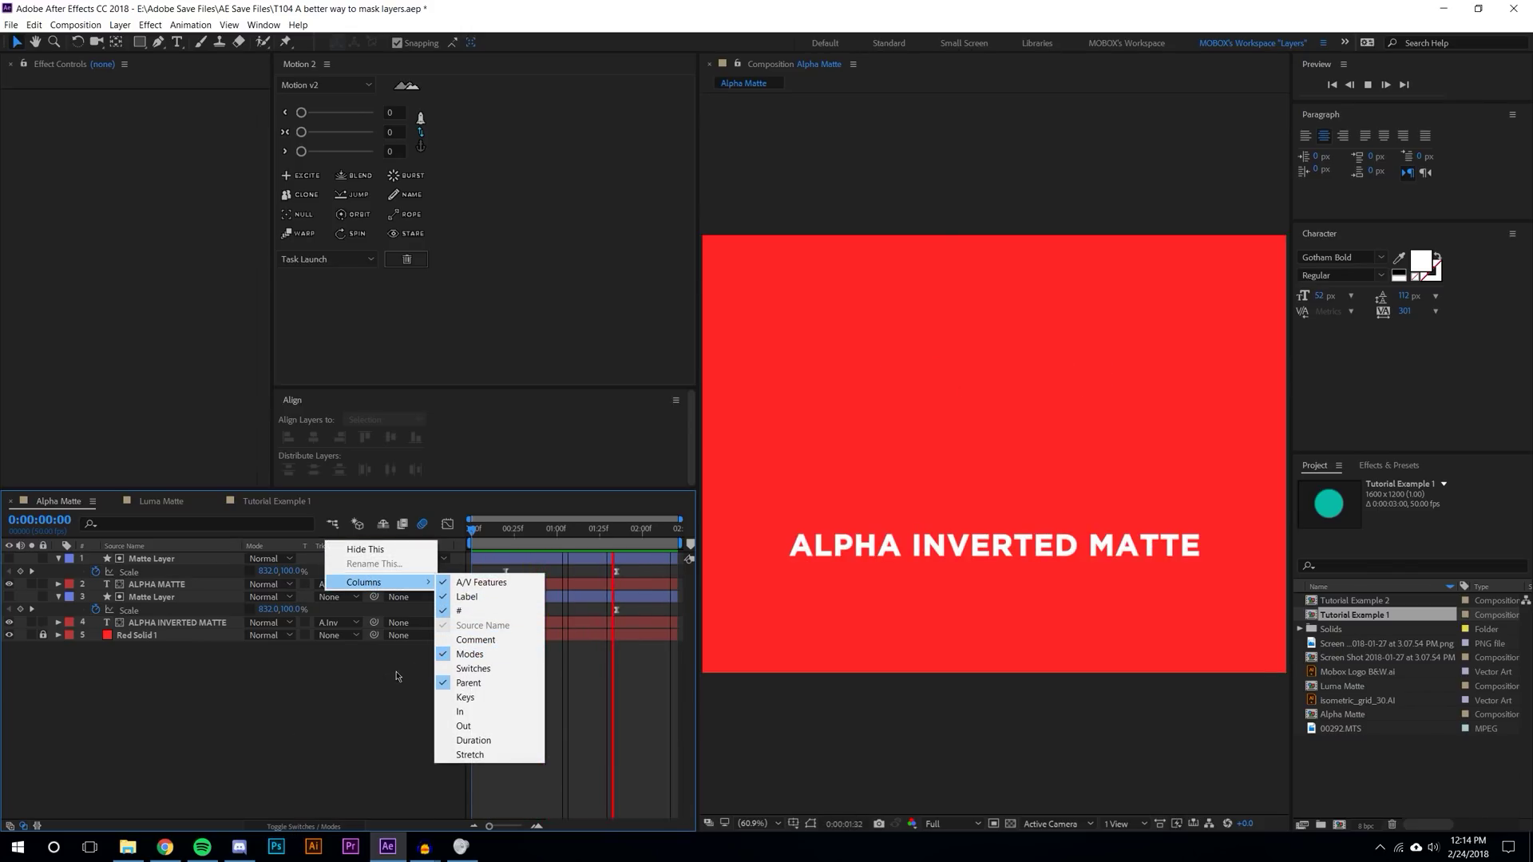
left_click(341, 618)
right_click(328, 548)
mouse_move(376, 590)
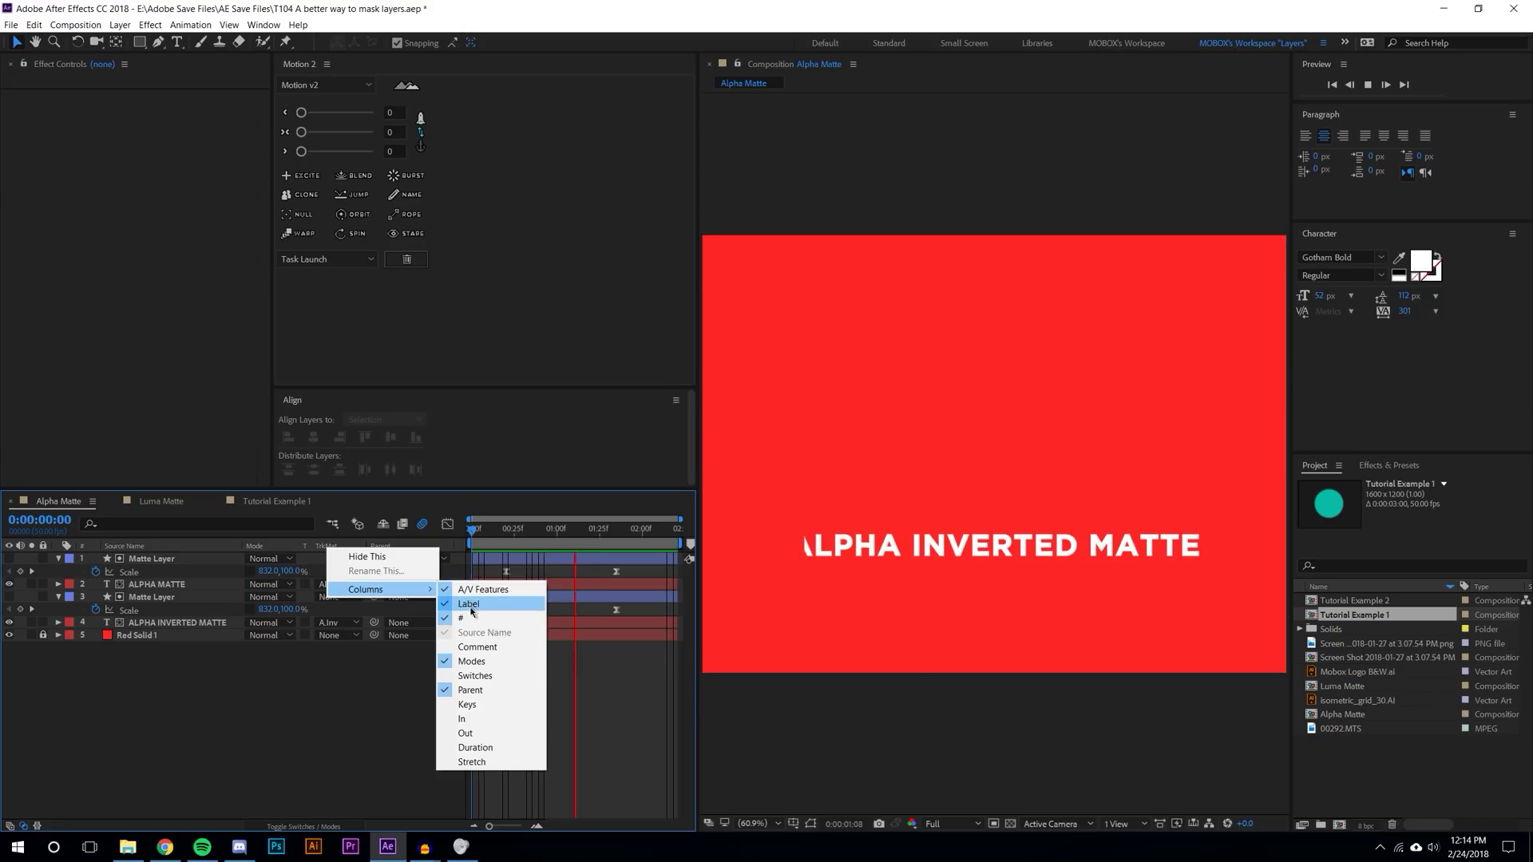
left_click(349, 658)
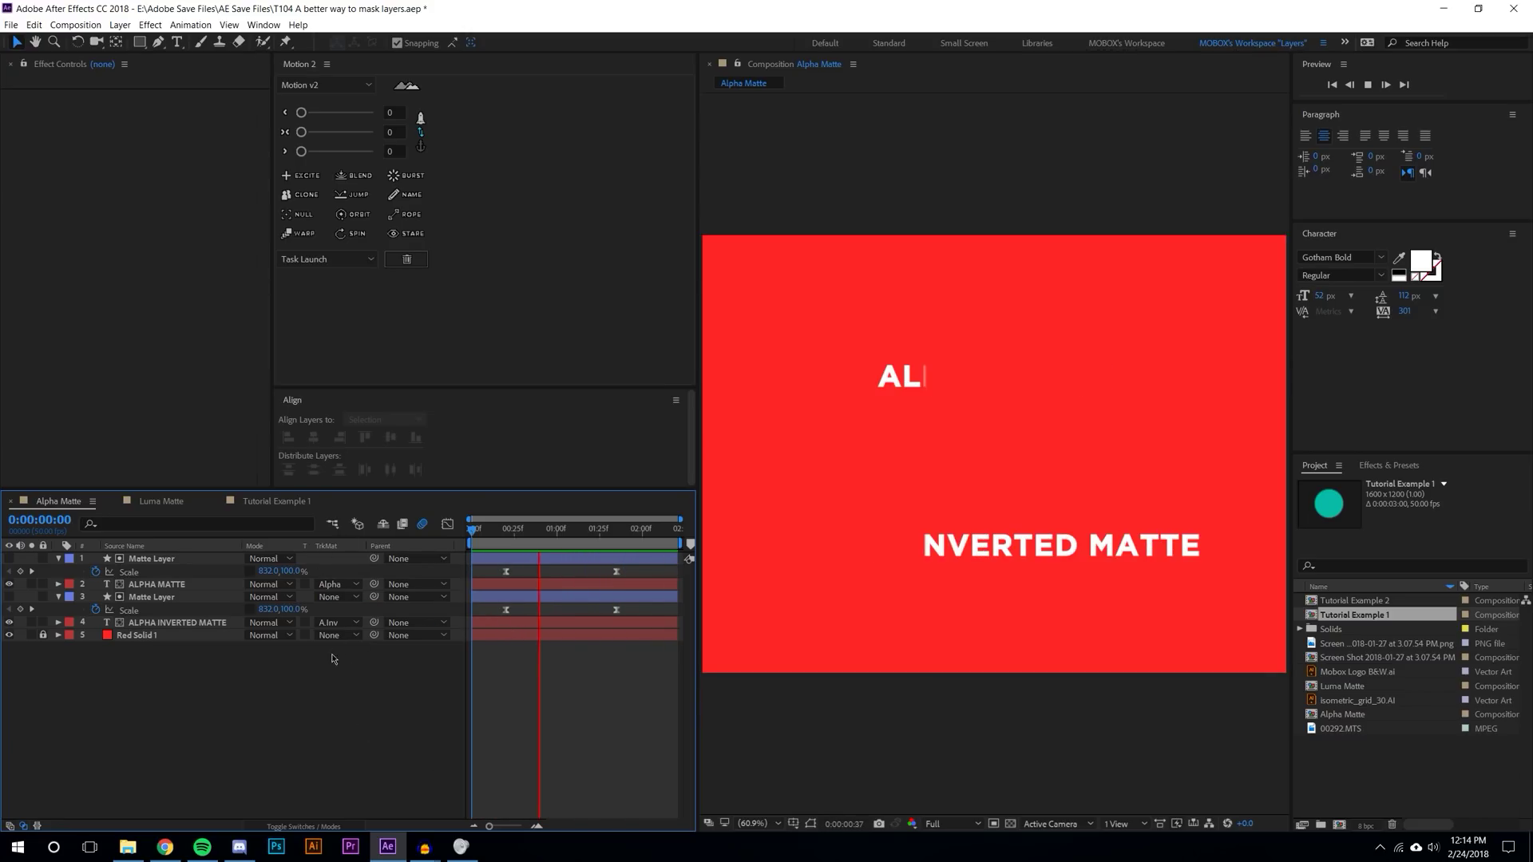
- Keep ALPHA MATTE's Alpha track matte, stop the preview at 0:00:00:16, and select both text layers
left_click(356, 585)
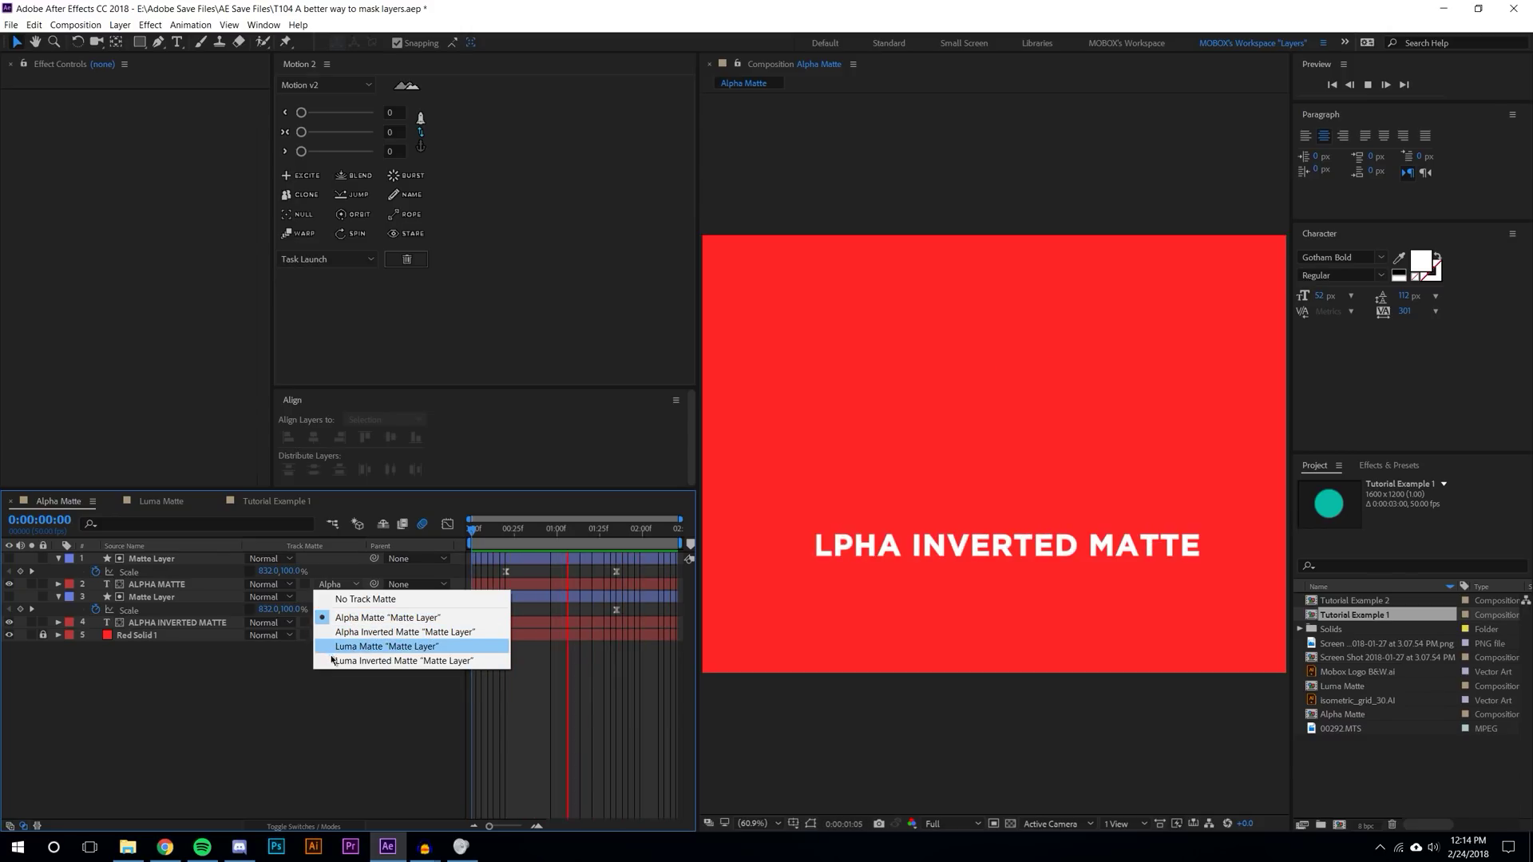
left_click(403, 632)
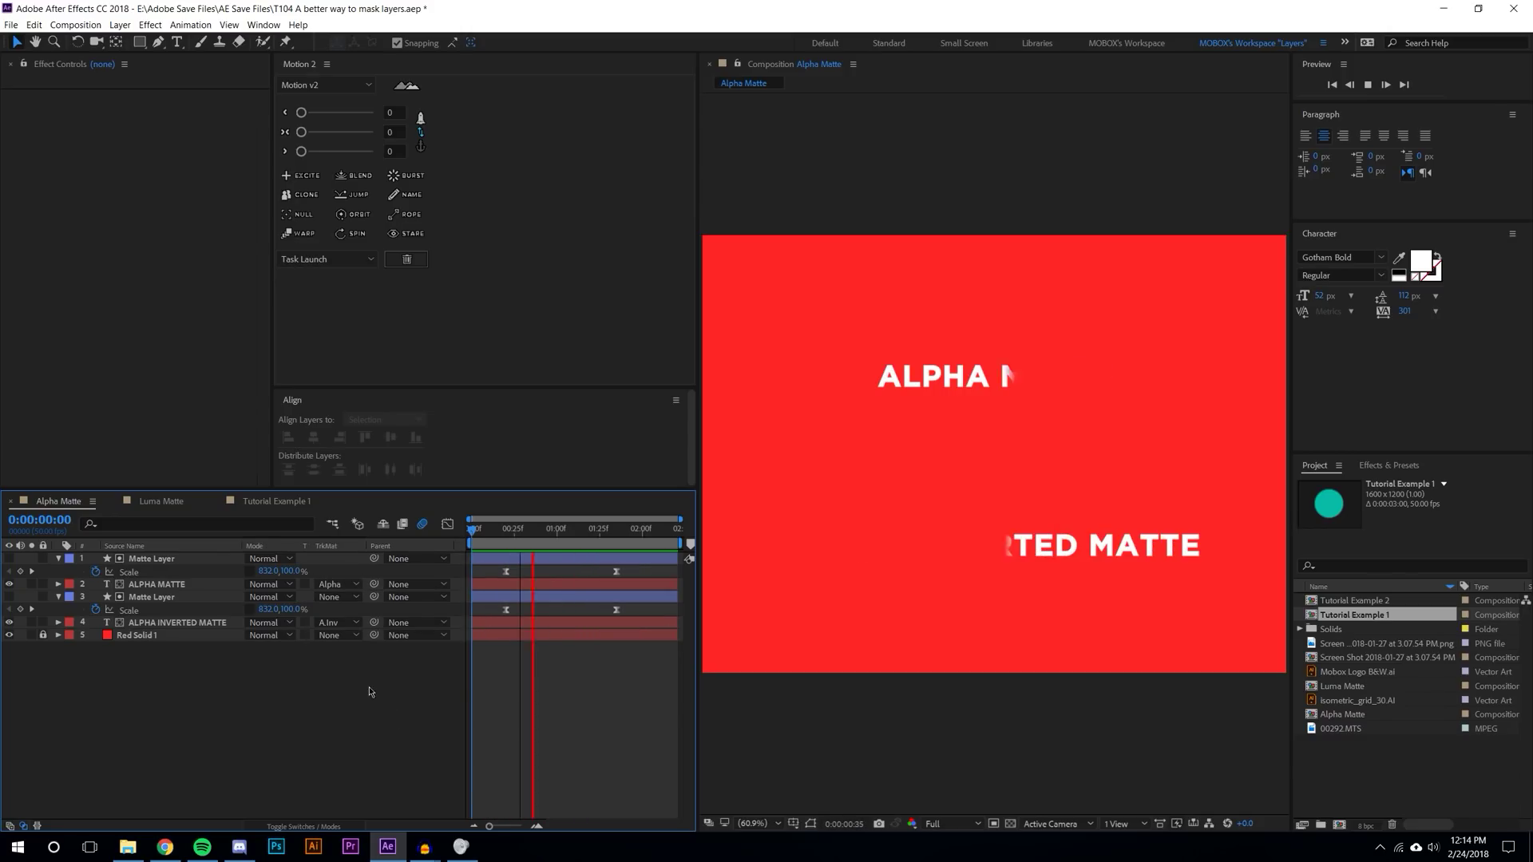
left_click(337, 583)
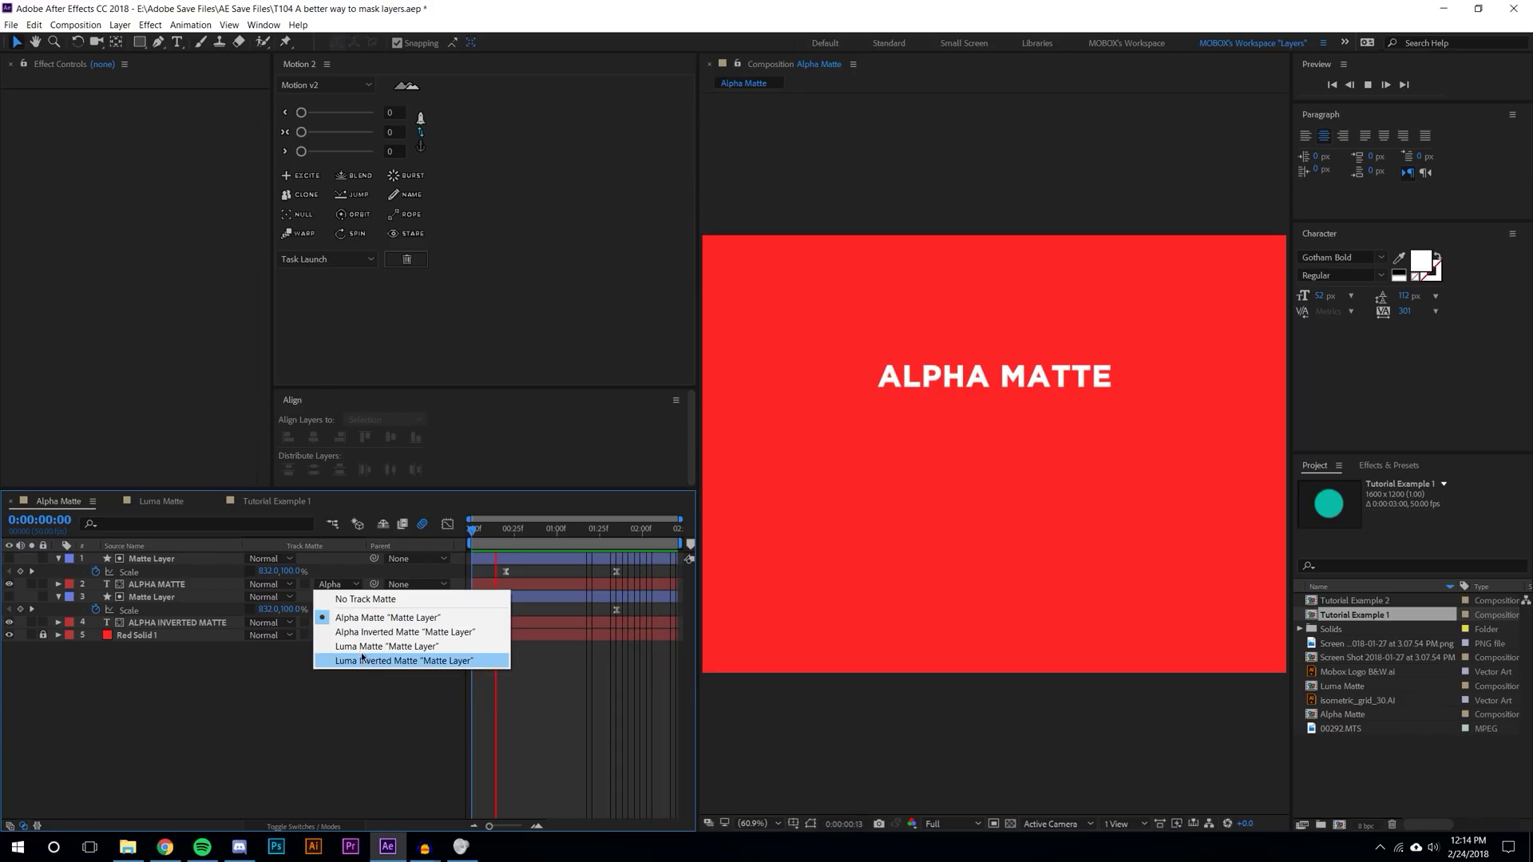
left_click(349, 751)
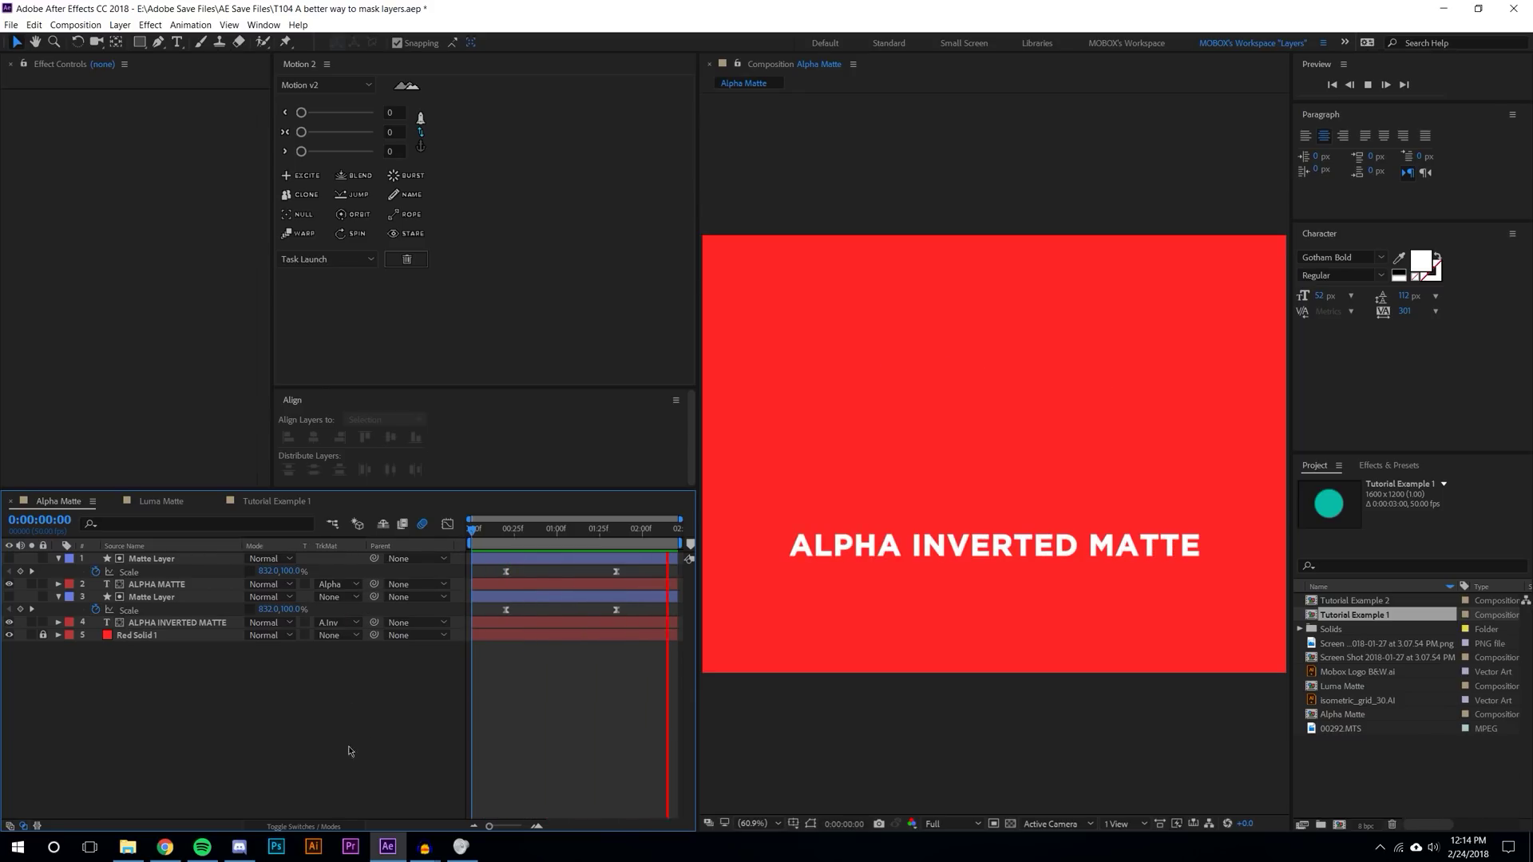
key("space")
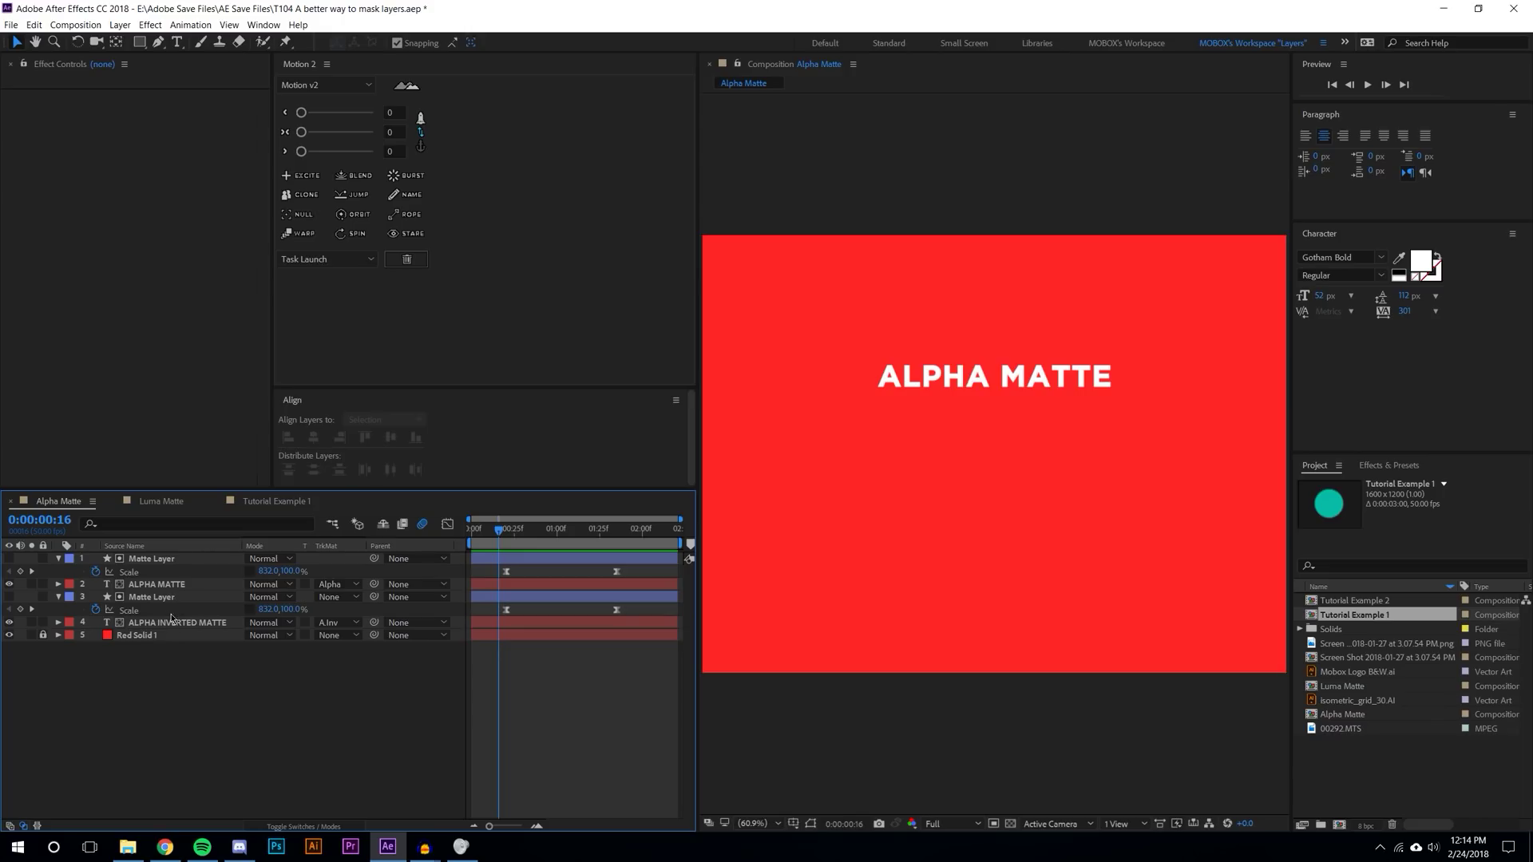
left_click(181, 587)
left_click(197, 624)
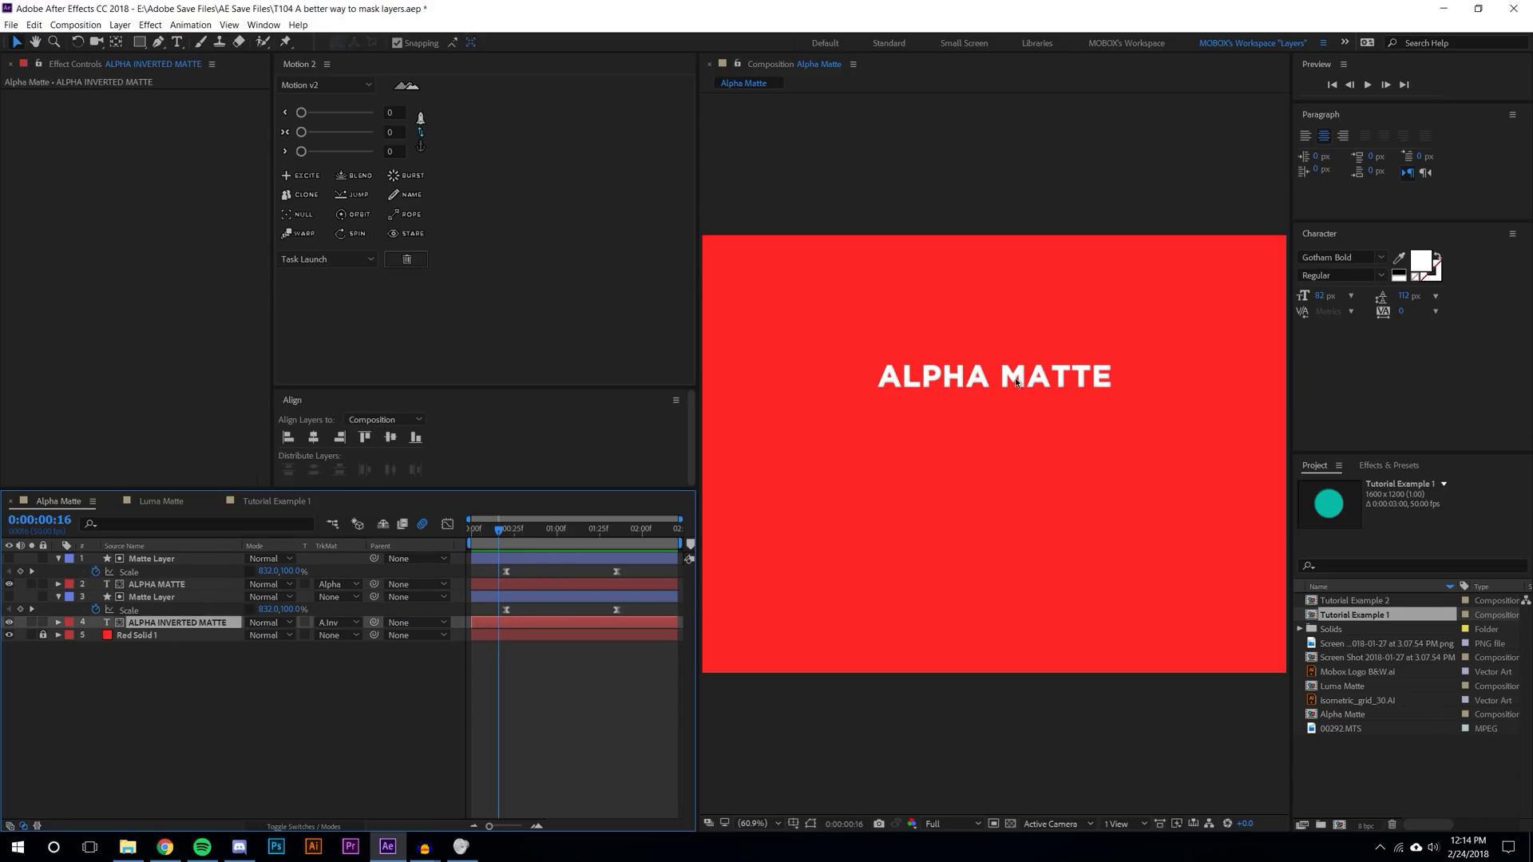
- Scrub the matte's scale animation to 0:00:01:33 and make the top Matte Layer visible
left_click_drag(495, 534, 668, 534)
mouse_move(520, 533)
left_mouse_down()
mouse_move(489, 533)
mouse_move(588, 533)
mouse_move(514, 544)
left_mouse_up()
left_click(126, 559)
left_click(10, 559)
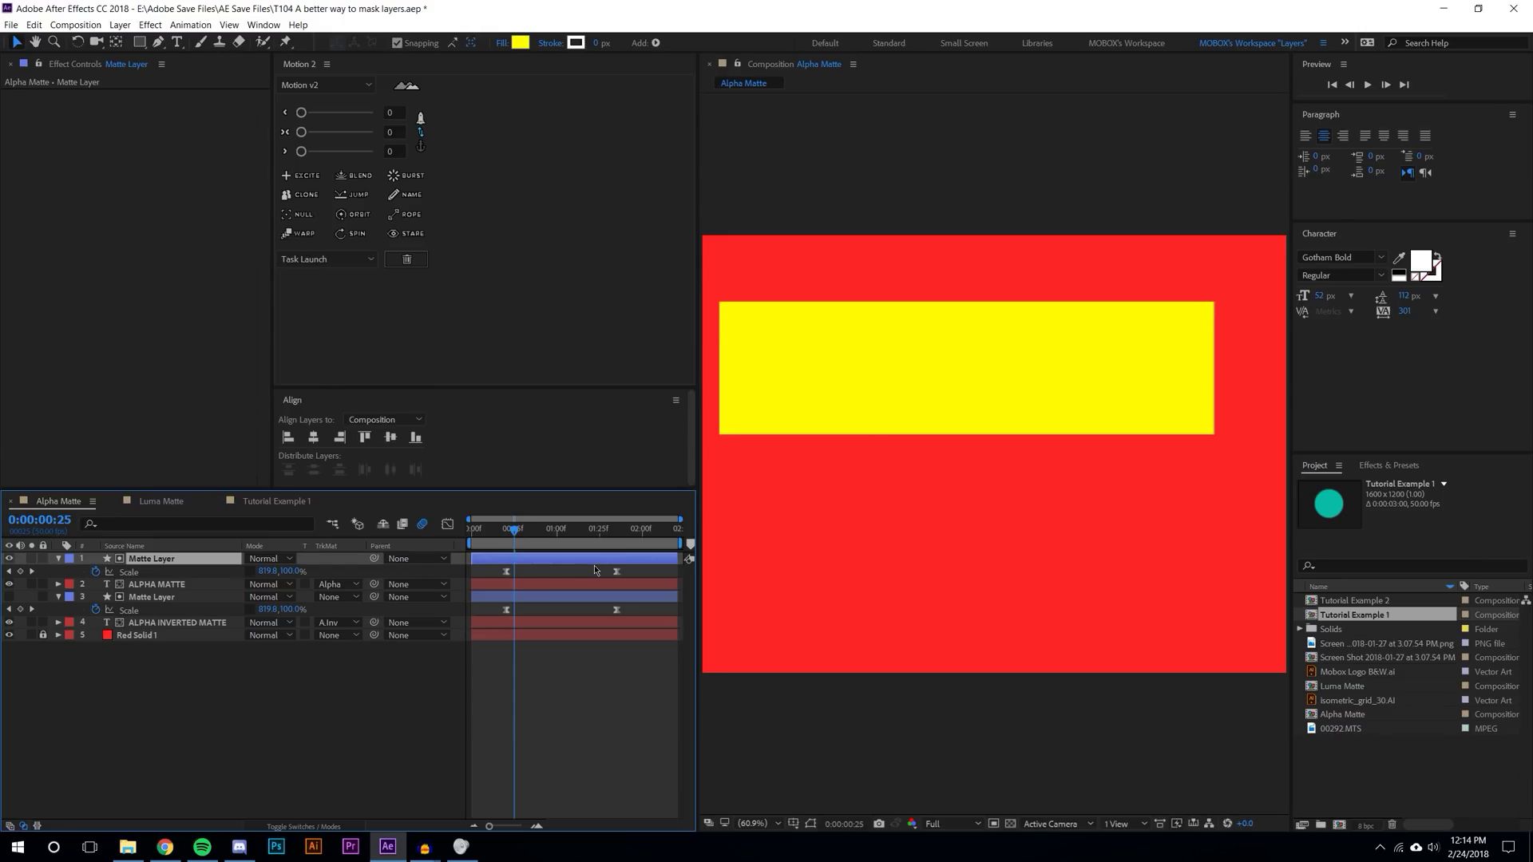
left_click_drag(514, 532, 612, 534)
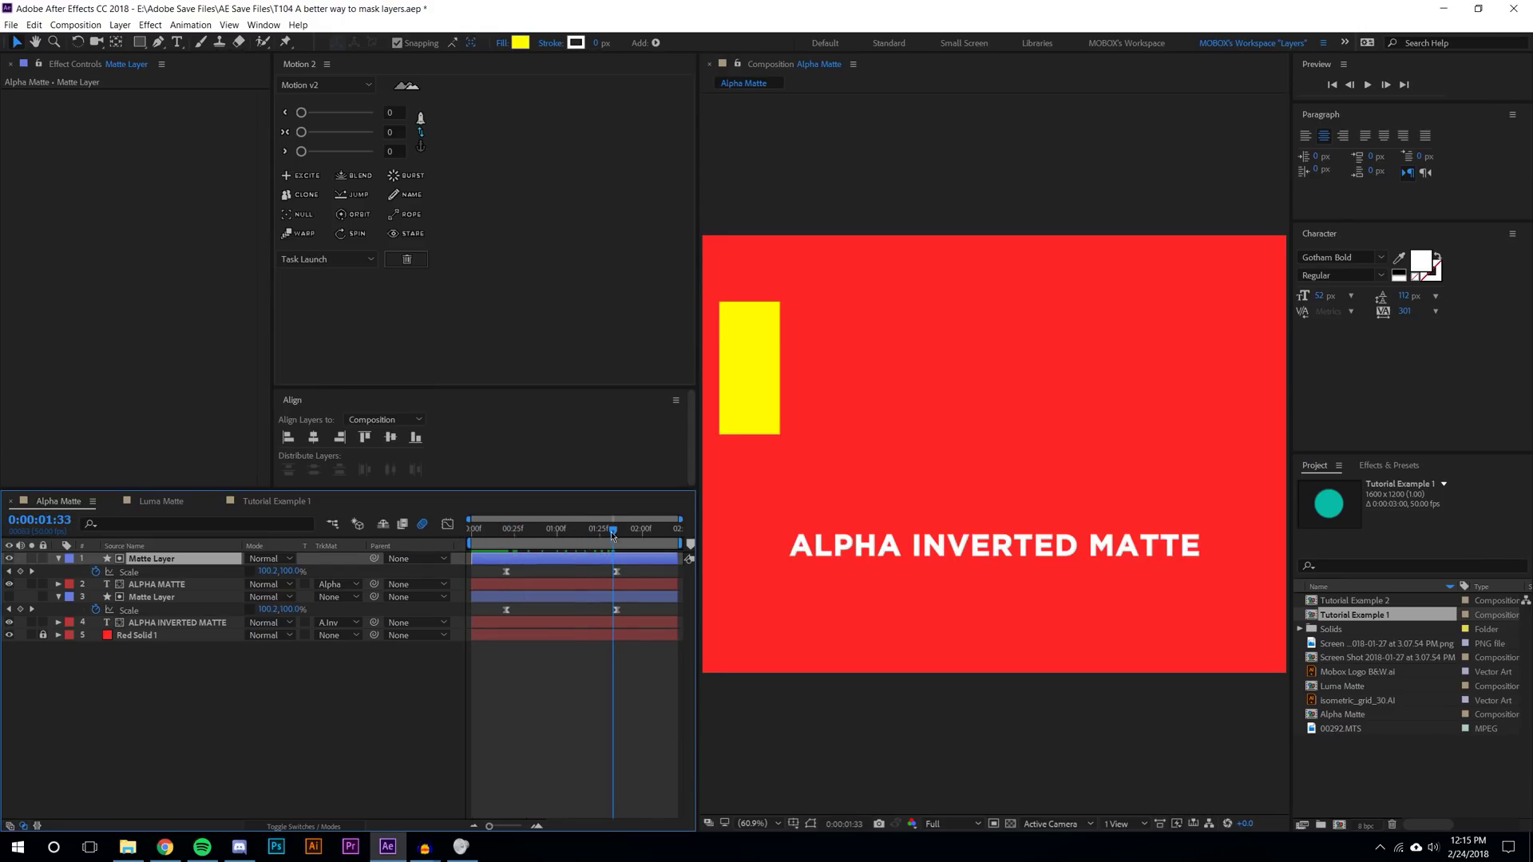
- Review ALPHA MATTE's track matte options unchanged and scrub back to 0:00:00:46
left_click(335, 584)
left_click(199, 582)
left_click(335, 585)
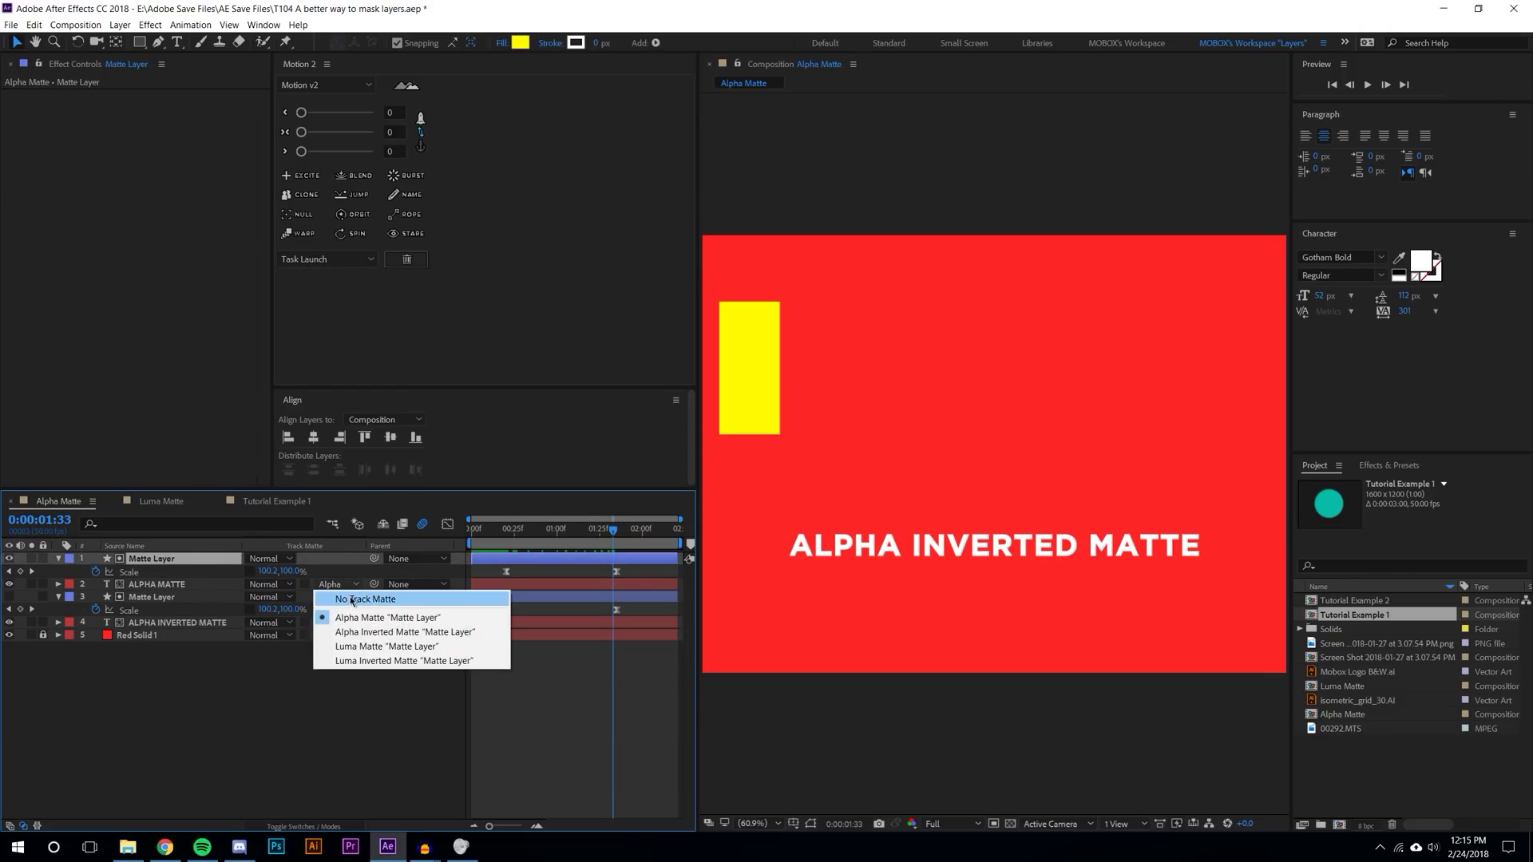
left_click(227, 691)
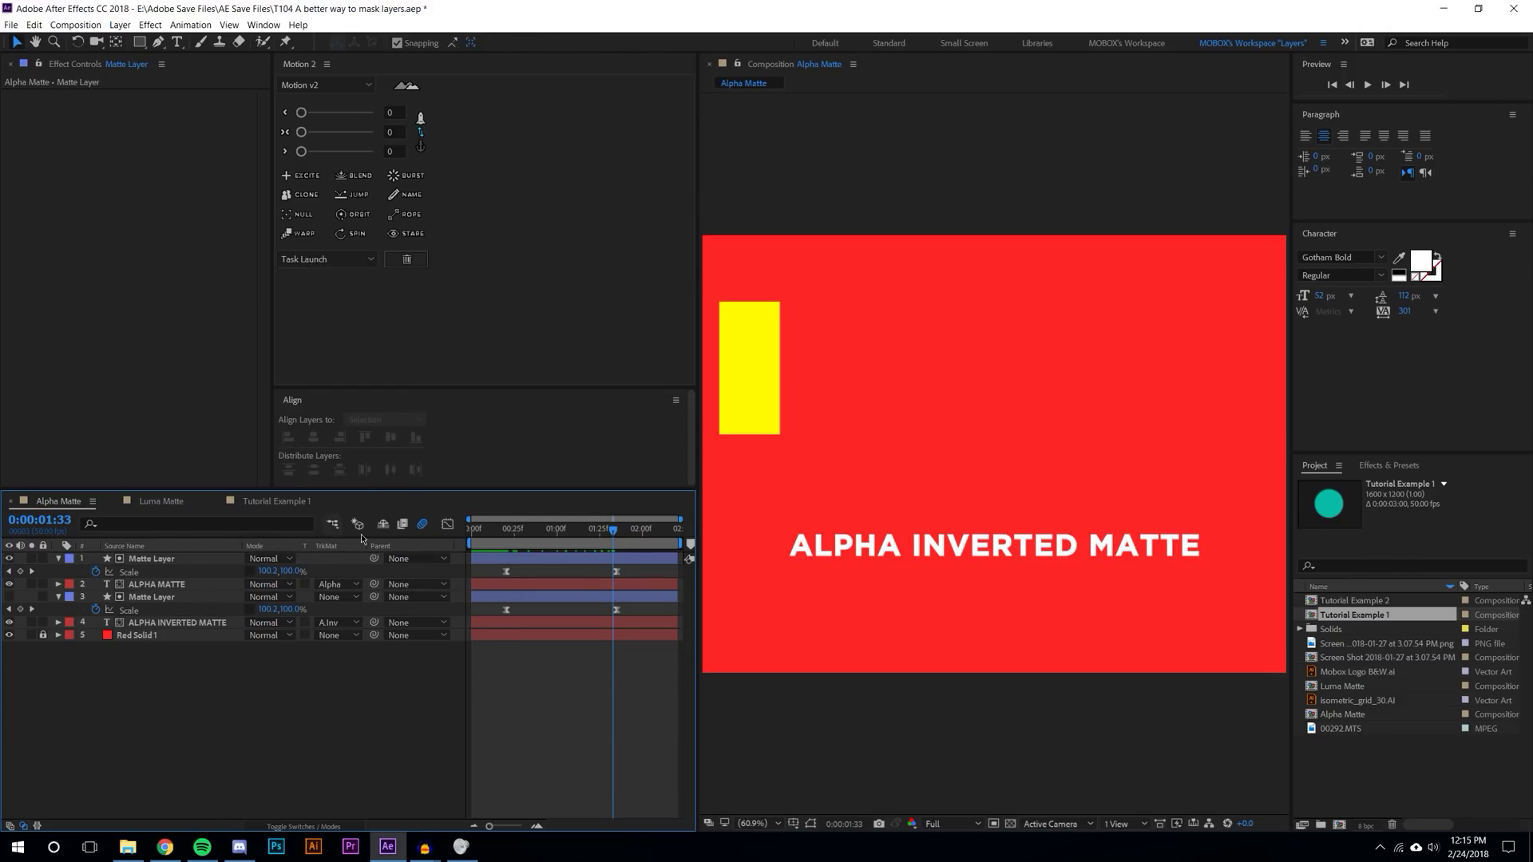
left_click_drag(494, 546, 550, 545)
- Compare the top Matte Layer on and off at 0:00:00:42, leaving it hidden
left_click(9, 559)
left_click(9, 558)
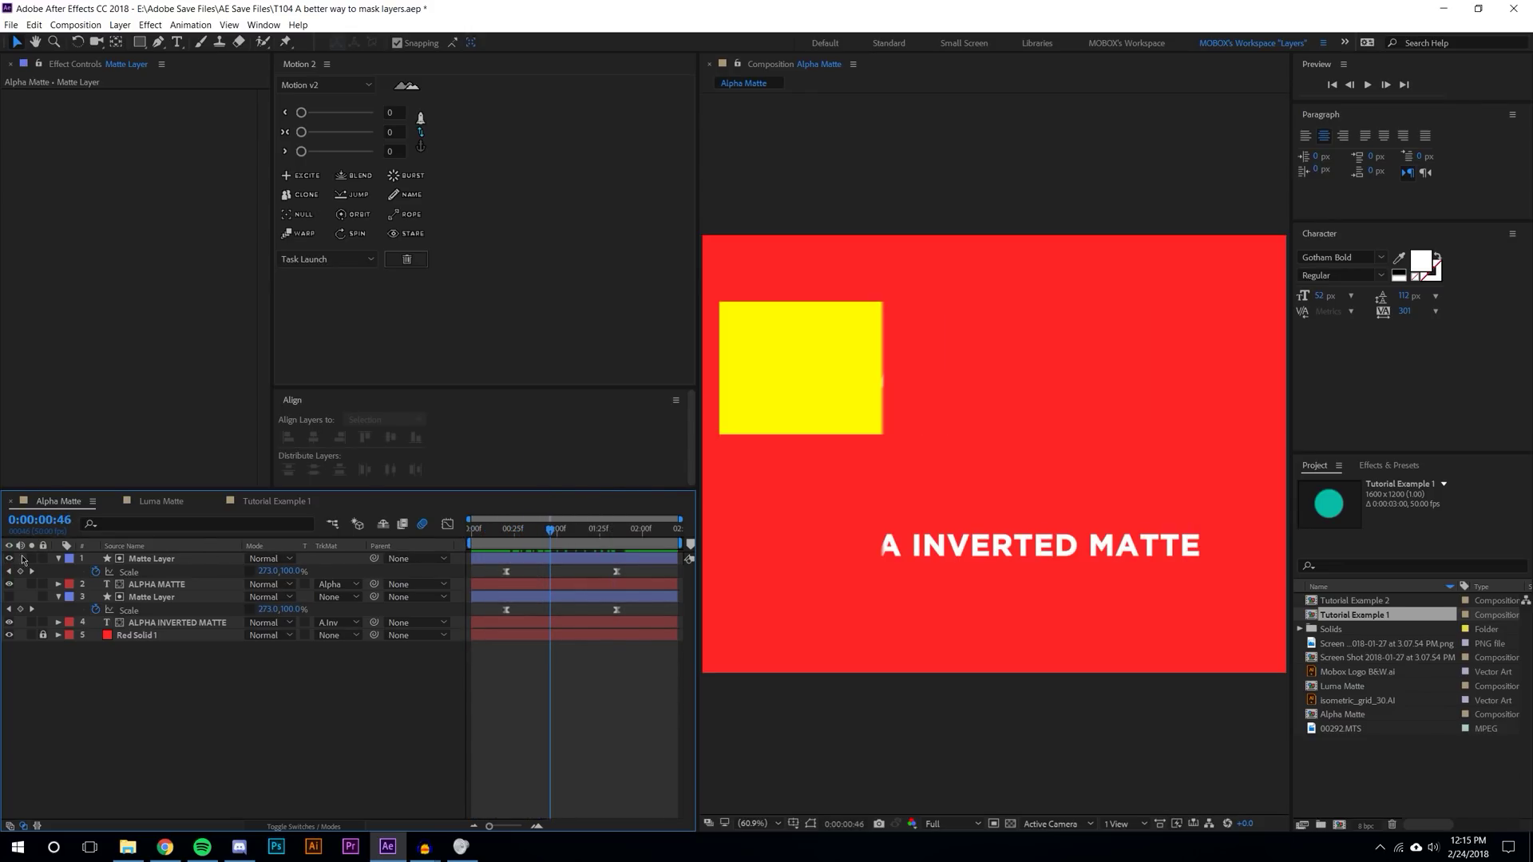
mouse_move(546, 546)
left_mouse_down()
mouse_move(582, 539)
mouse_move(543, 530)
left_mouse_up()
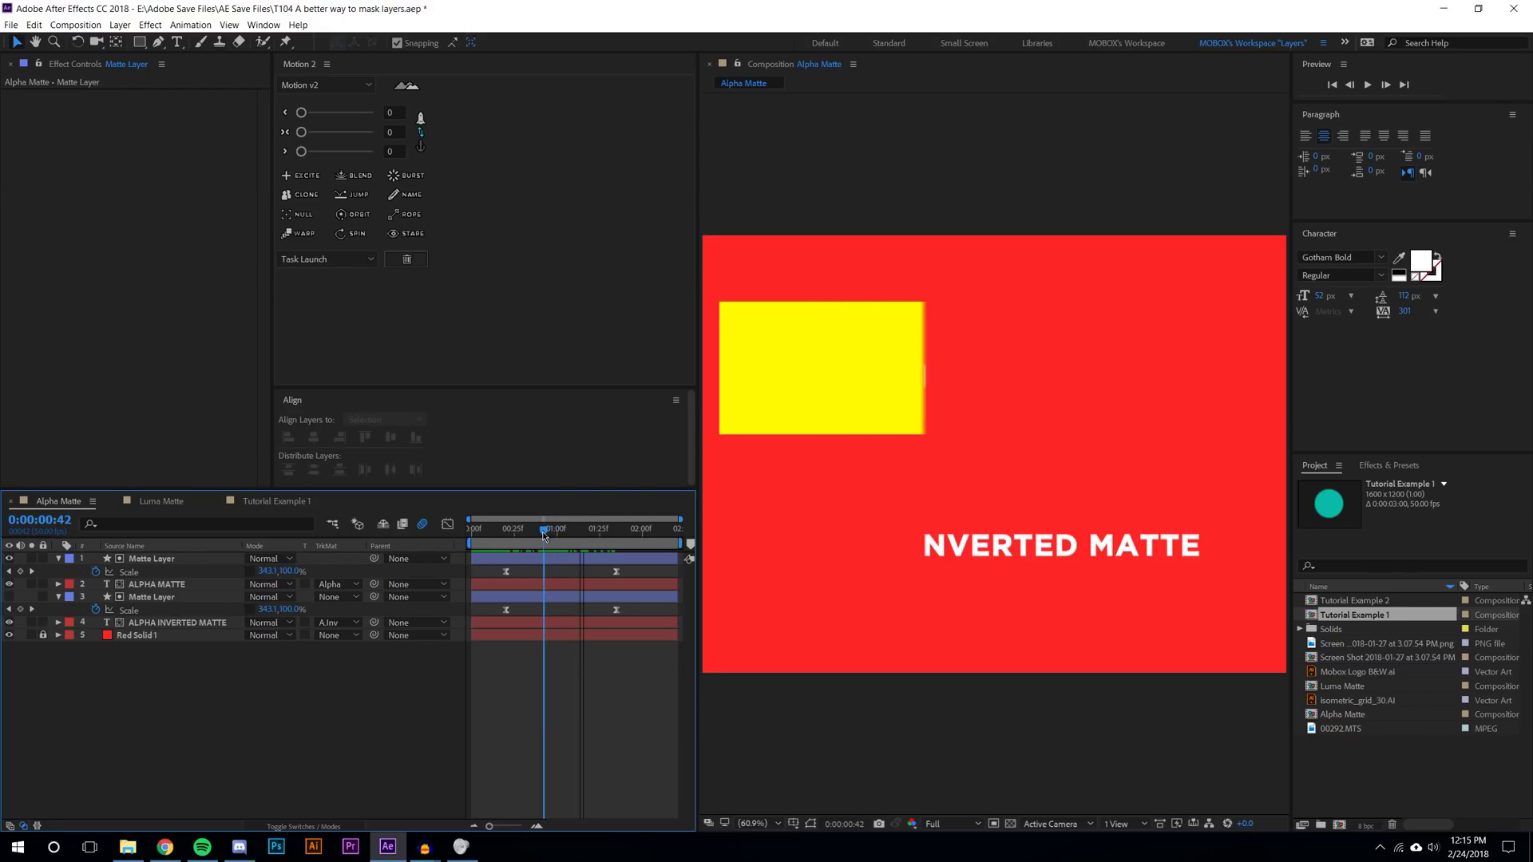
left_click(9, 558)
left_click(9, 558)
left_click(9, 558)
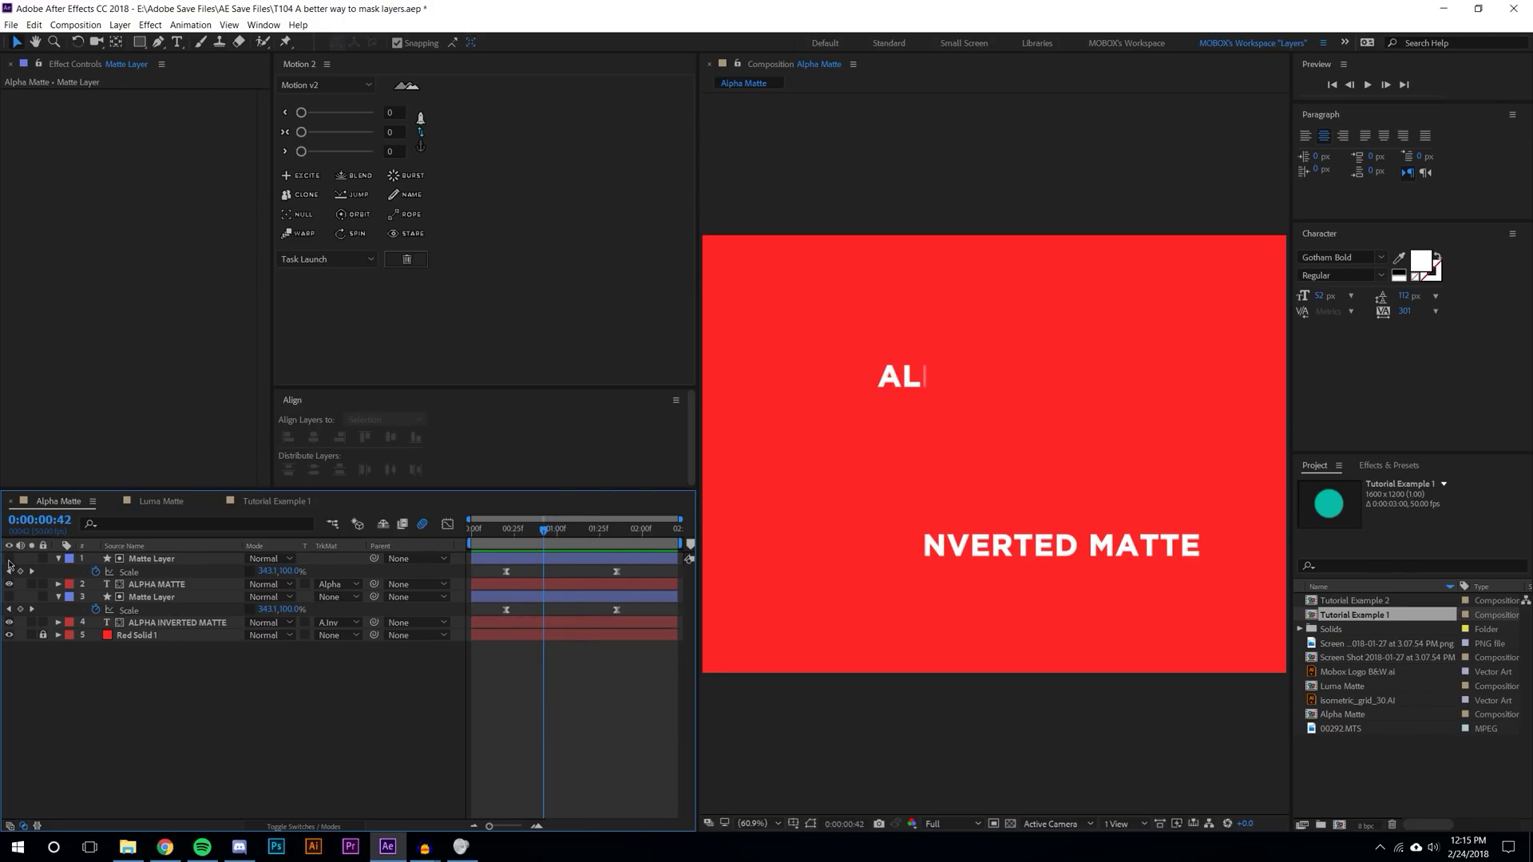
left_click(9, 558)
left_click(9, 558)
left_click(9, 558)
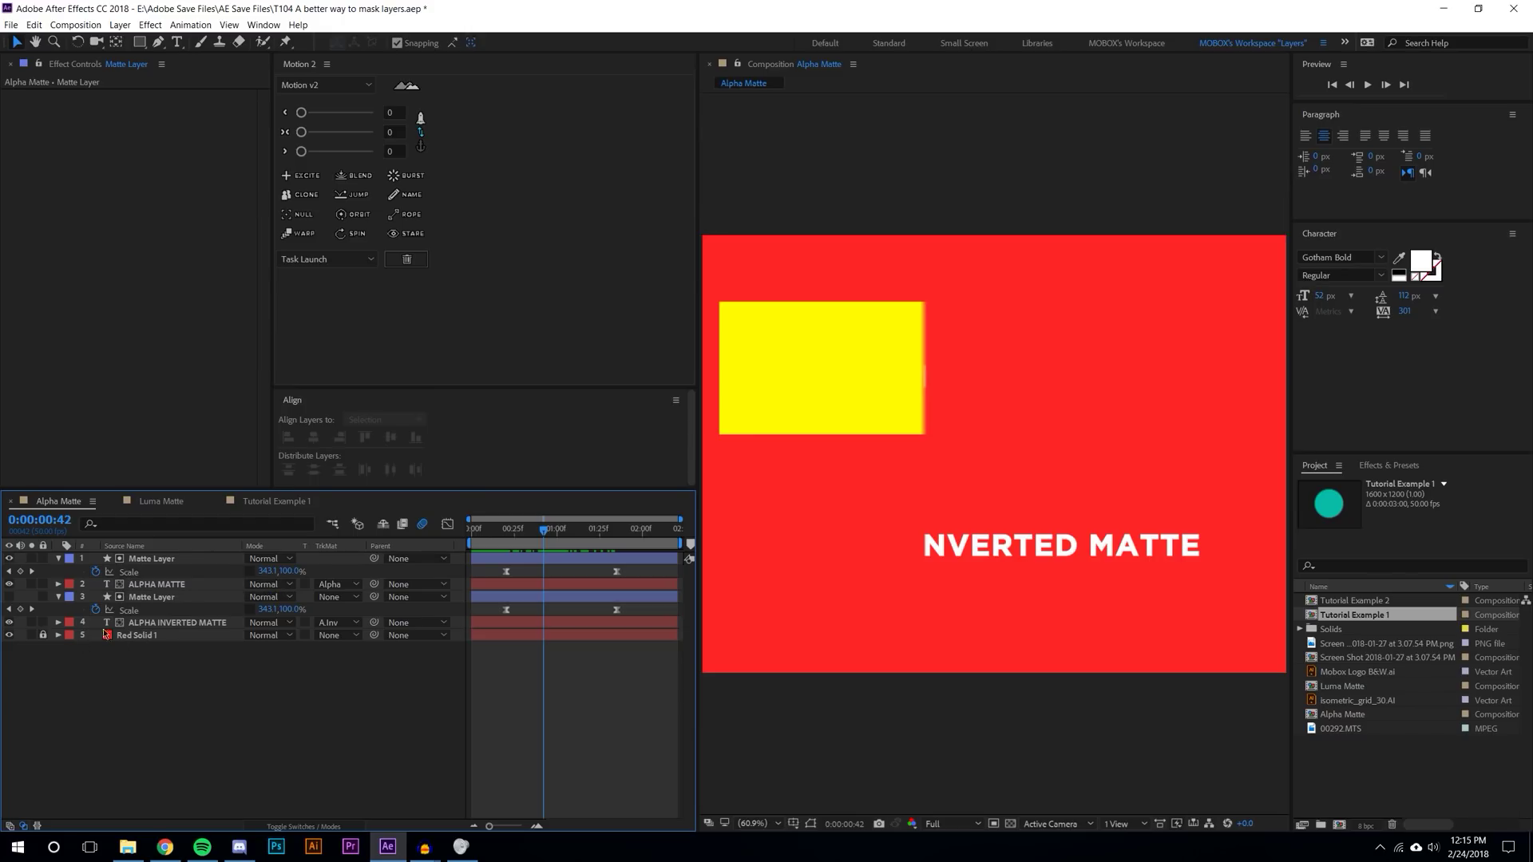
left_click(9, 558)
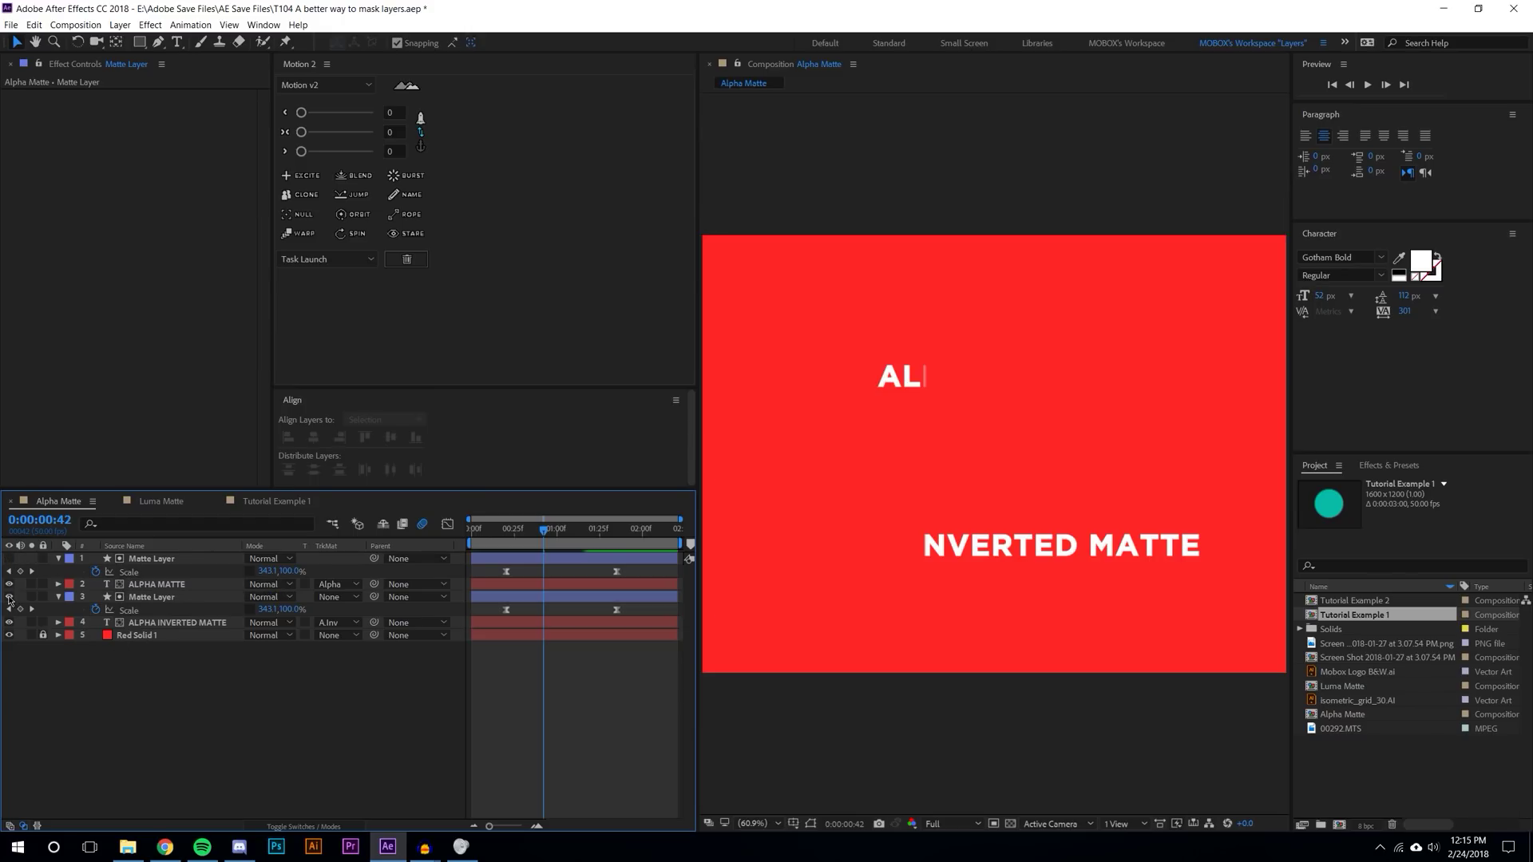
- Show the lower Matte Layer's yellow box over ALPHA INVERTED MATTE and select that layer
left_click(9, 596)
left_click(8, 596)
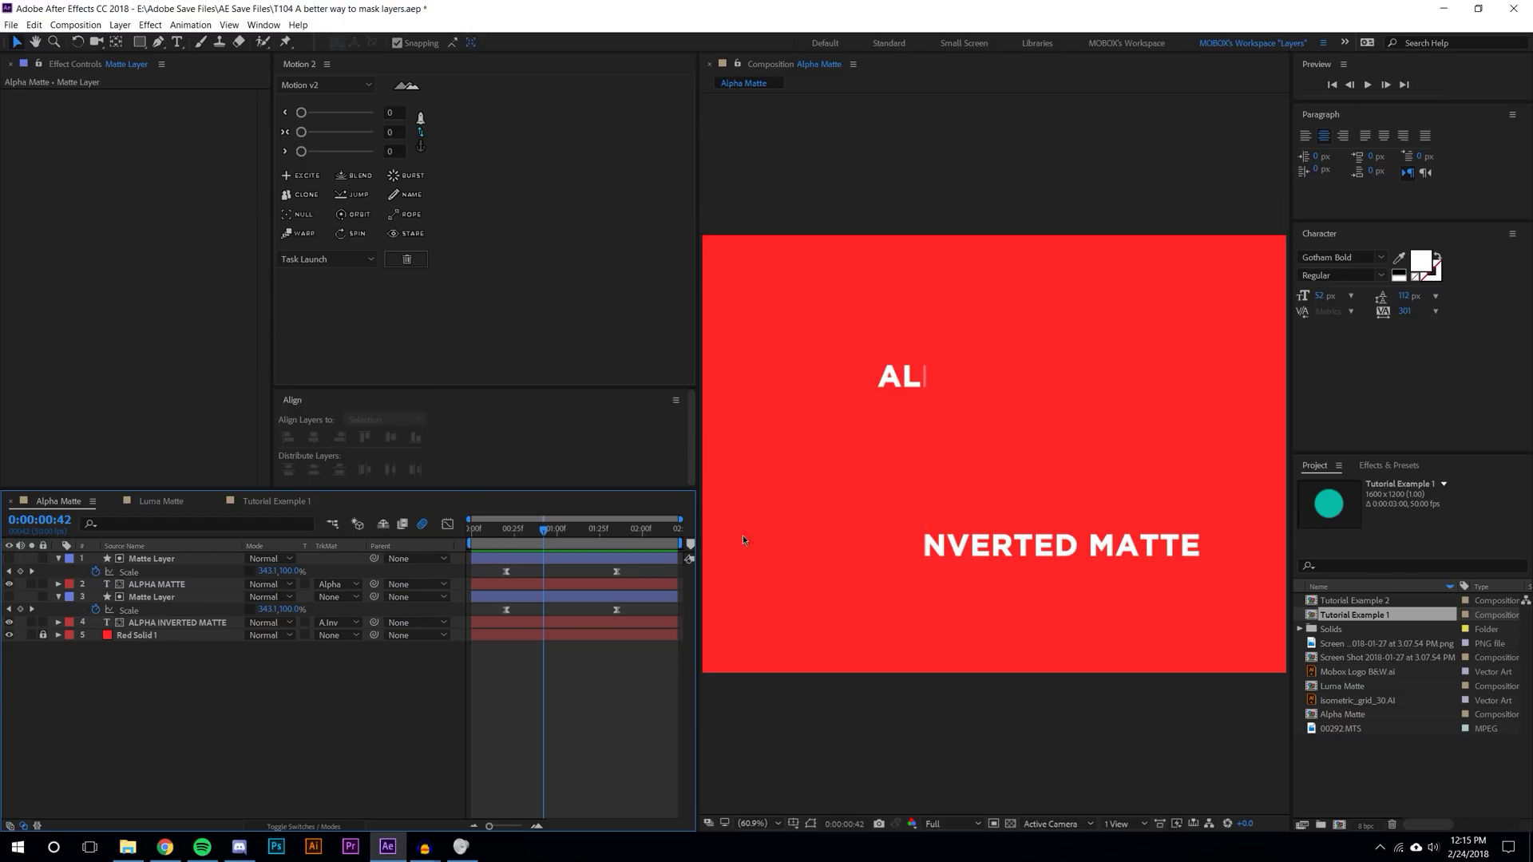
left_click(9, 597)
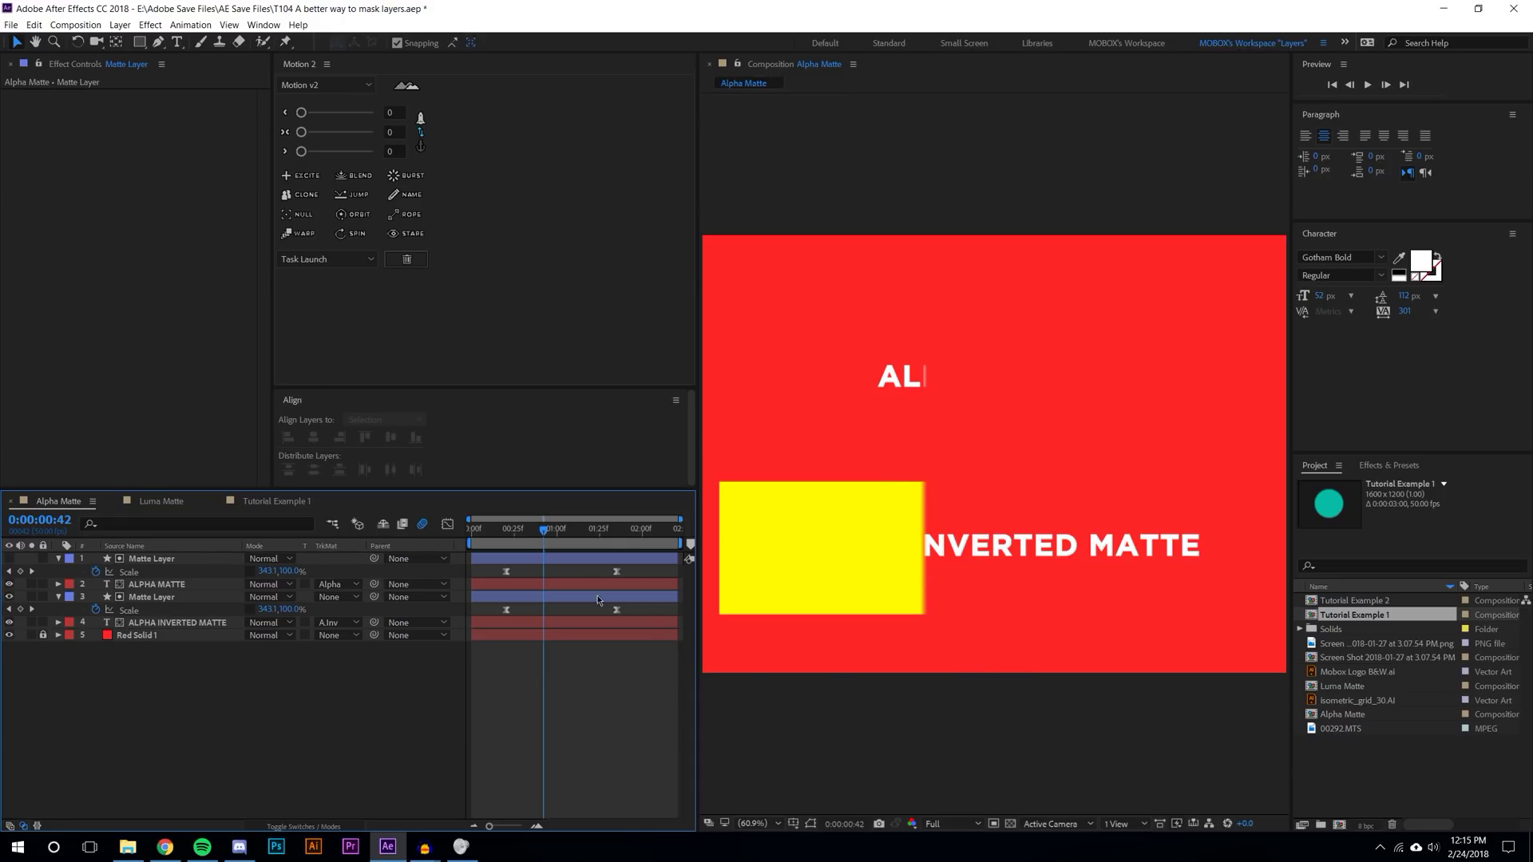
left_click(136, 599)
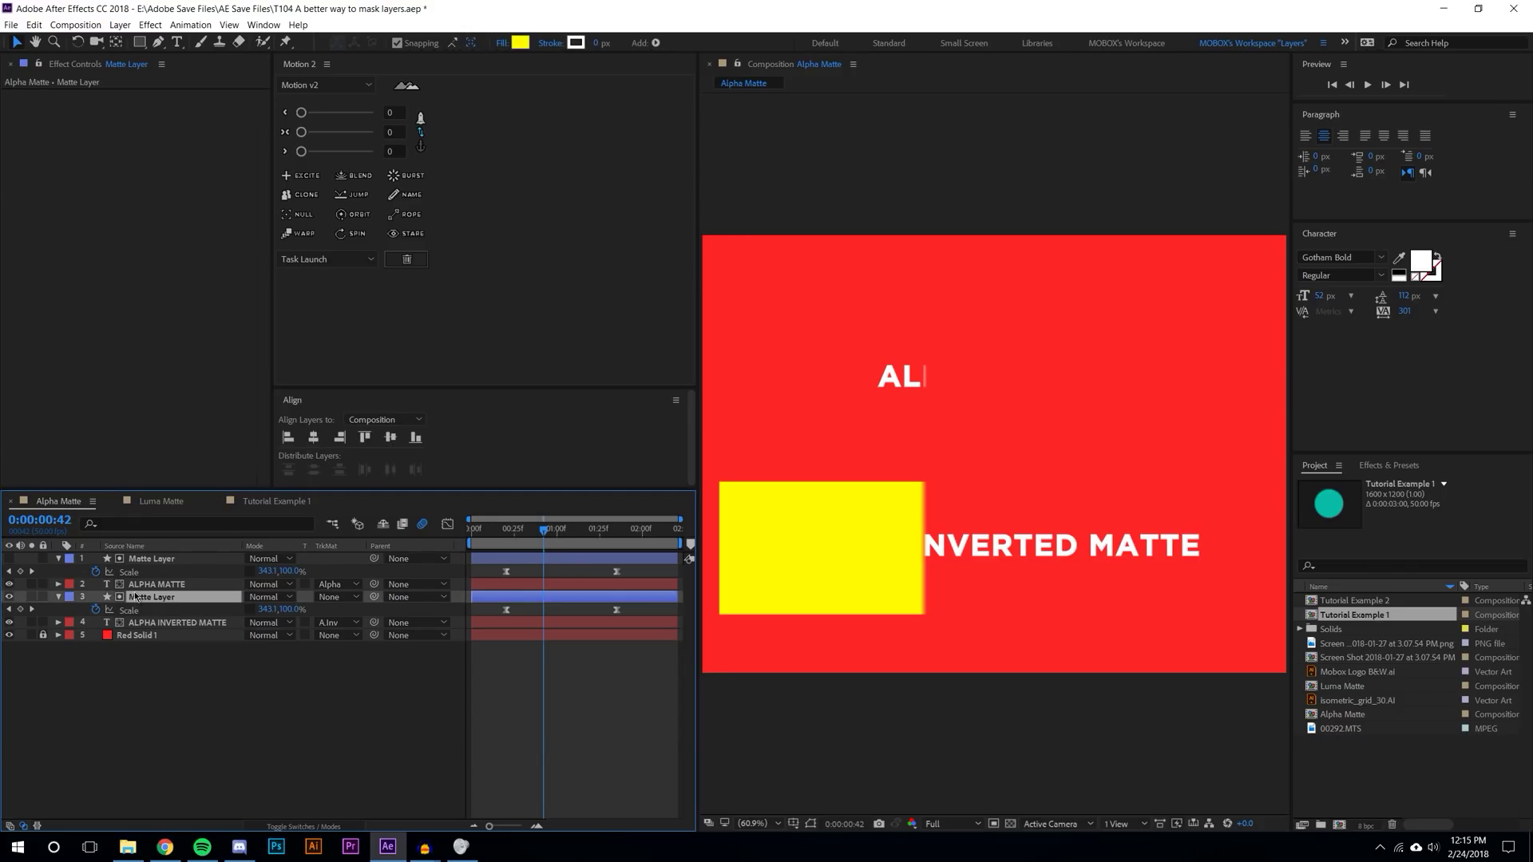
- Set both Matte Layers' opacity to 35%
left_click(152, 561, "ctrl")
key("t")
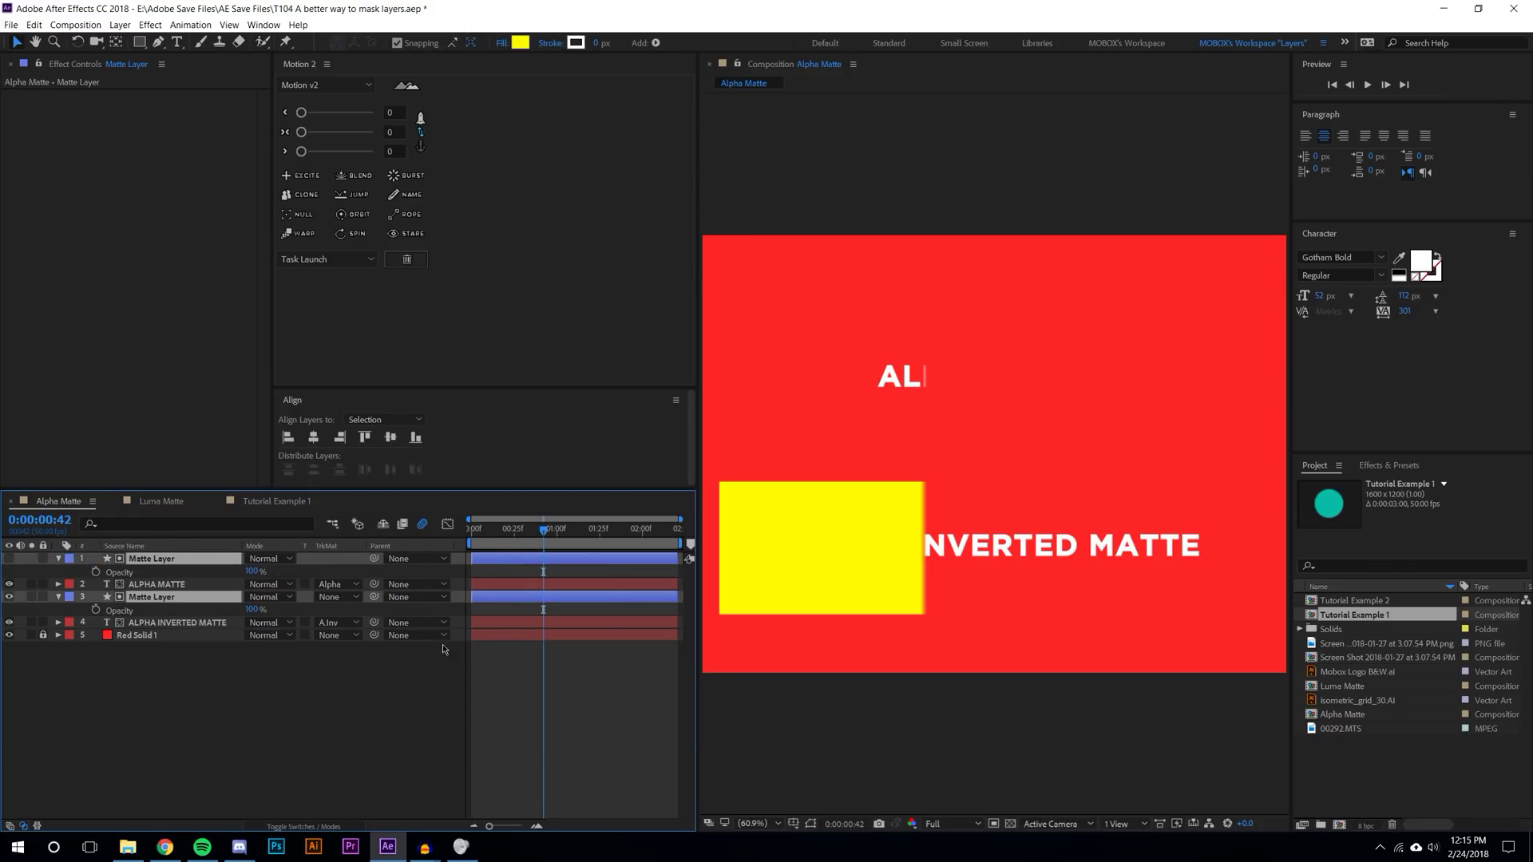
type("35")
key("Return")
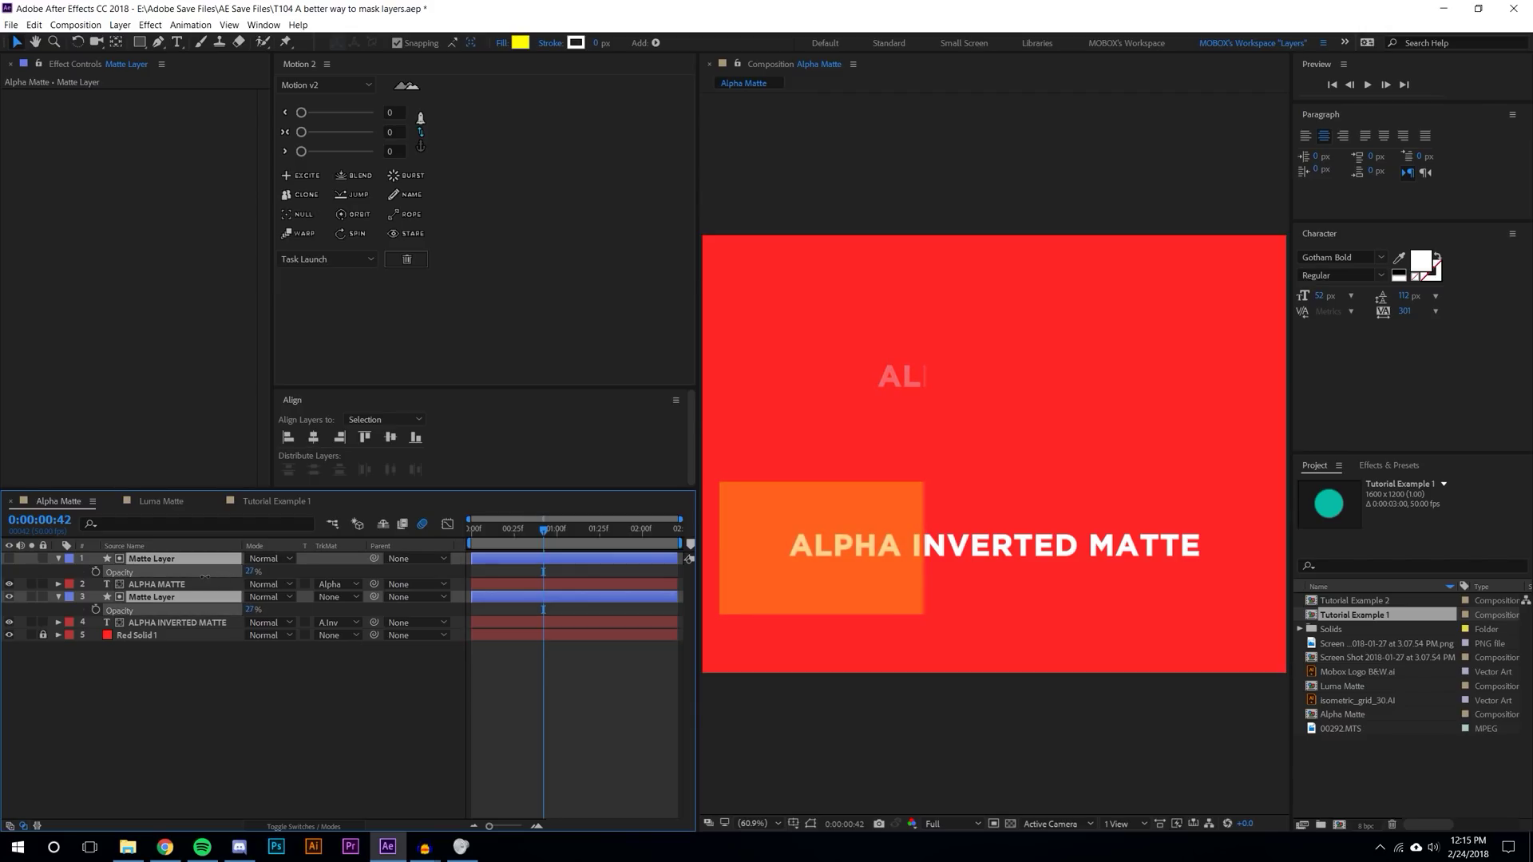
left_click(565, 541)
- Preview the alpha matte animation and hide the lower Matte Layer's yellow box
key("space")
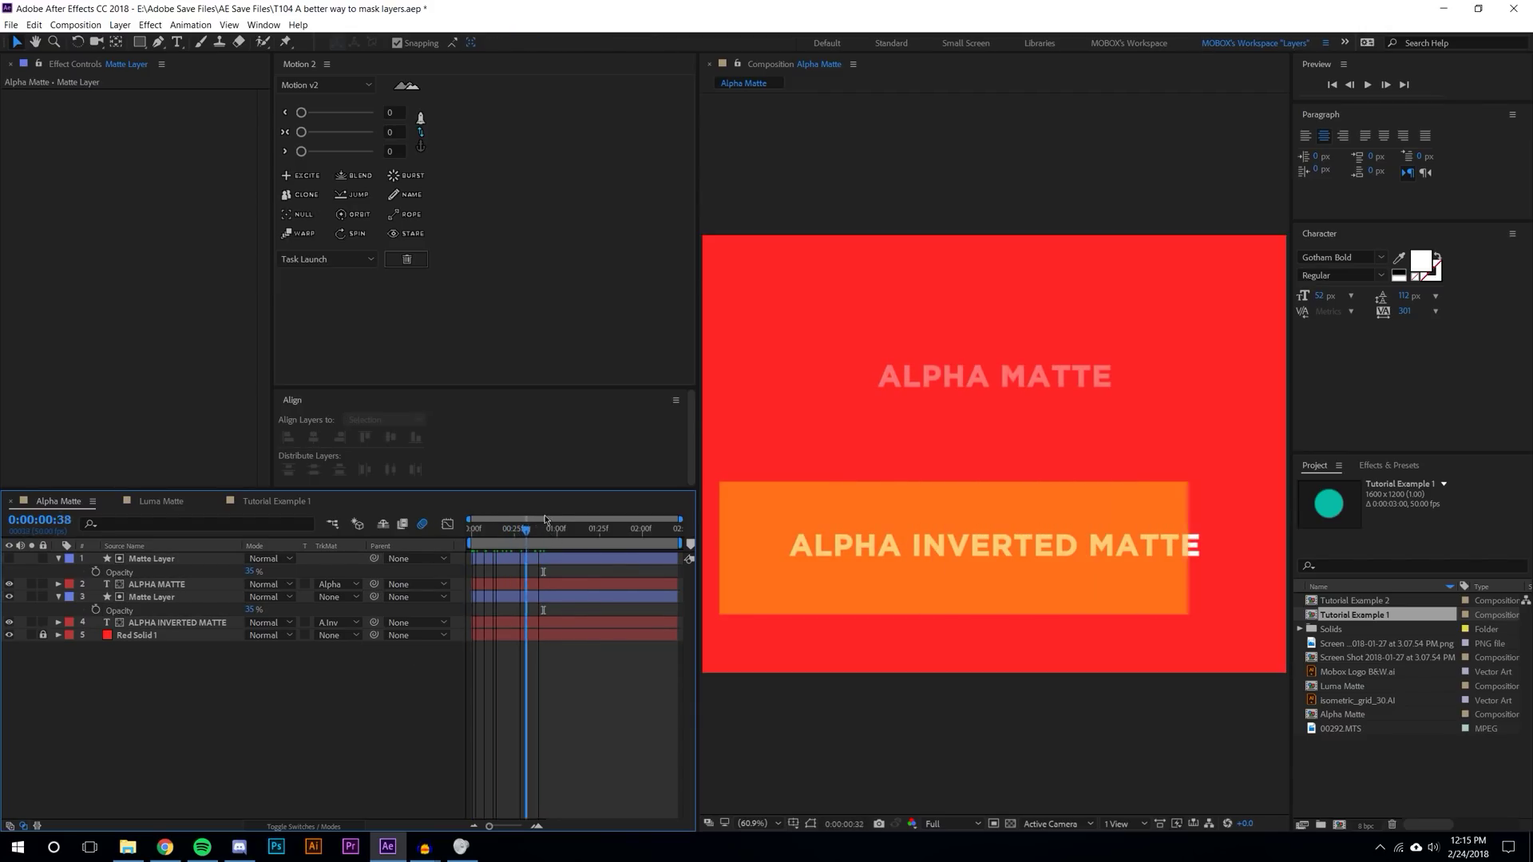
left_click_drag(484, 523, 547, 514)
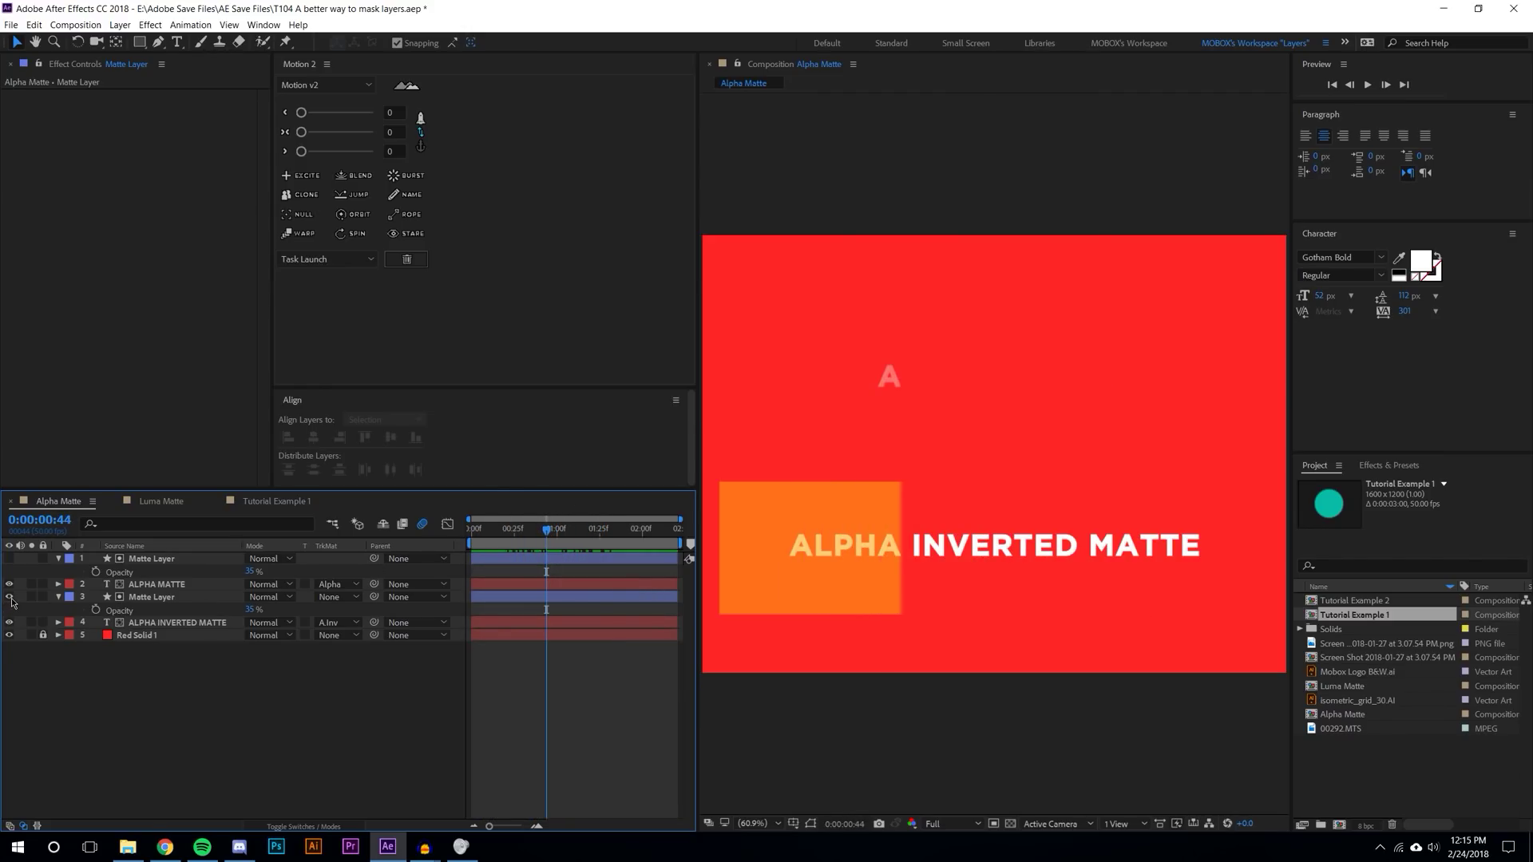
left_click(9, 597)
key("space")
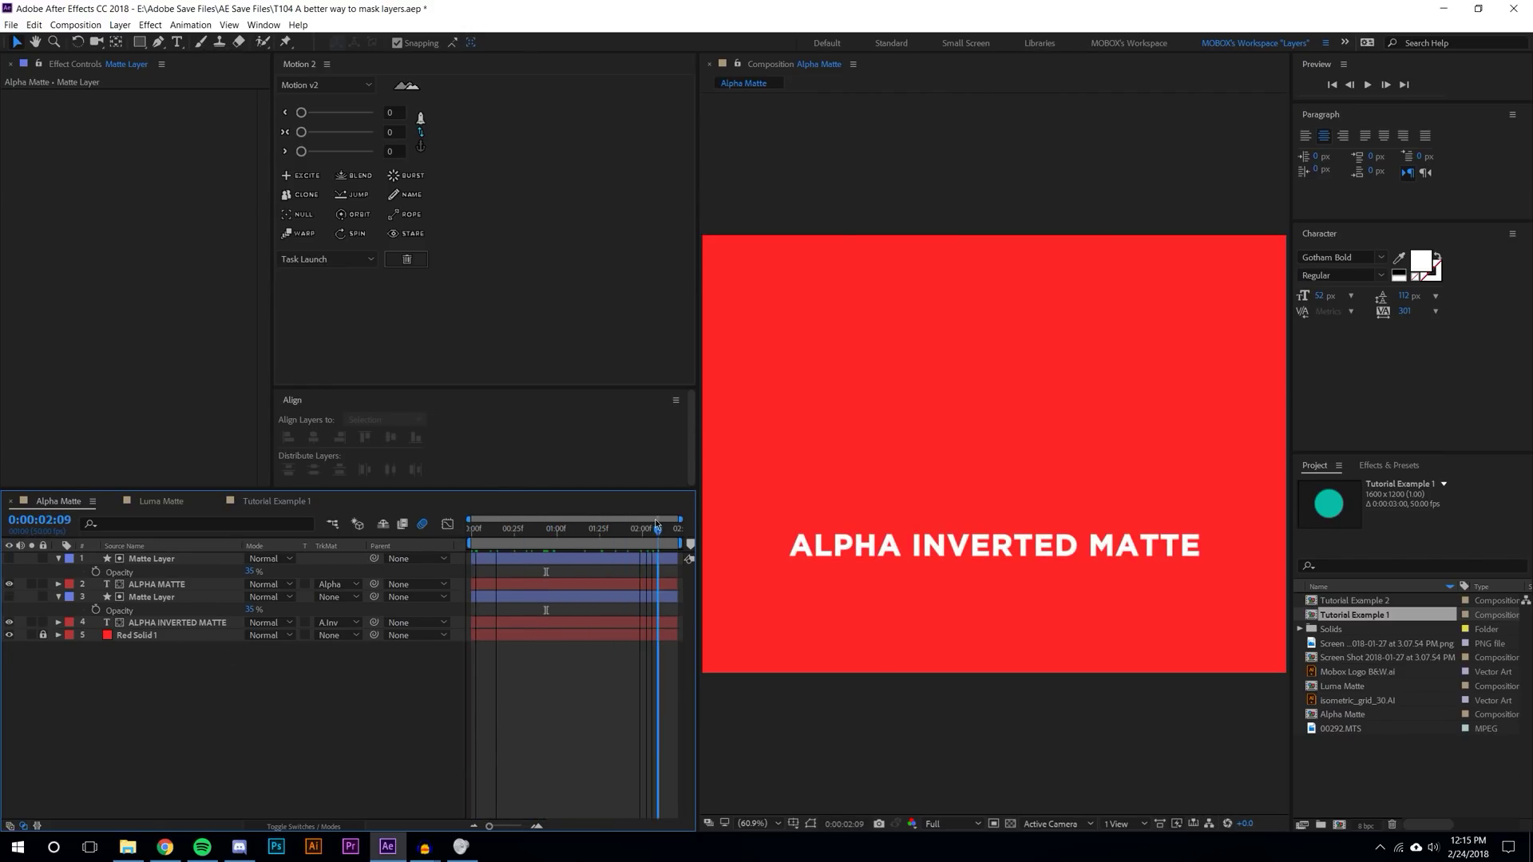
key("space")
key("ctrl+z")
key("ctrl+z")
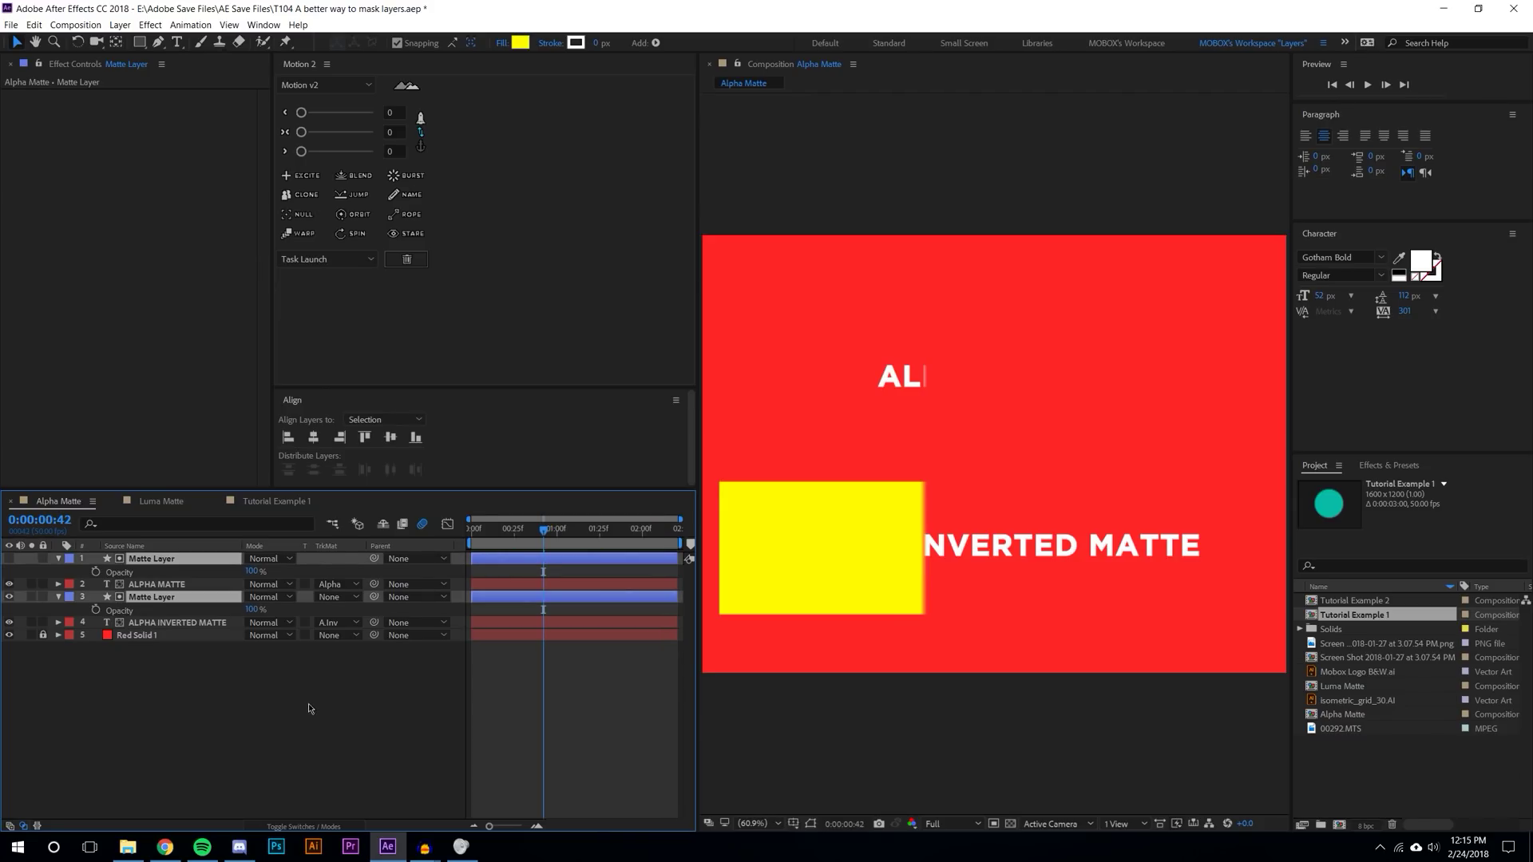
left_click(9, 597)
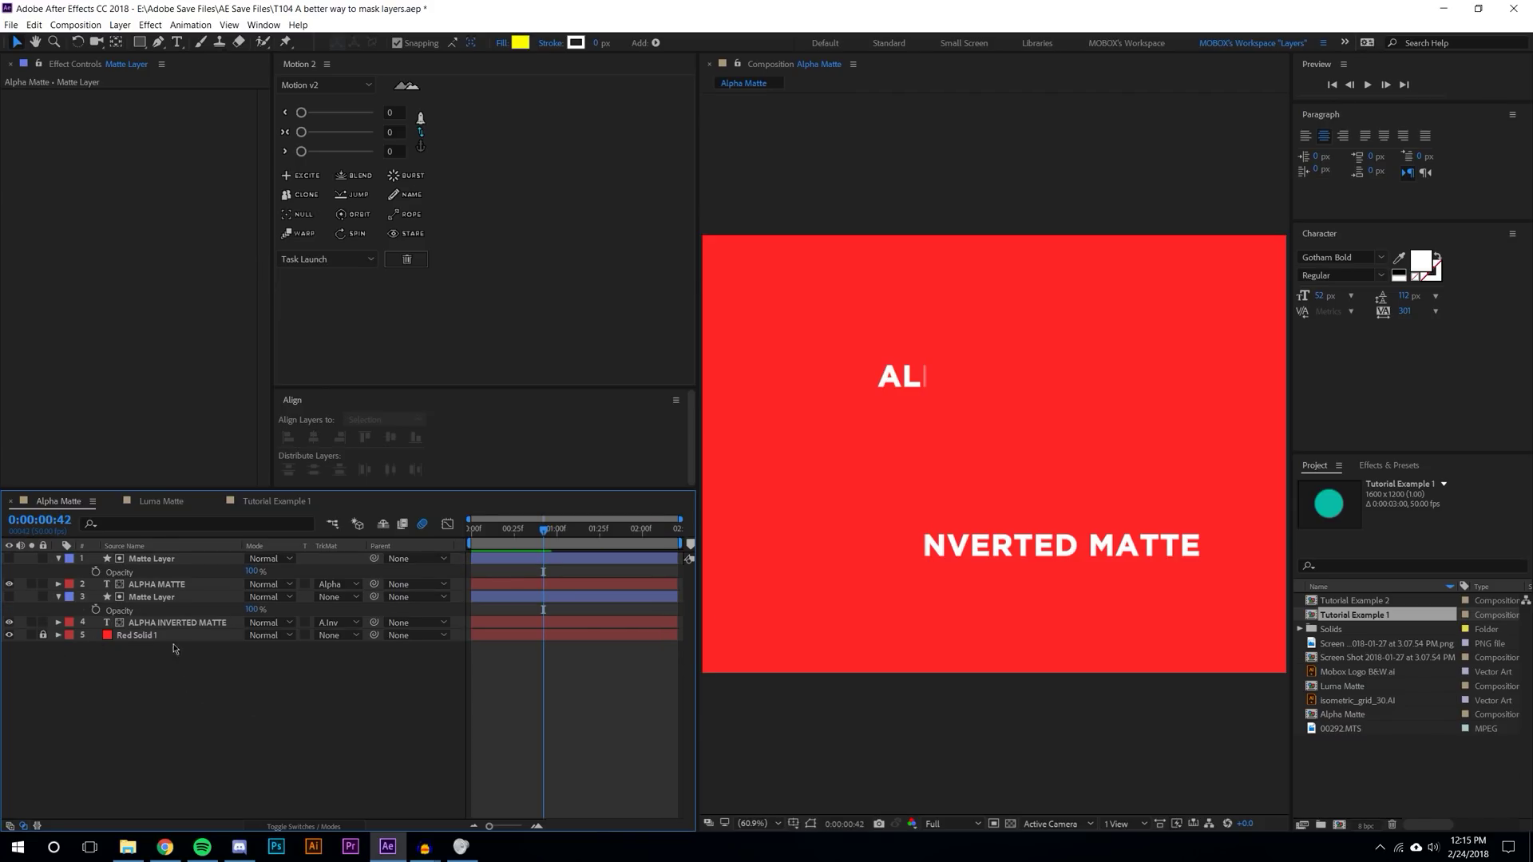
left_click(158, 501)
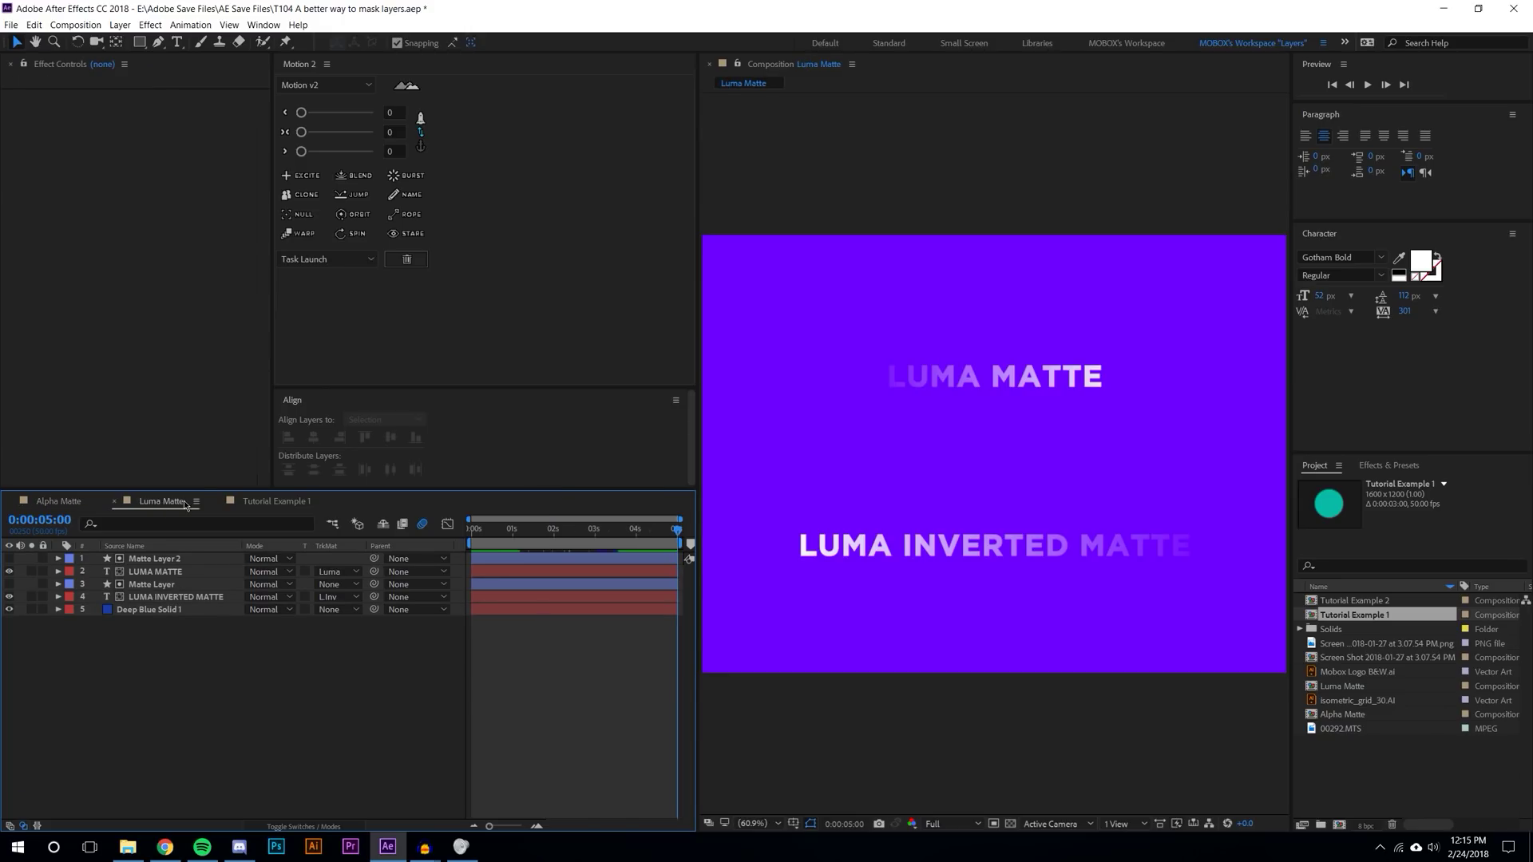
- Preview the Luma Matte comp and reveal all five layers' Scale keyframes
left_click(471, 529)
key("space")
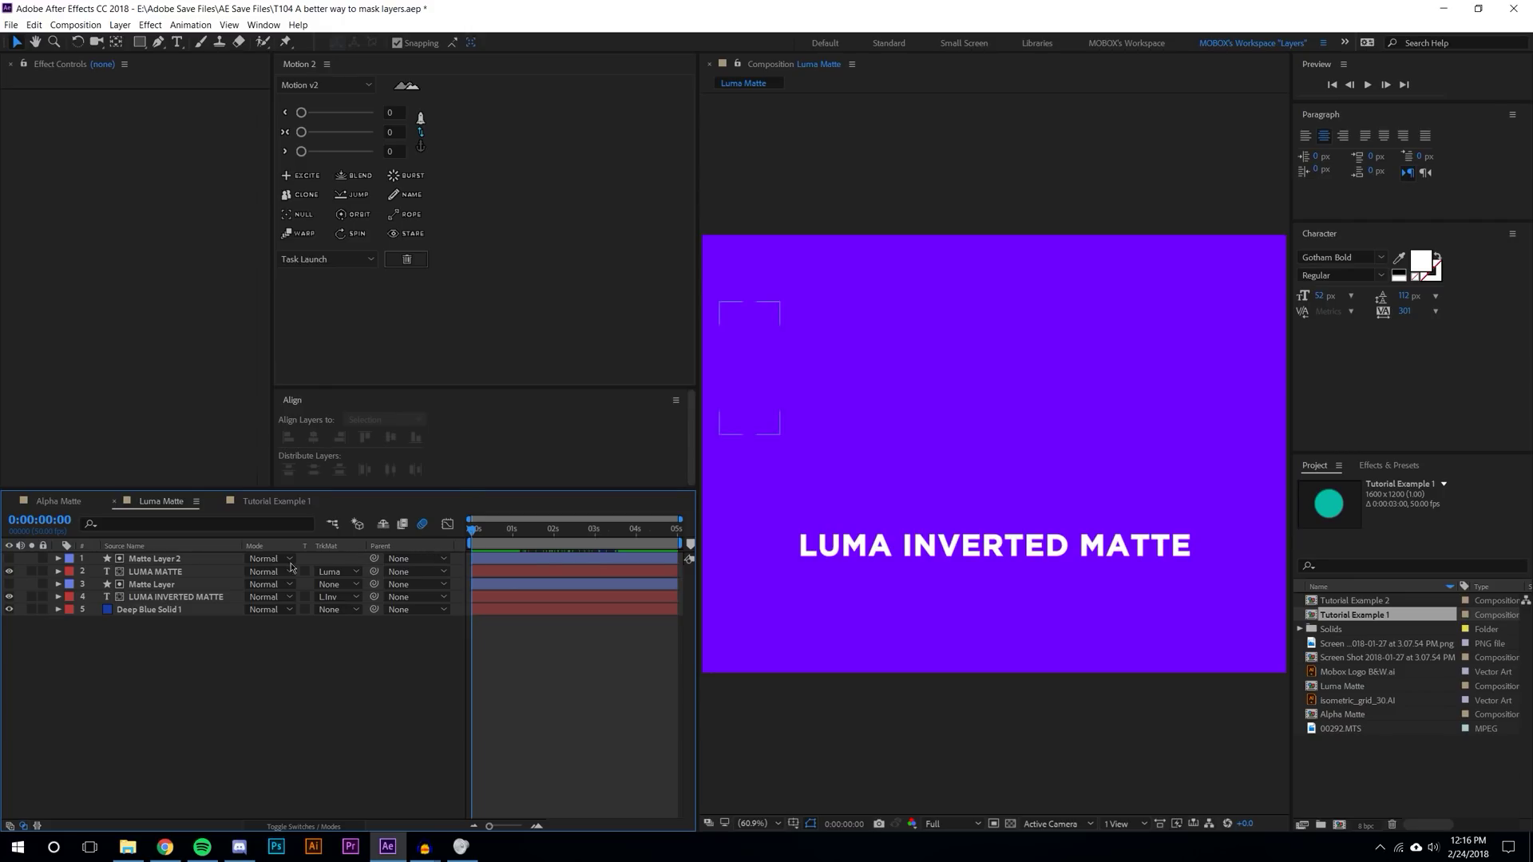
left_click_drag(230, 752, 136, 551)
key("u")
left_click(551, 726)
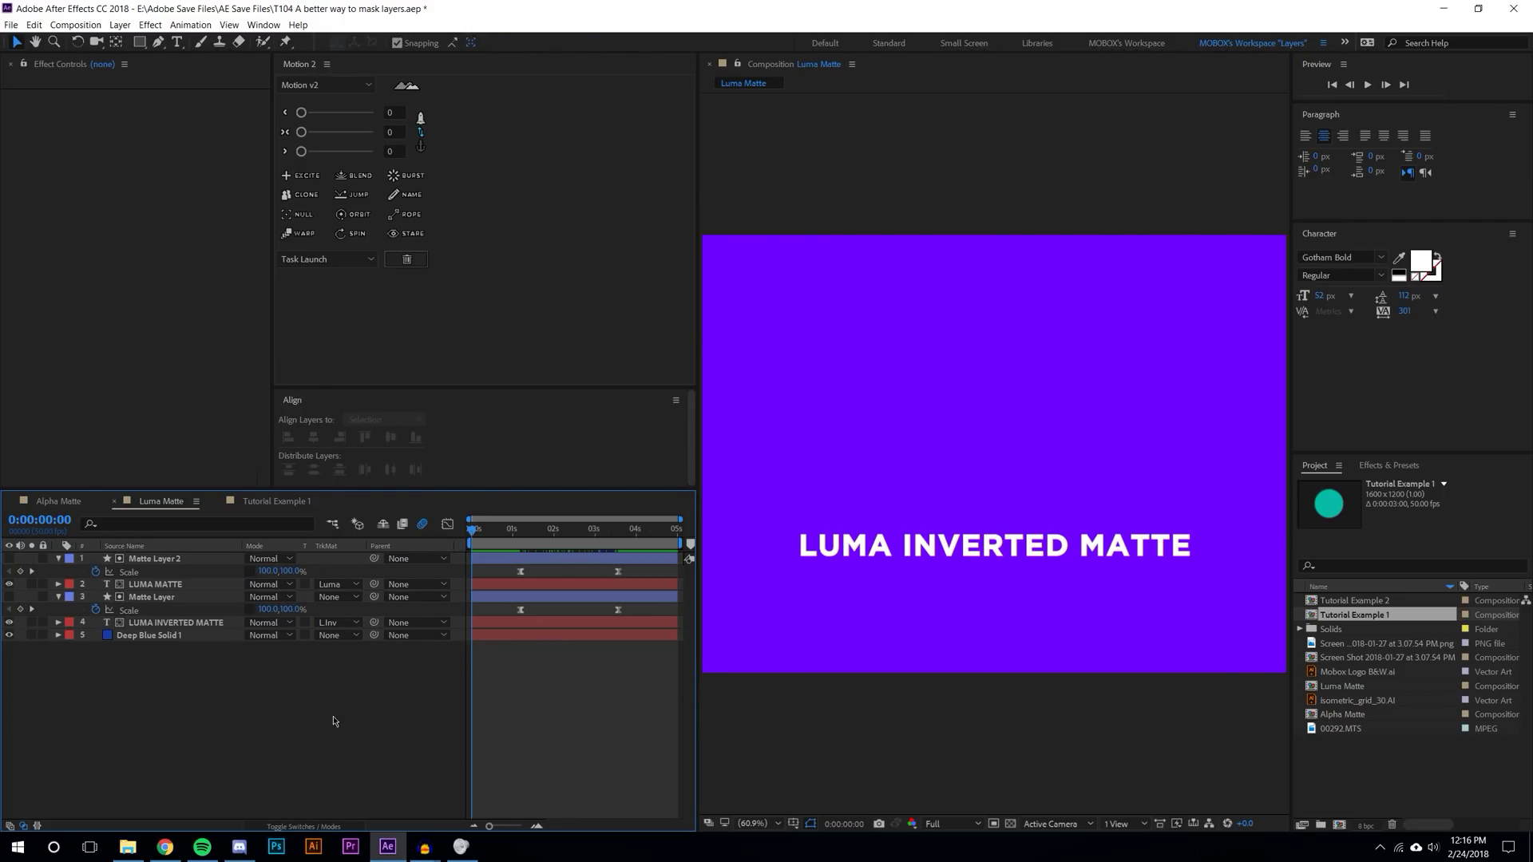
key("space")
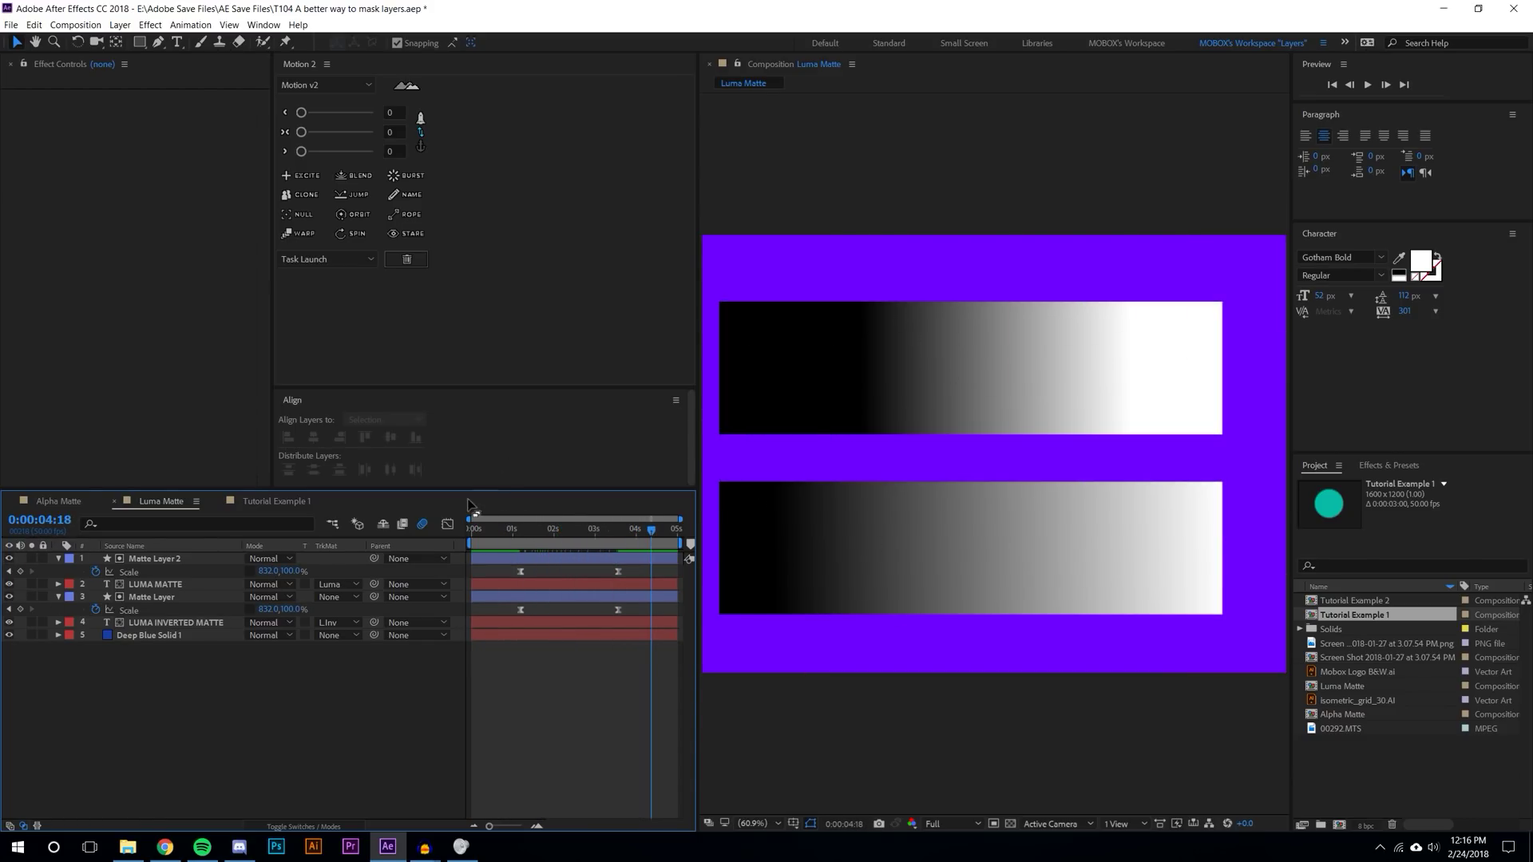
- Compare the gradient matte layers on and off, leaving both Matte Layers hidden
left_click(10, 559)
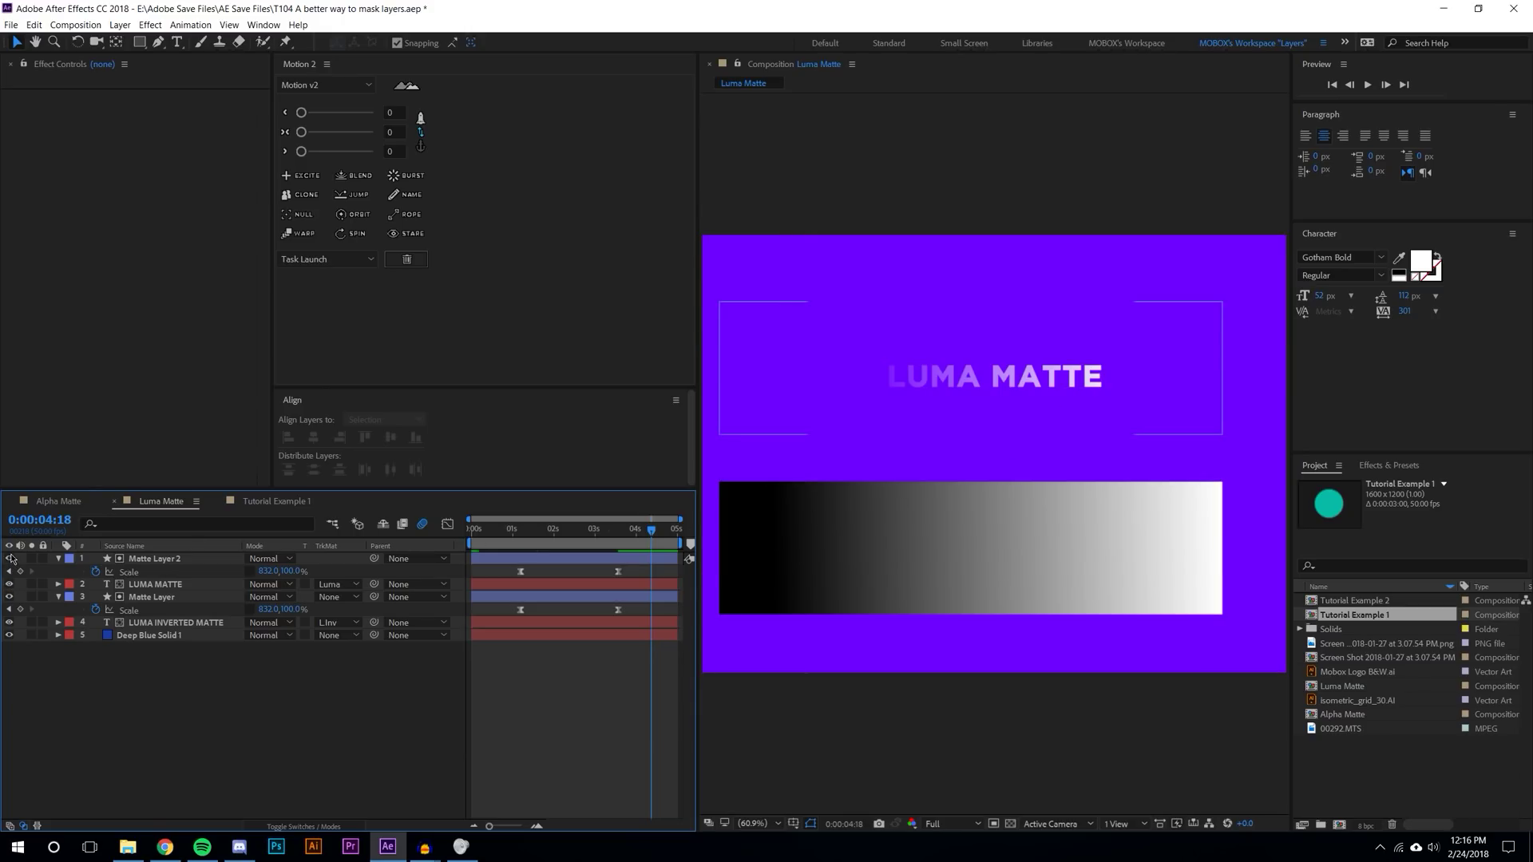
left_click(10, 559)
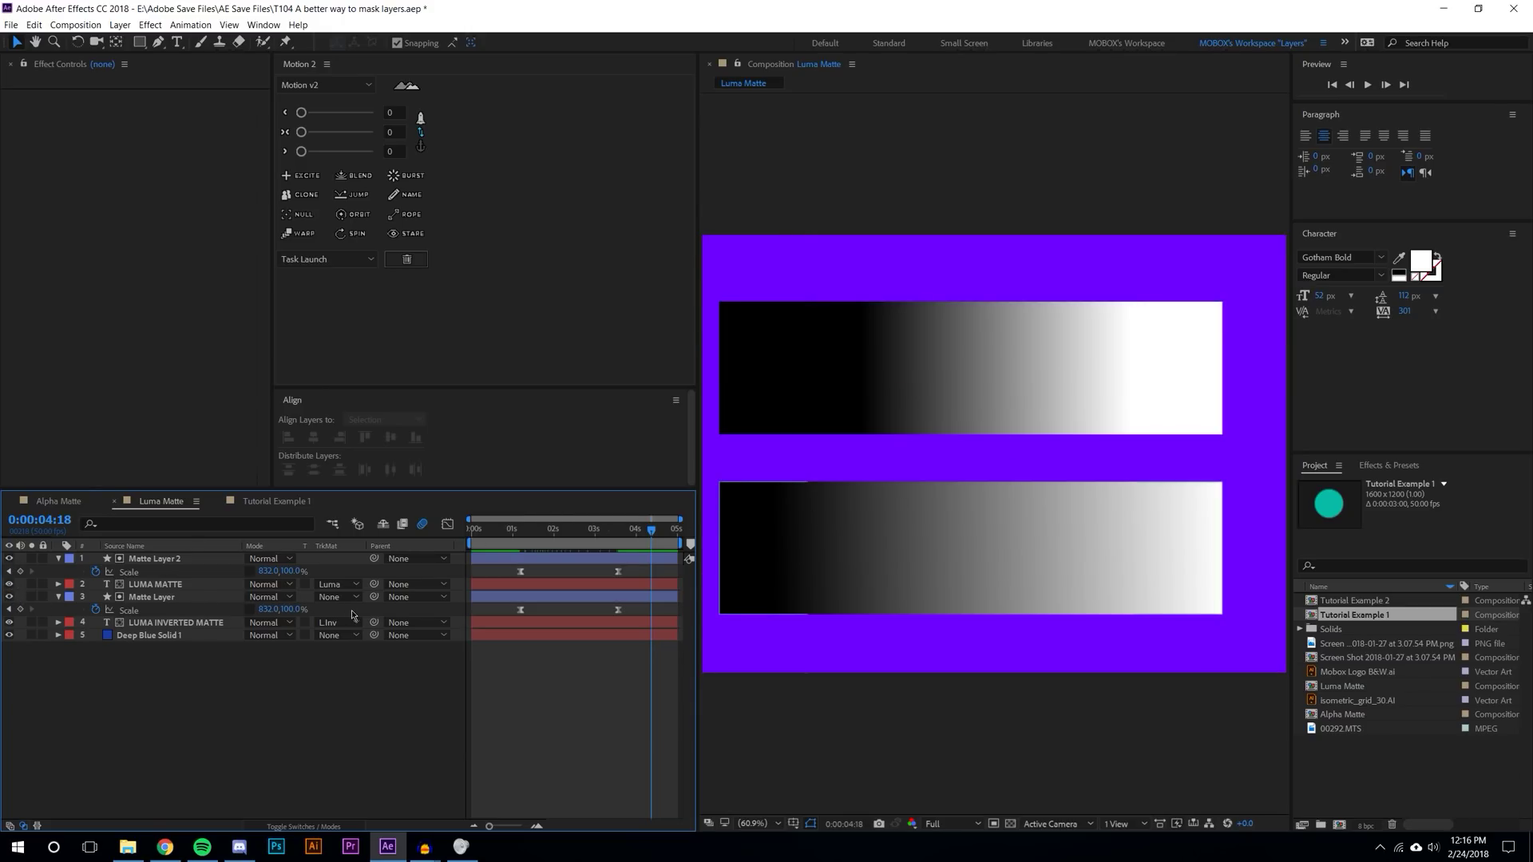
left_click(10, 585)
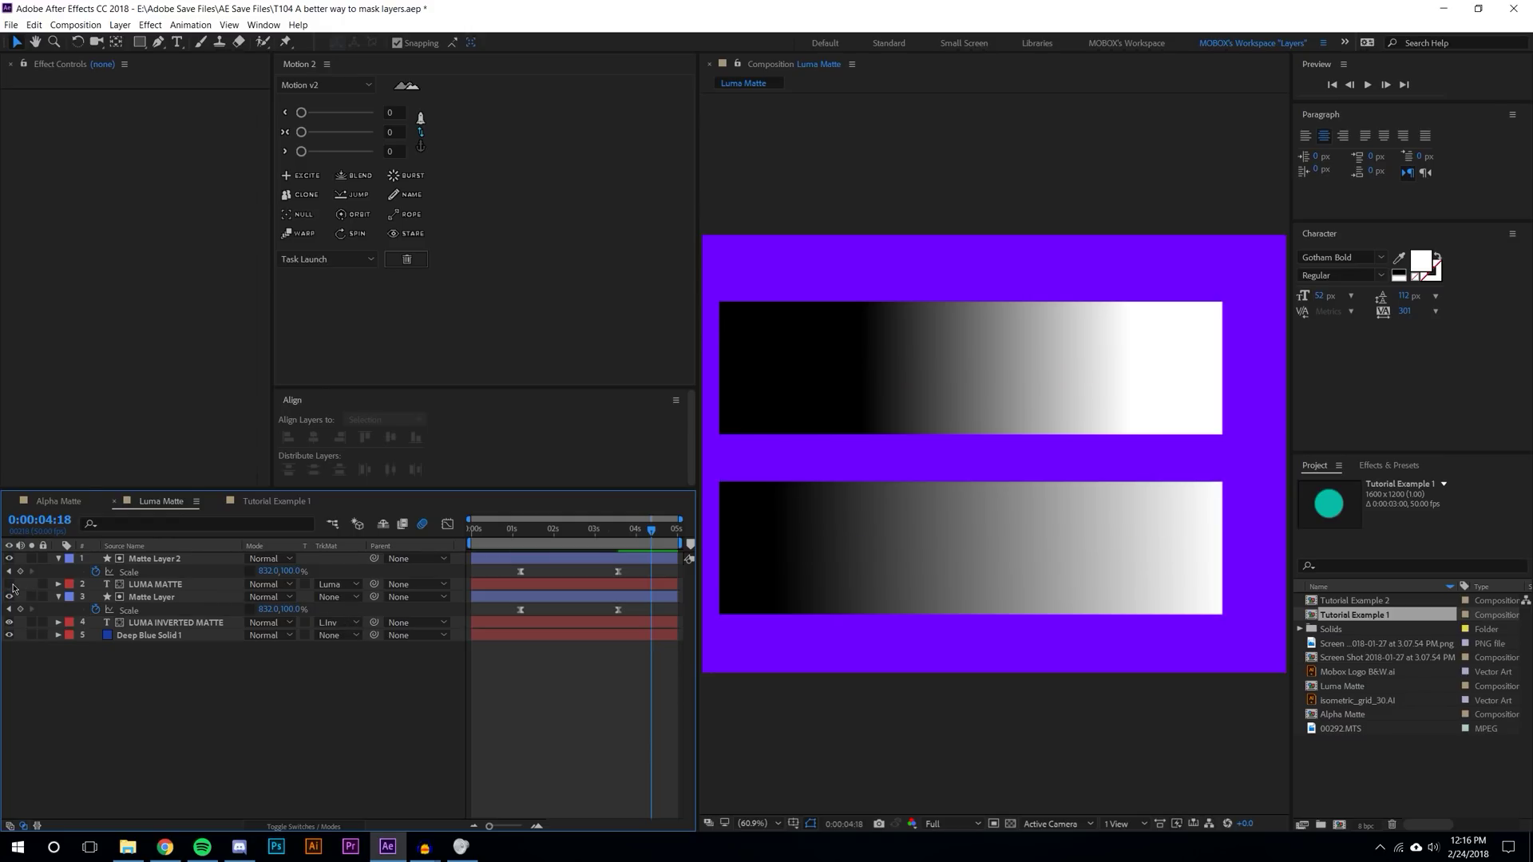
left_click(9, 597)
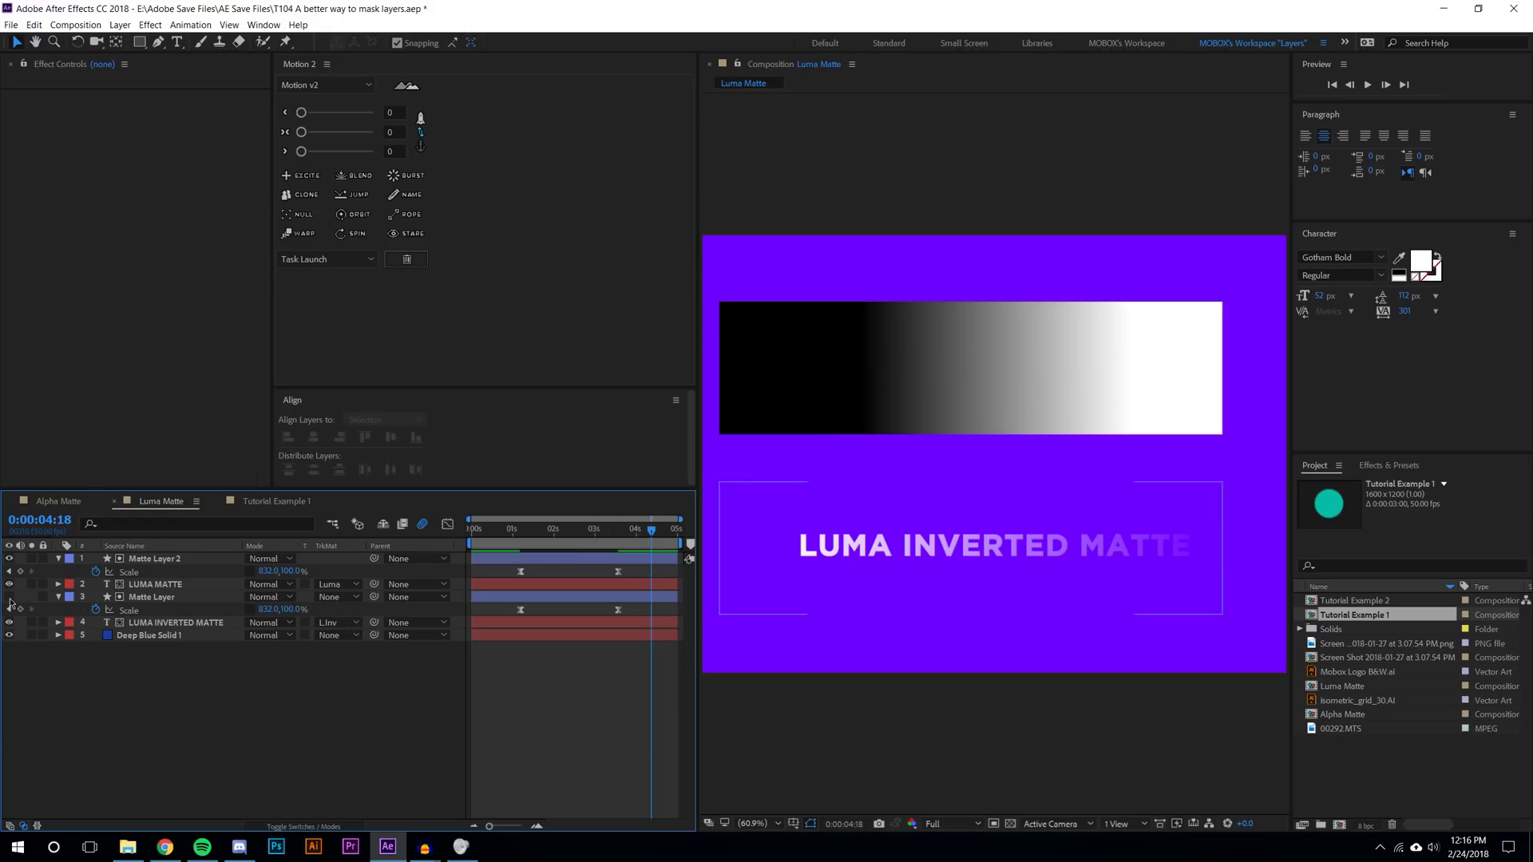
left_click(11, 599)
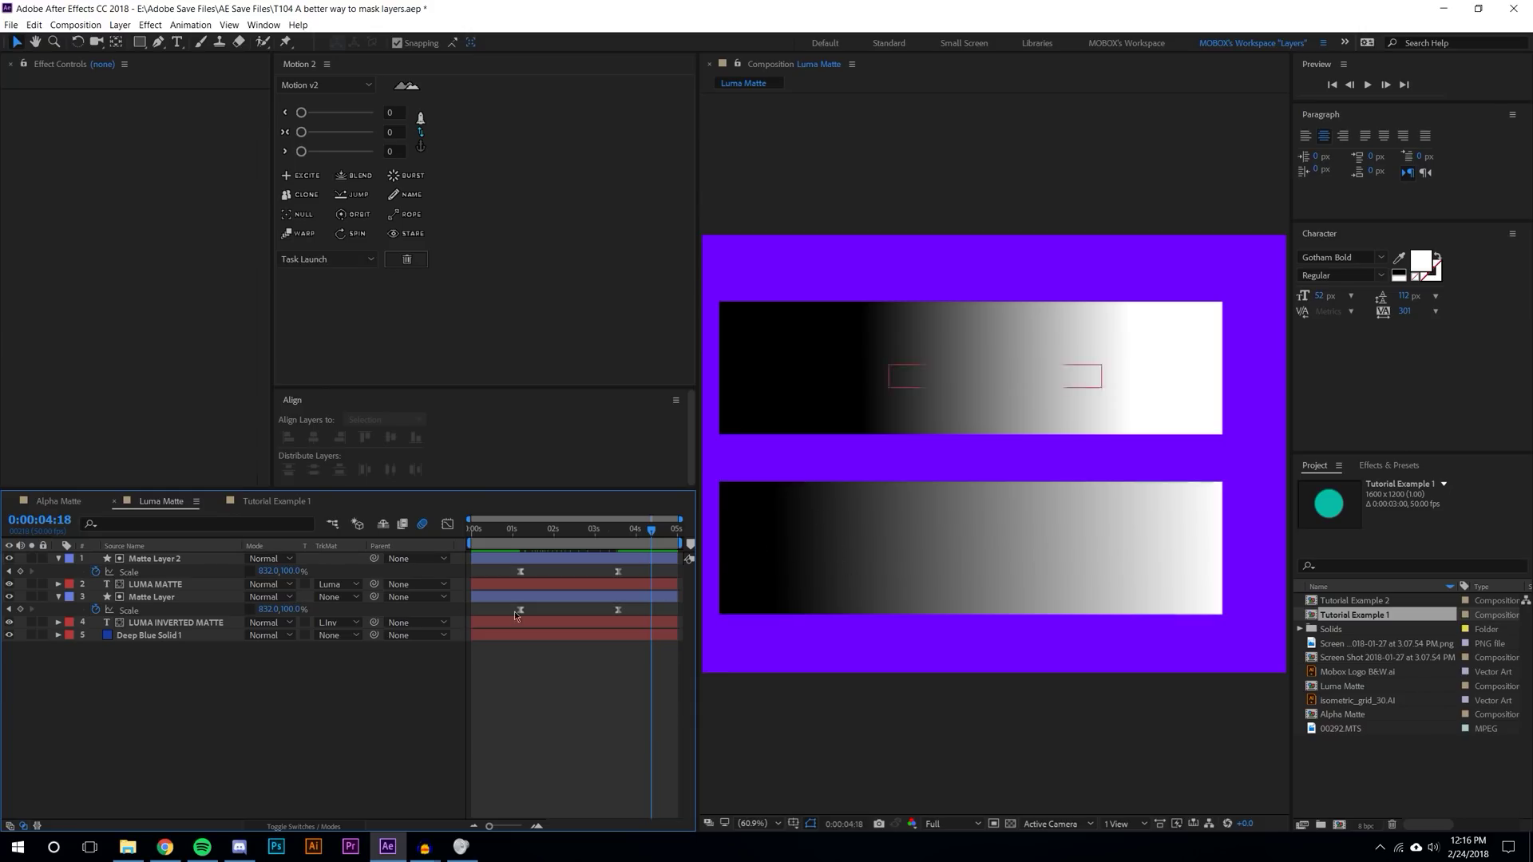
left_click(9, 597)
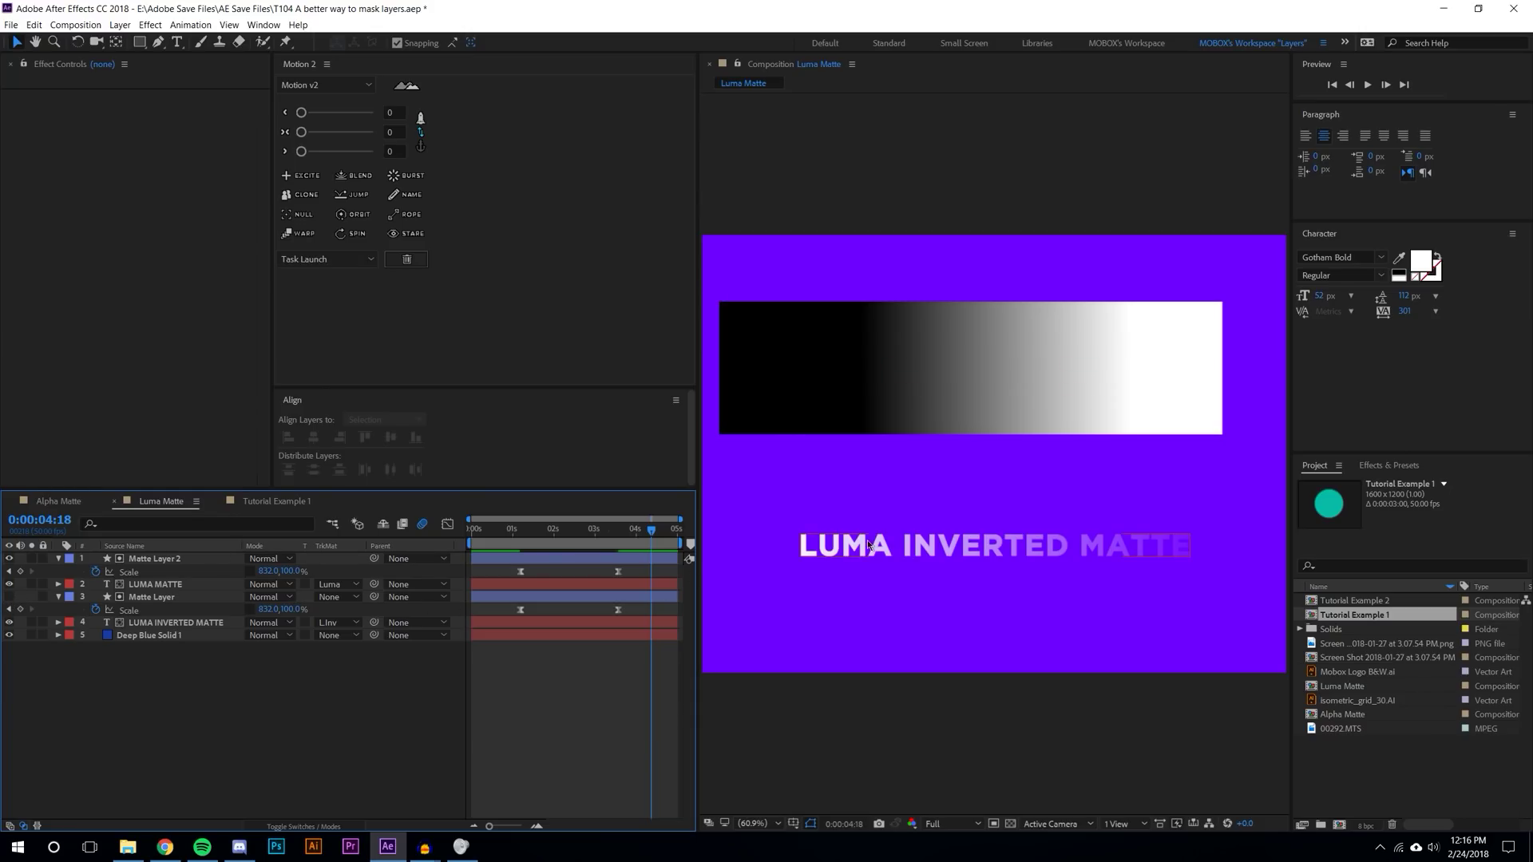
left_click(9, 597)
left_click(9, 597)
left_click(9, 558)
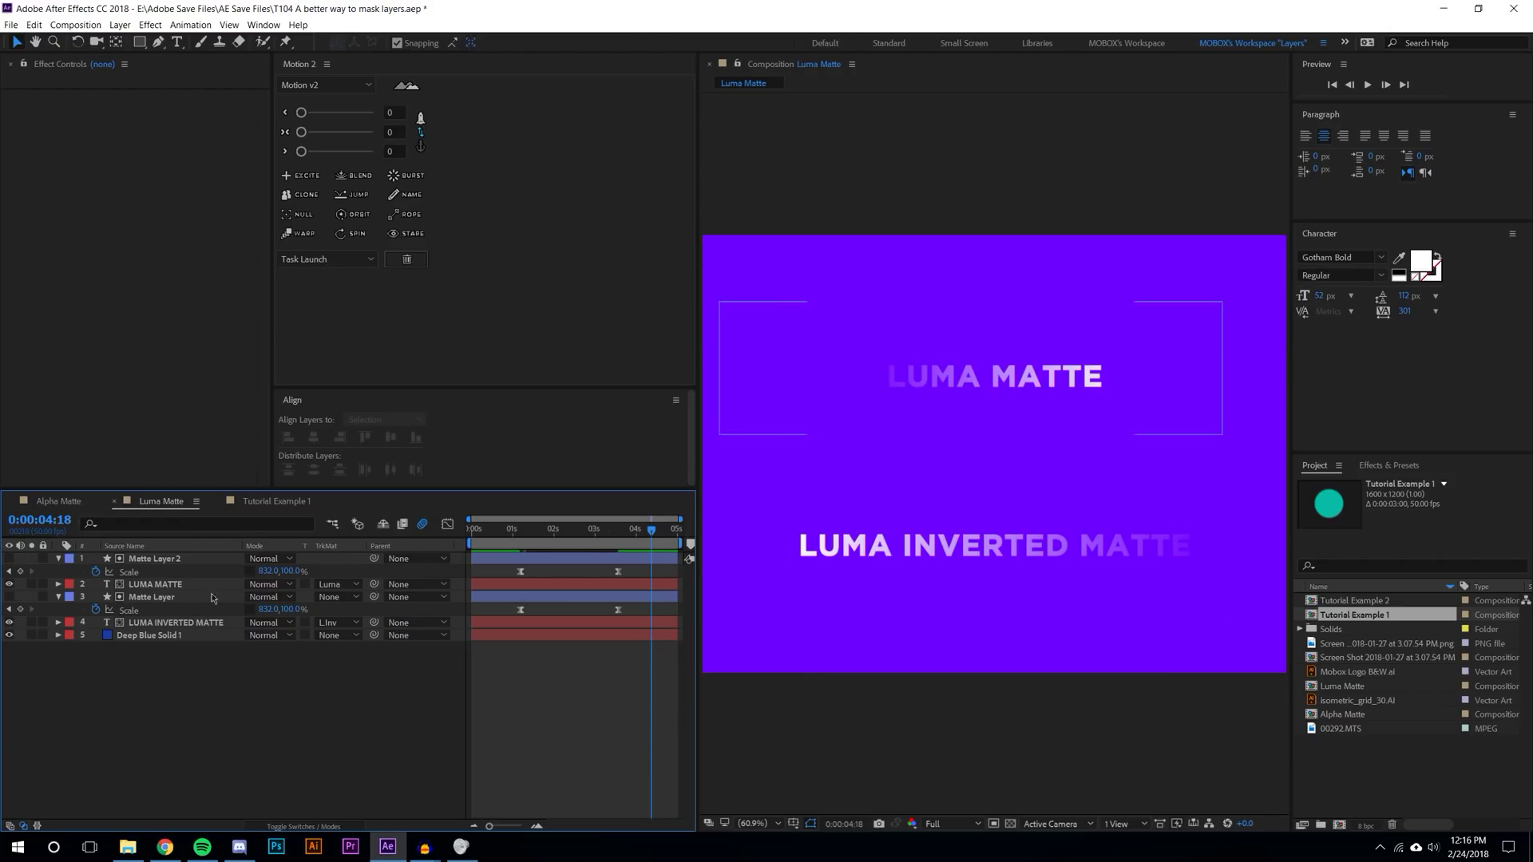
key("End")
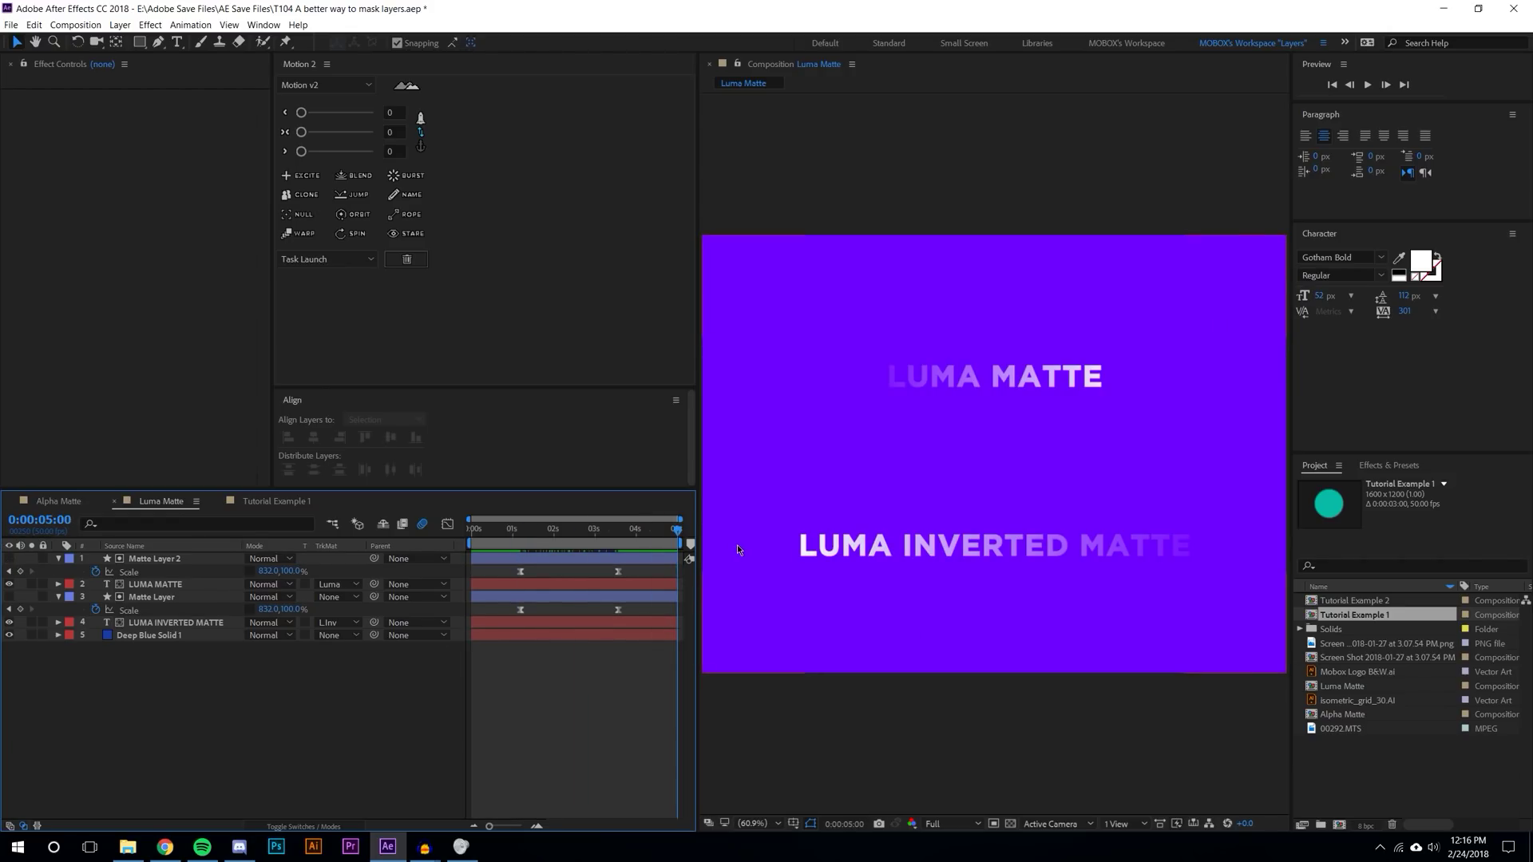
left_click(298, 503)
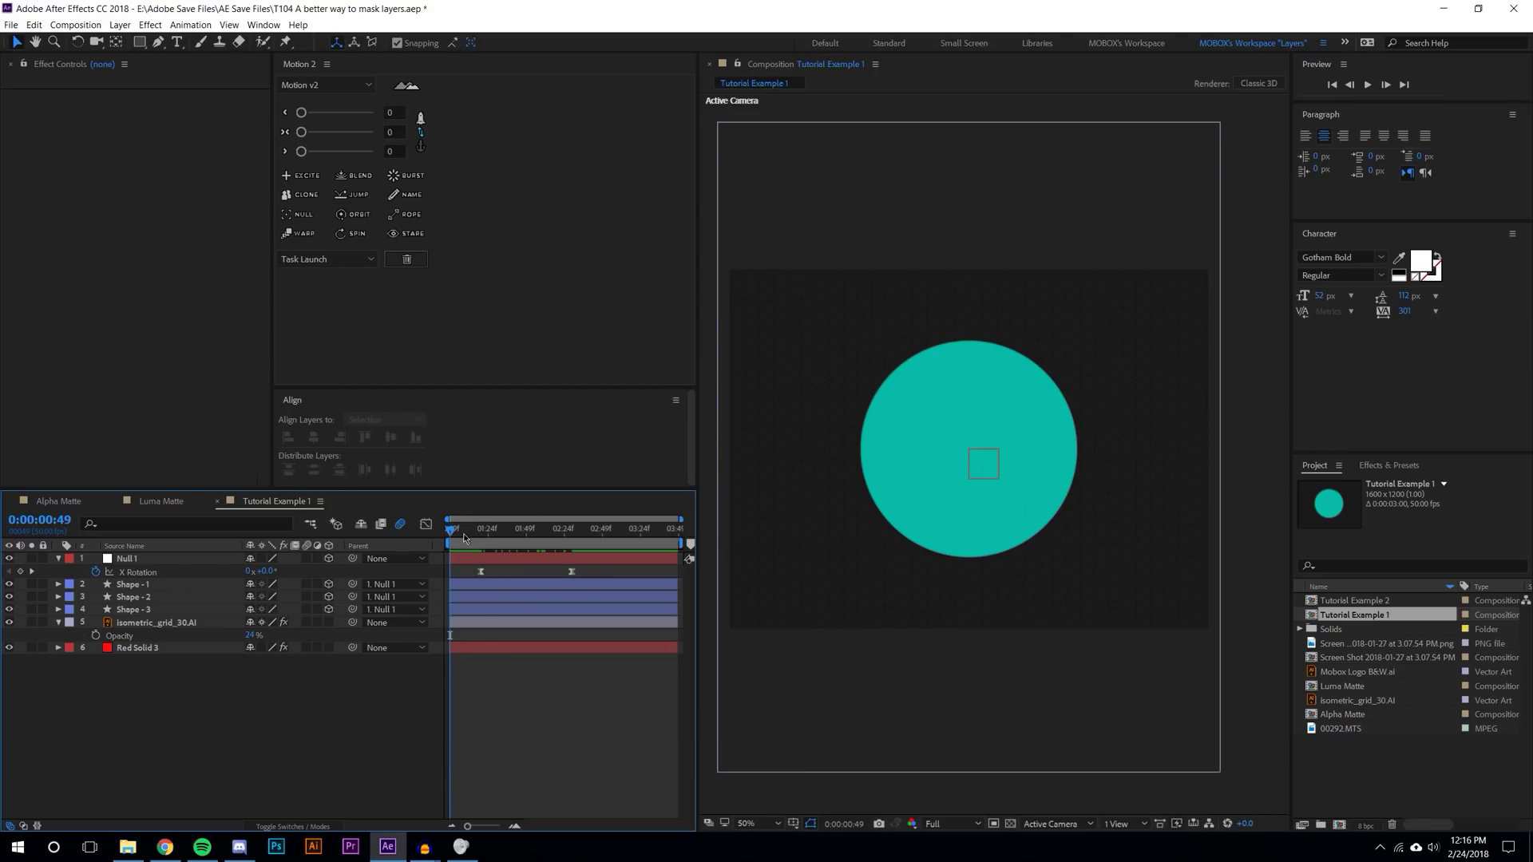
- Scrub to 0:00:02:28 where the circles tilt into ellipses, and fit the viewer up to 100%
left_click_drag(464, 538, 570, 533)
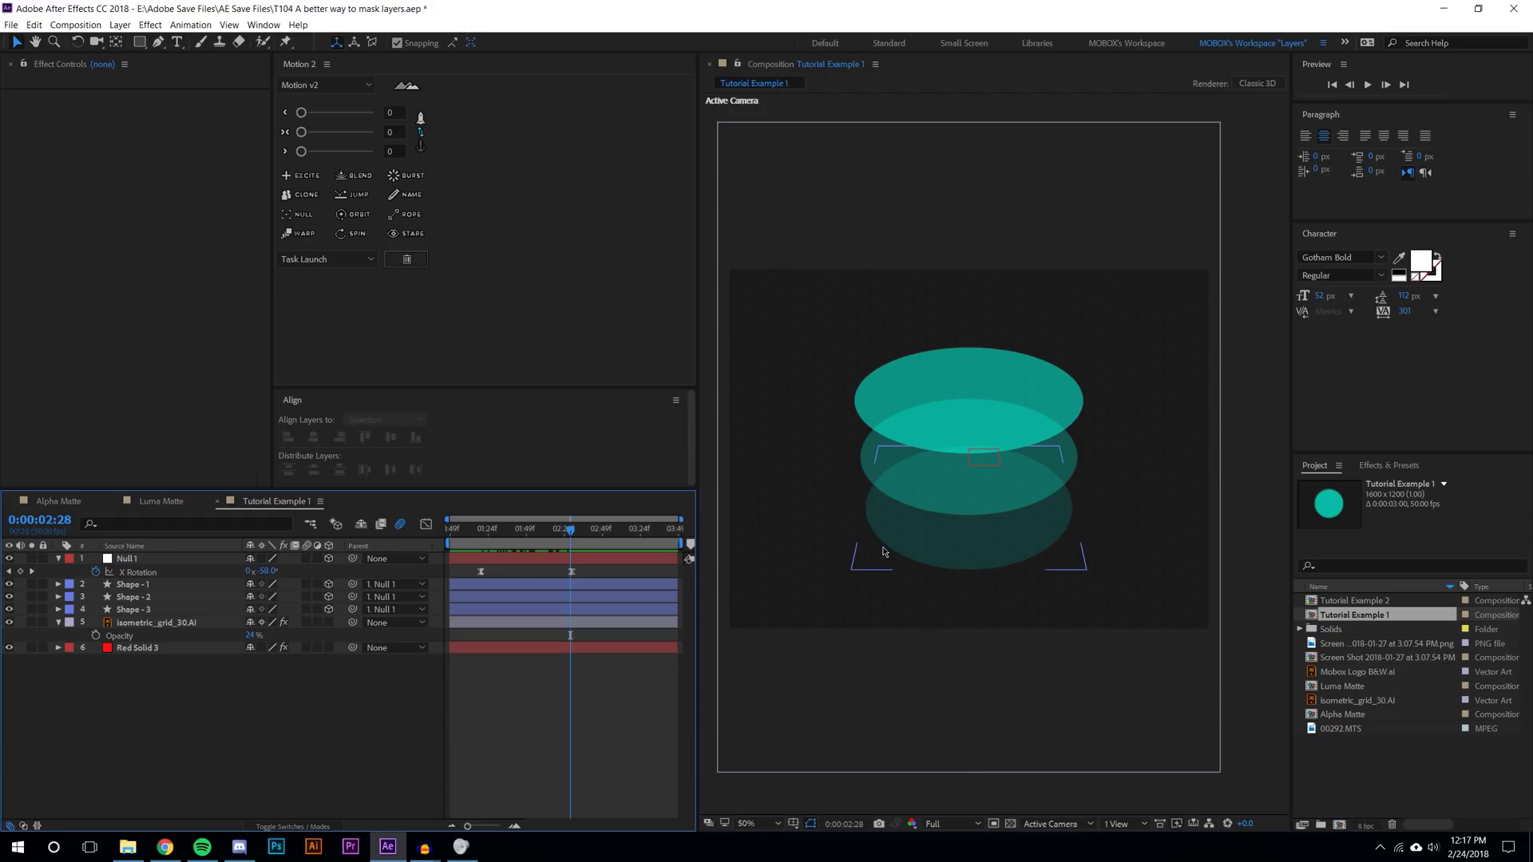
key("slash")
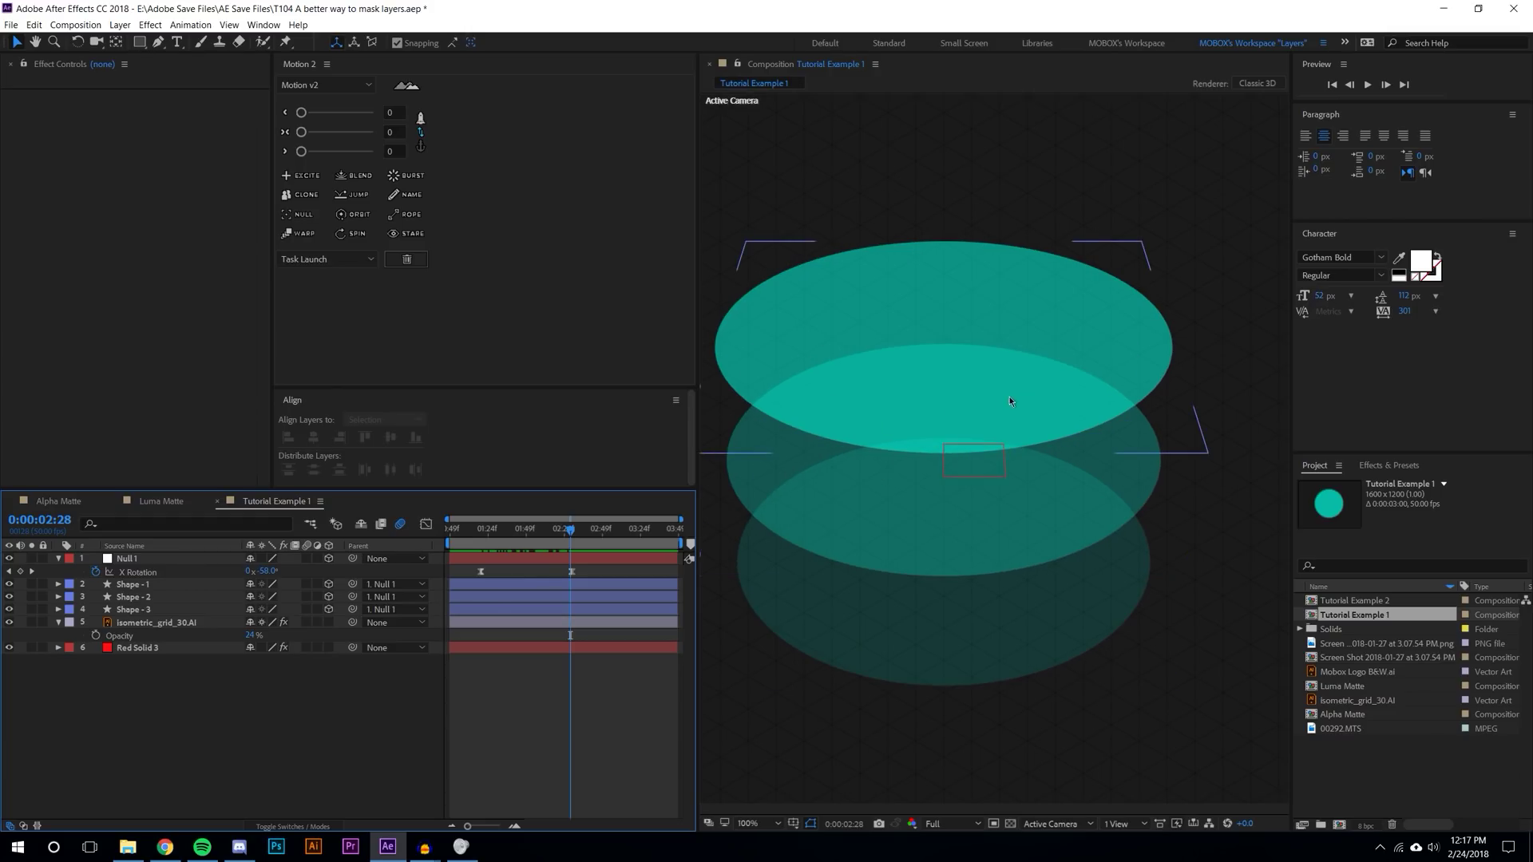
left_click_drag(872, 632, 927, 612)
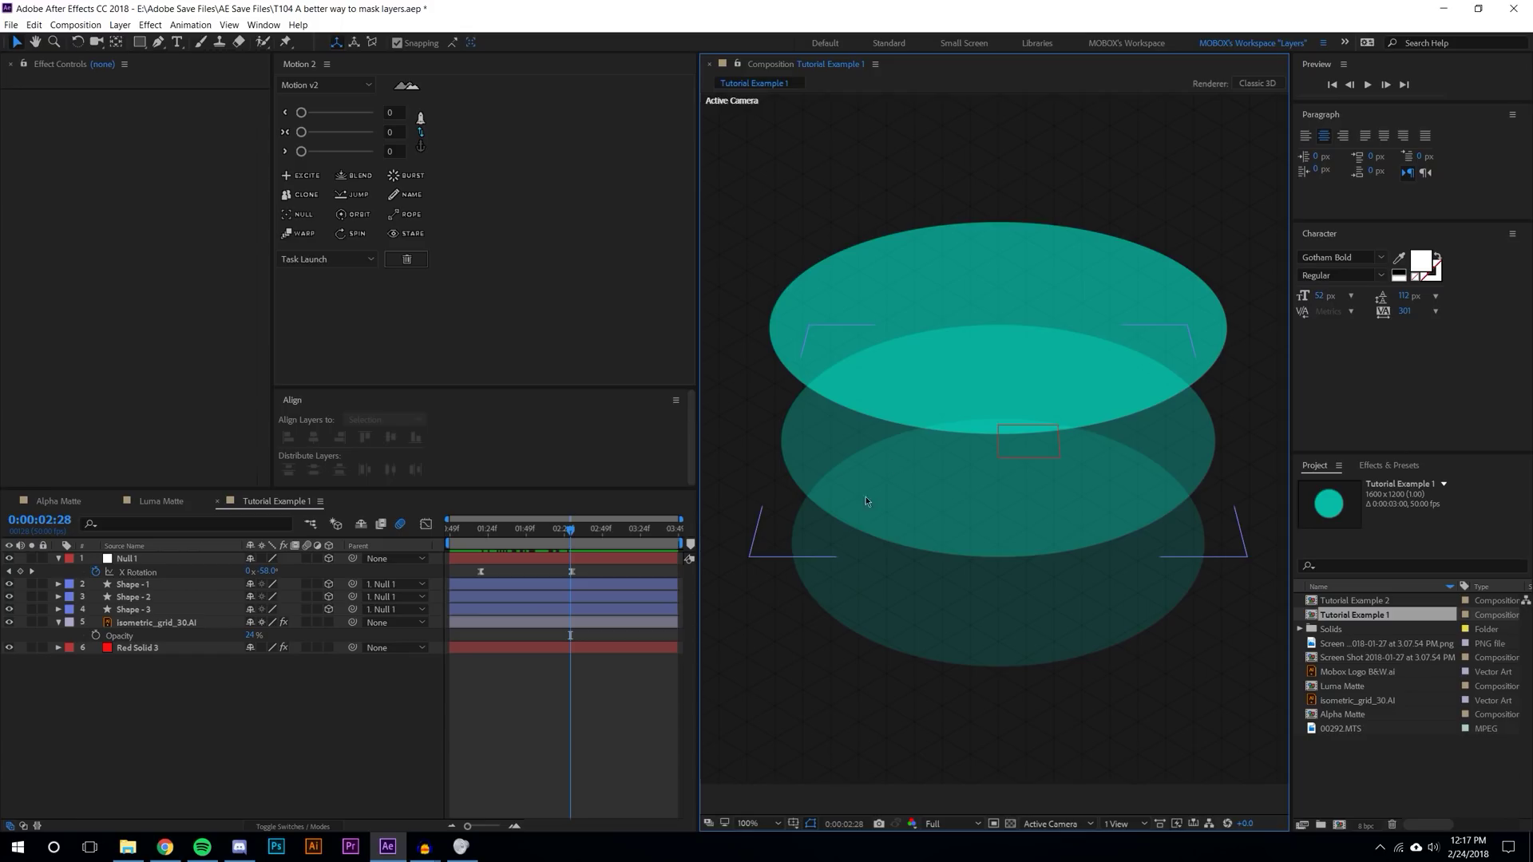
key("comma")
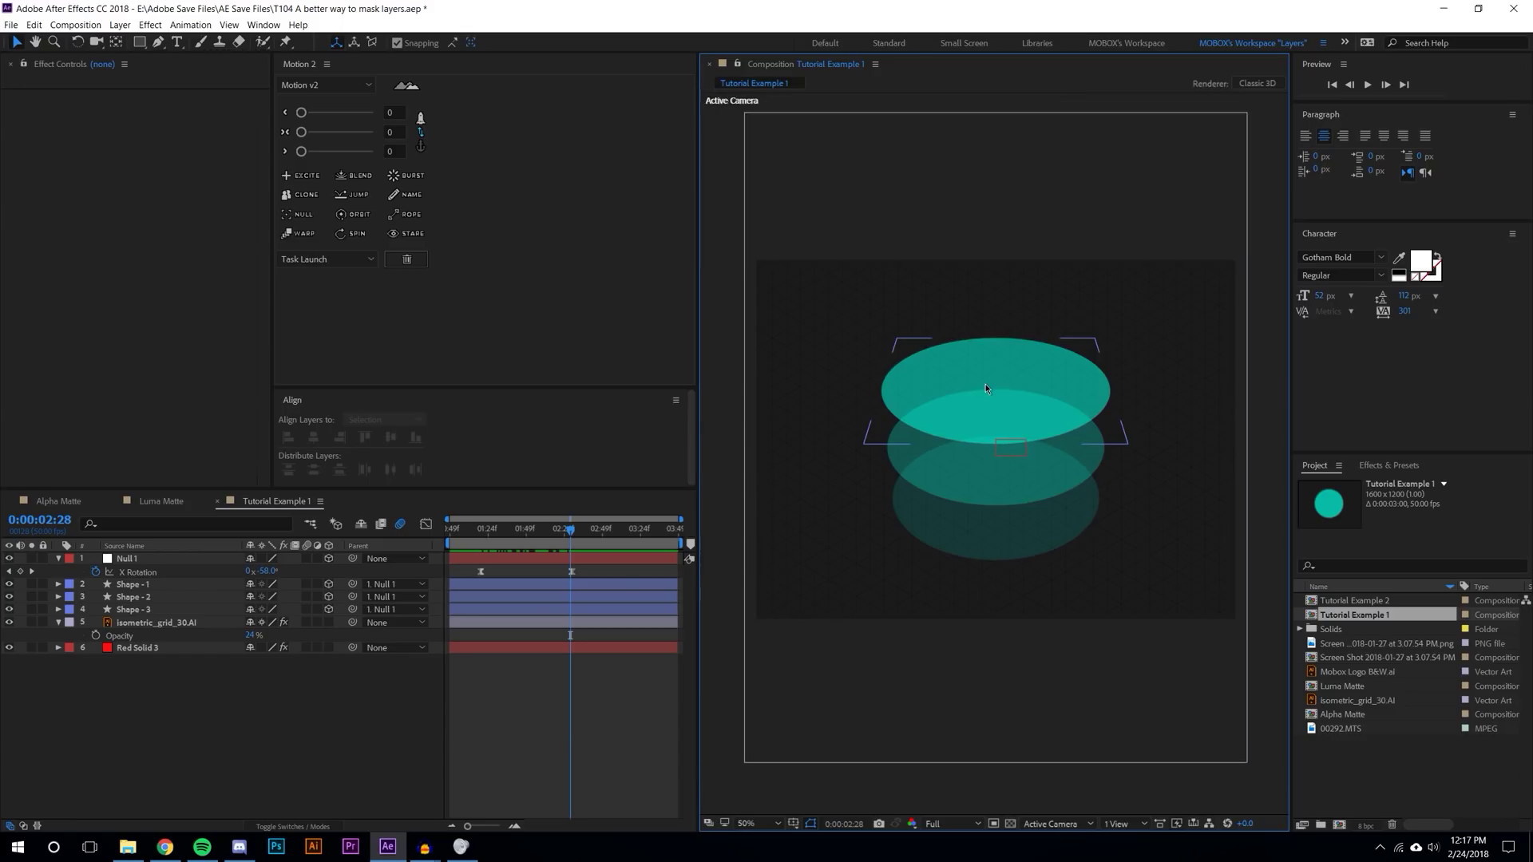
left_click(757, 823)
left_click(786, 602)
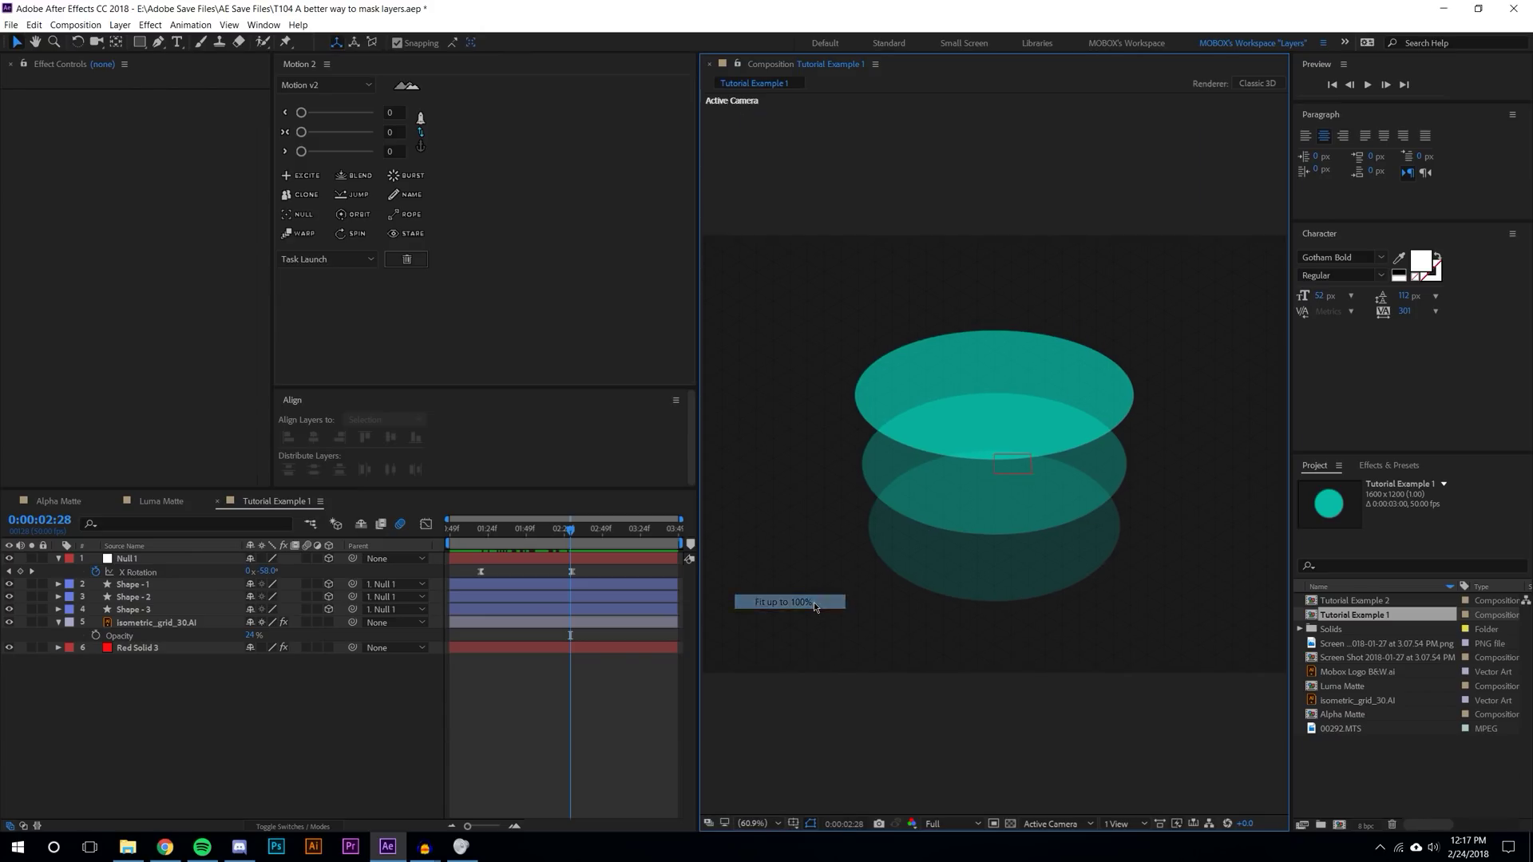
left_click(1374, 467)
- Search for Set Matte and apply it once to Shape - 2 and twice to Shape - 3
left_click(1346, 483)
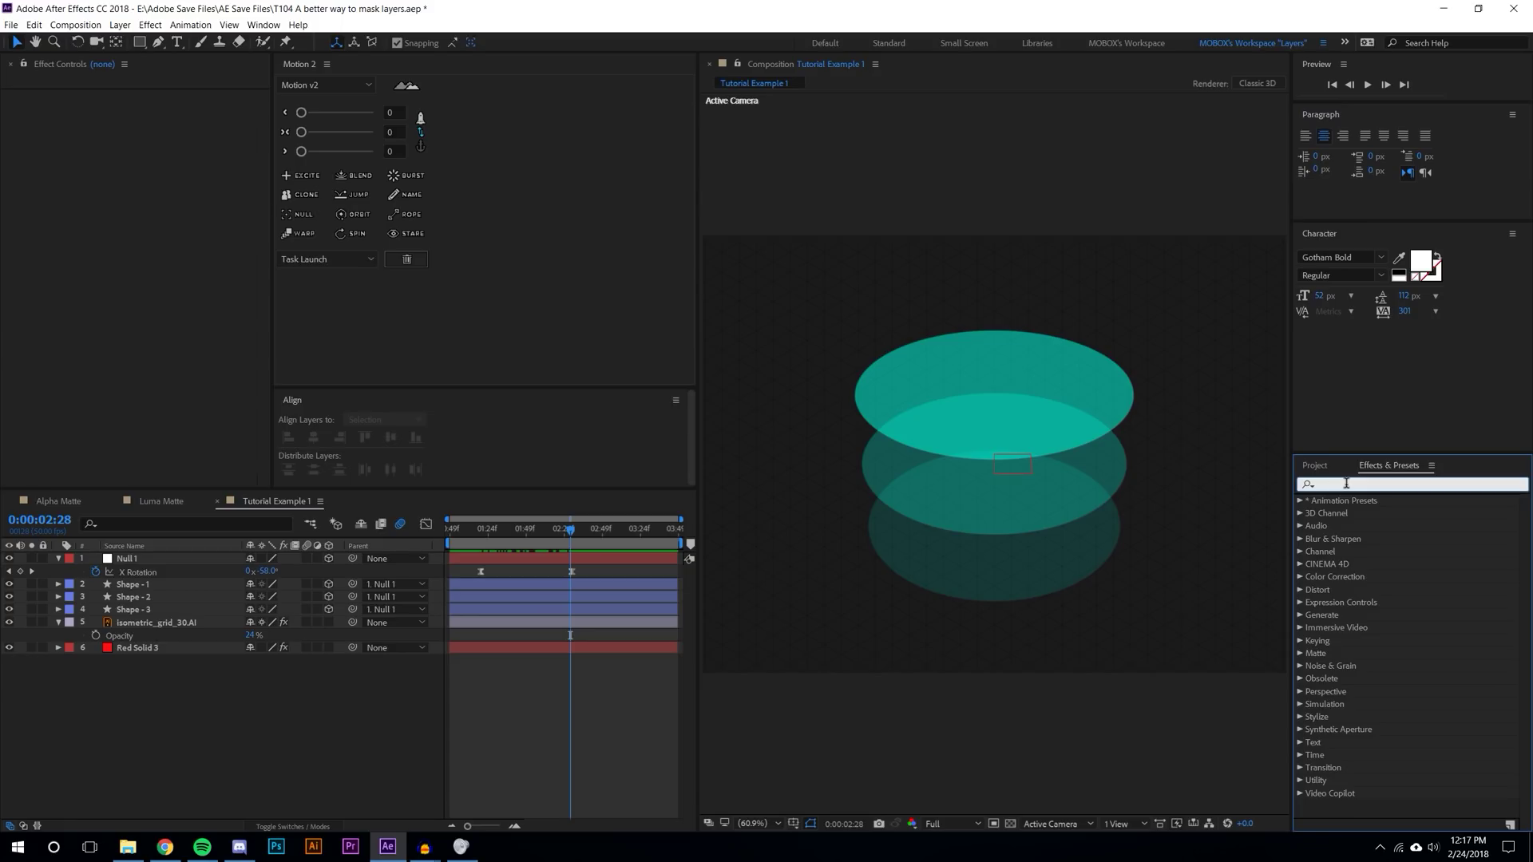
type("set")
left_click(1366, 691)
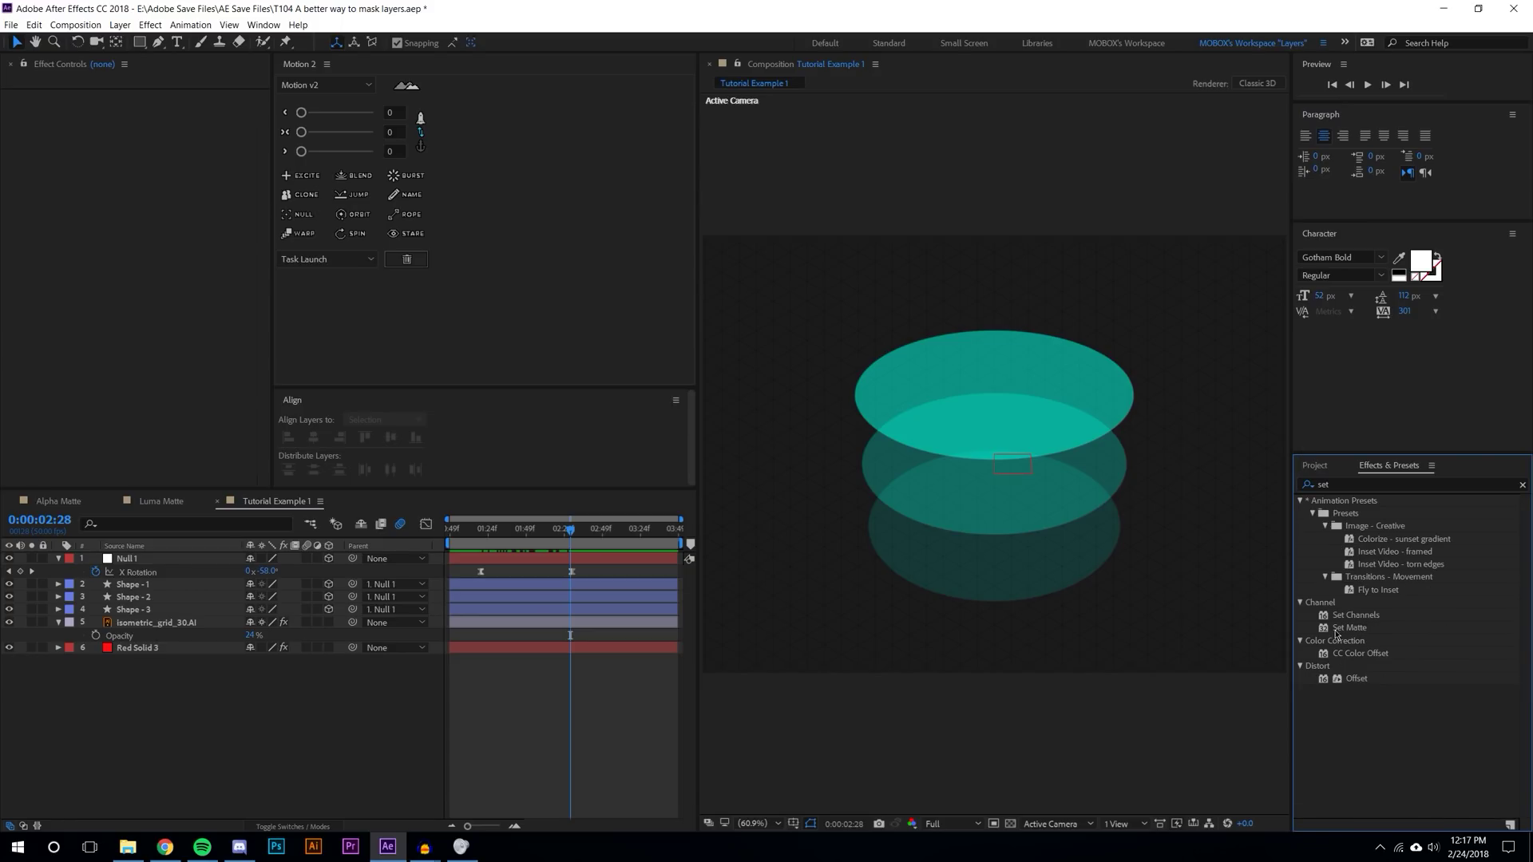
left_click_drag(1352, 631, 320, 598)
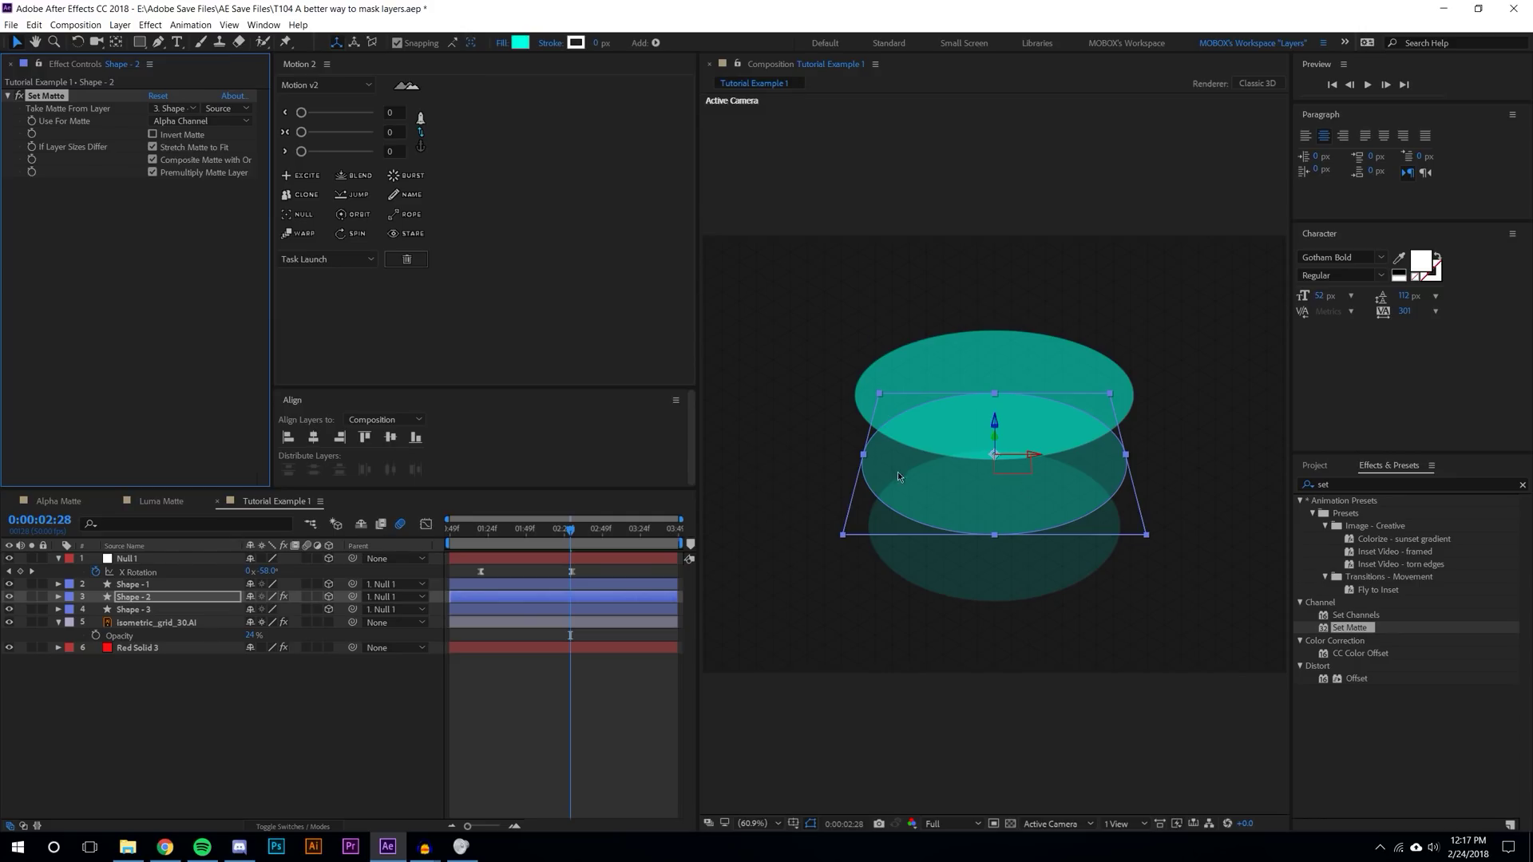
left_click_drag(1341, 631, 227, 612)
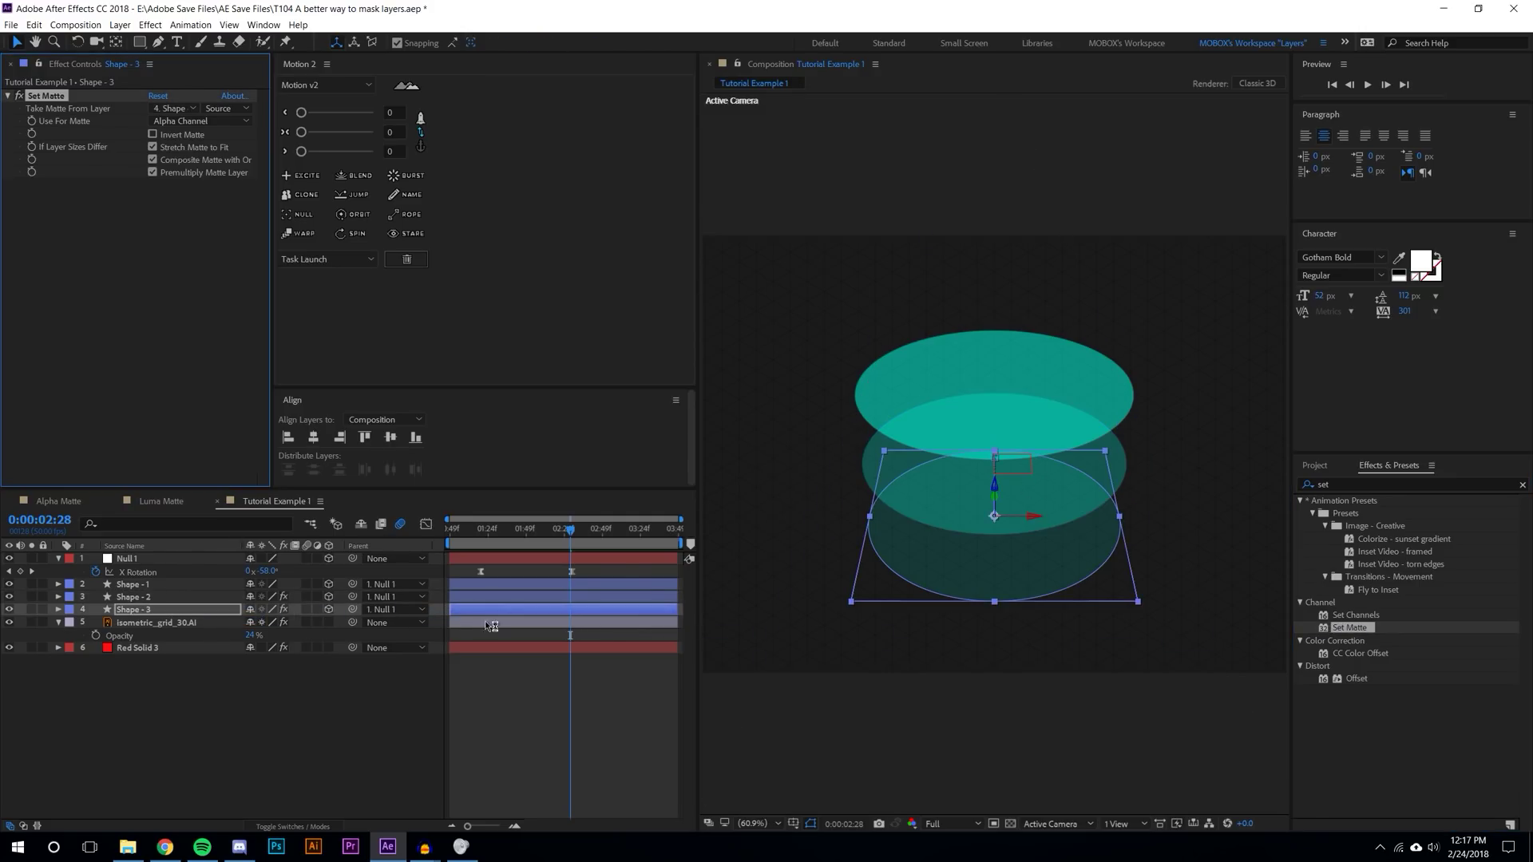
left_click_drag(1362, 629, 801, 583)
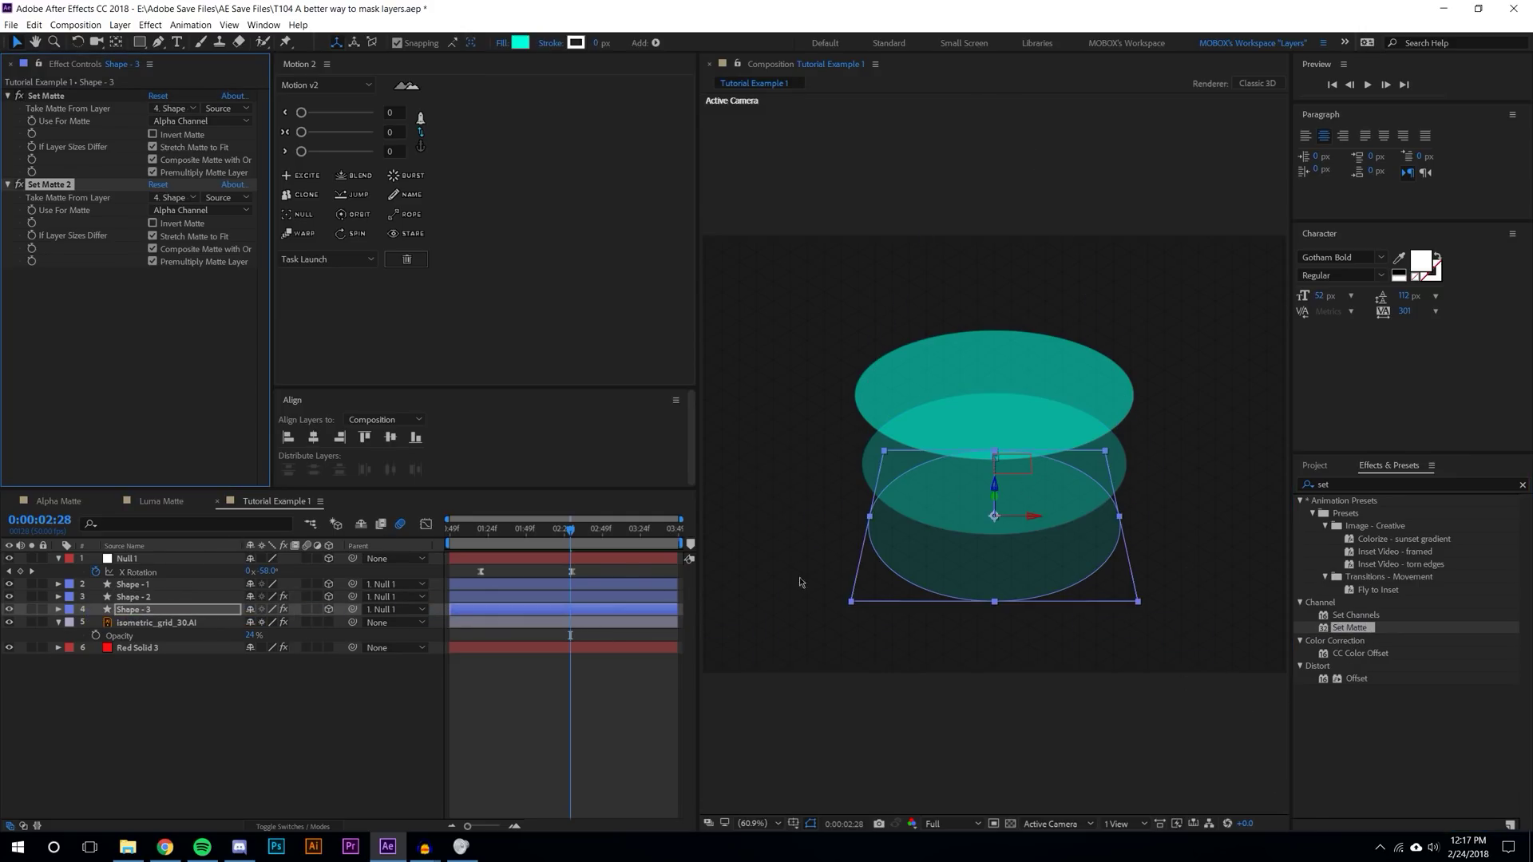
- View the composition at 100% and select Shape - 2 to edit its Set Matte
left_click(367, 726)
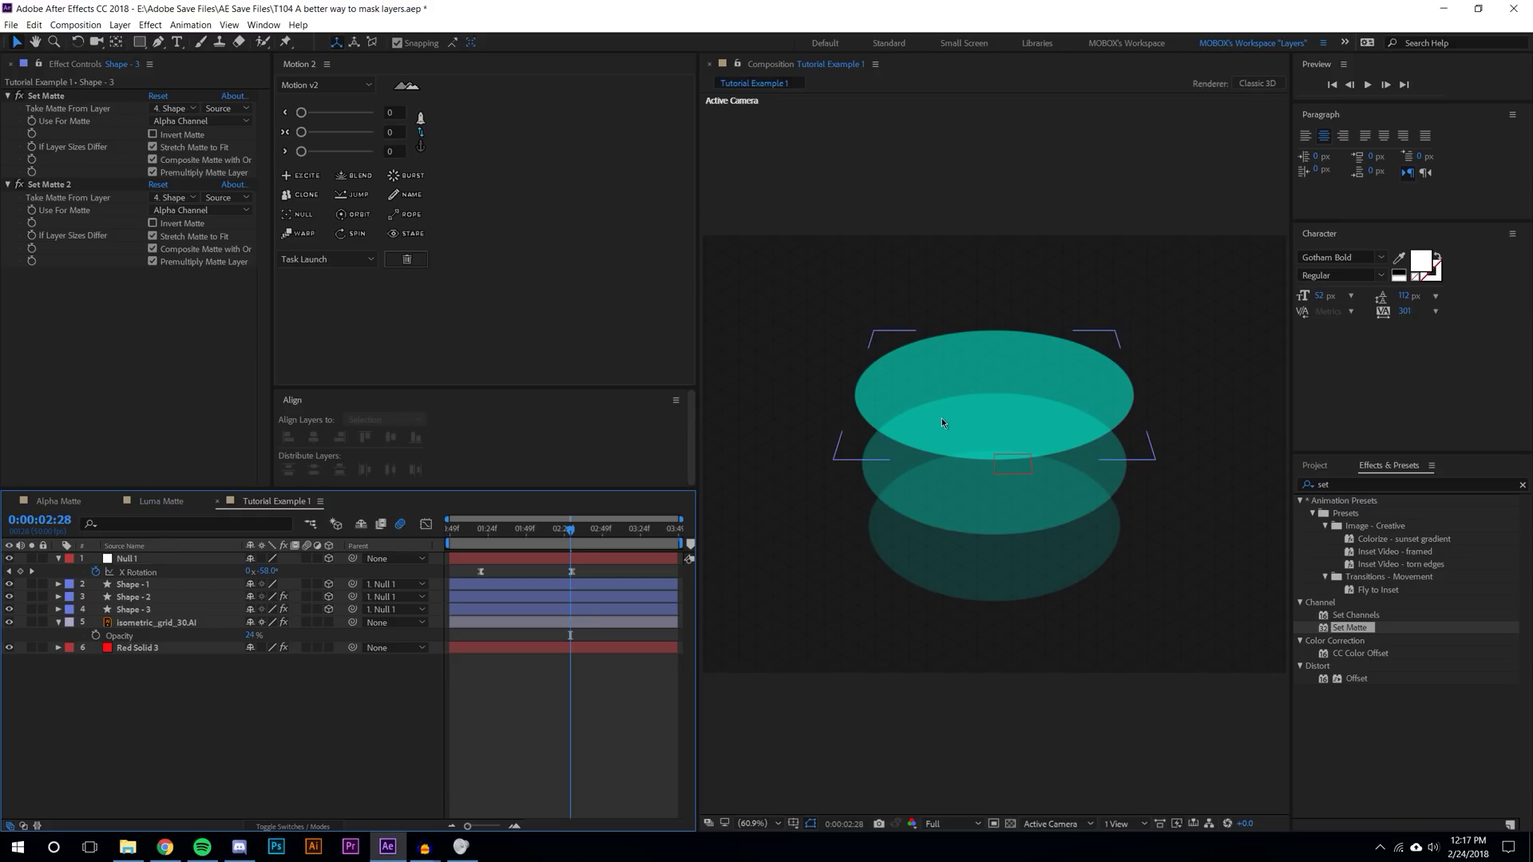
left_click(136, 611)
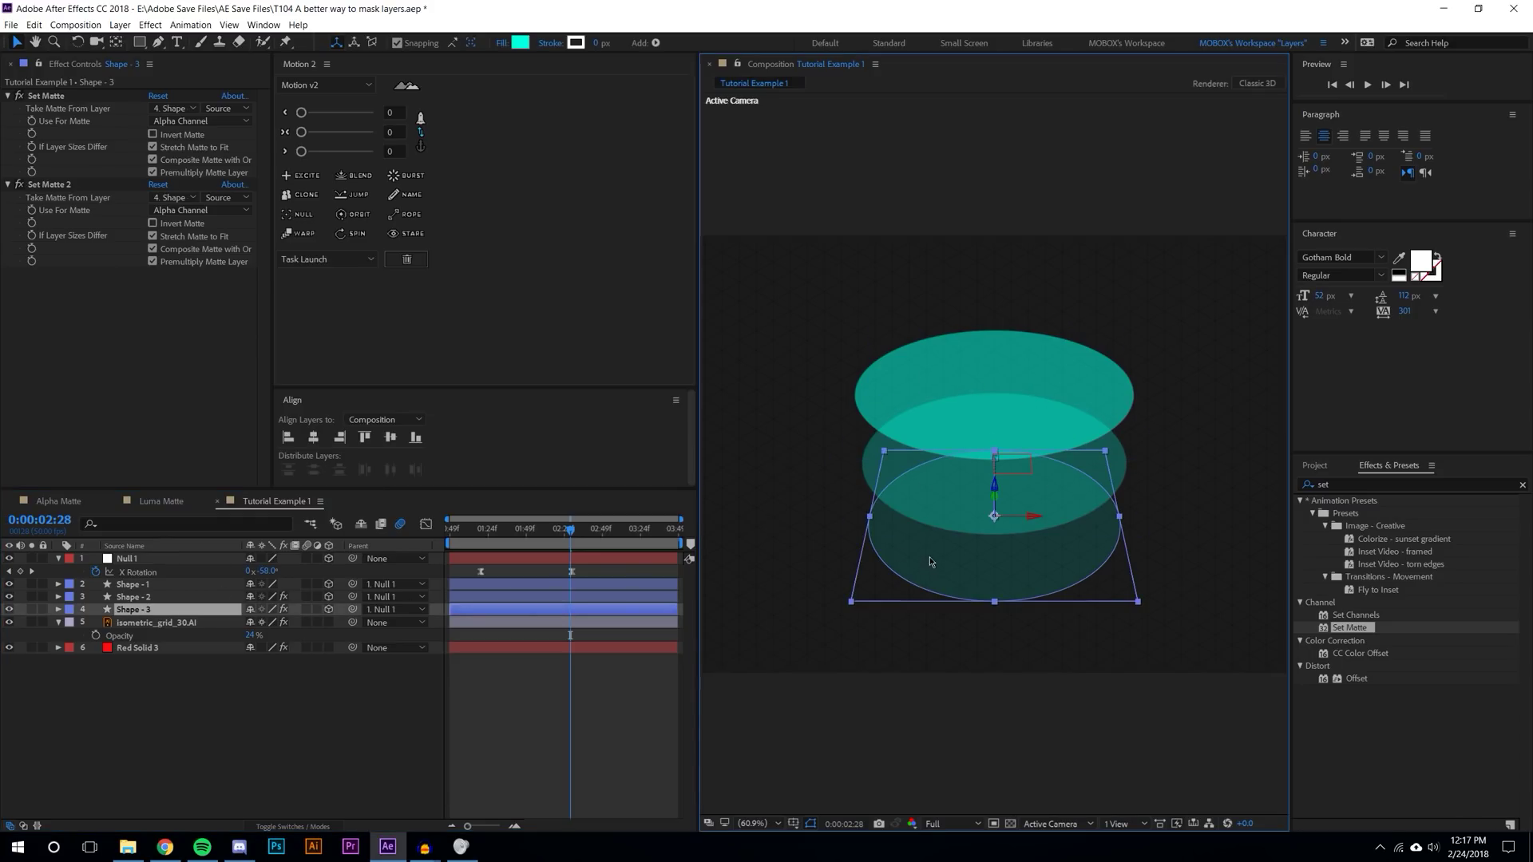
key("period")
key("period")
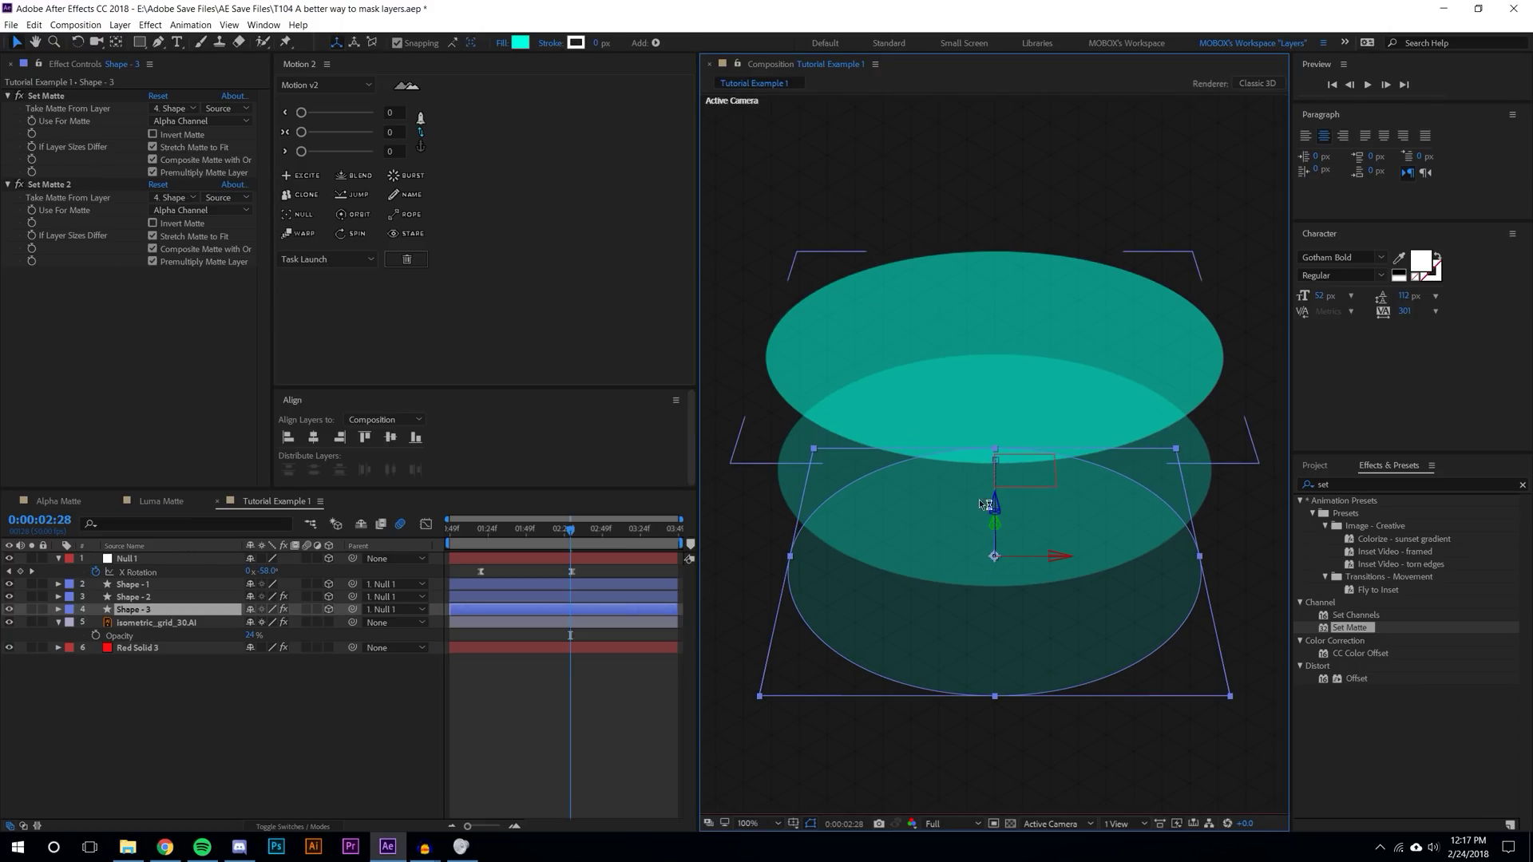
left_click(133, 598)
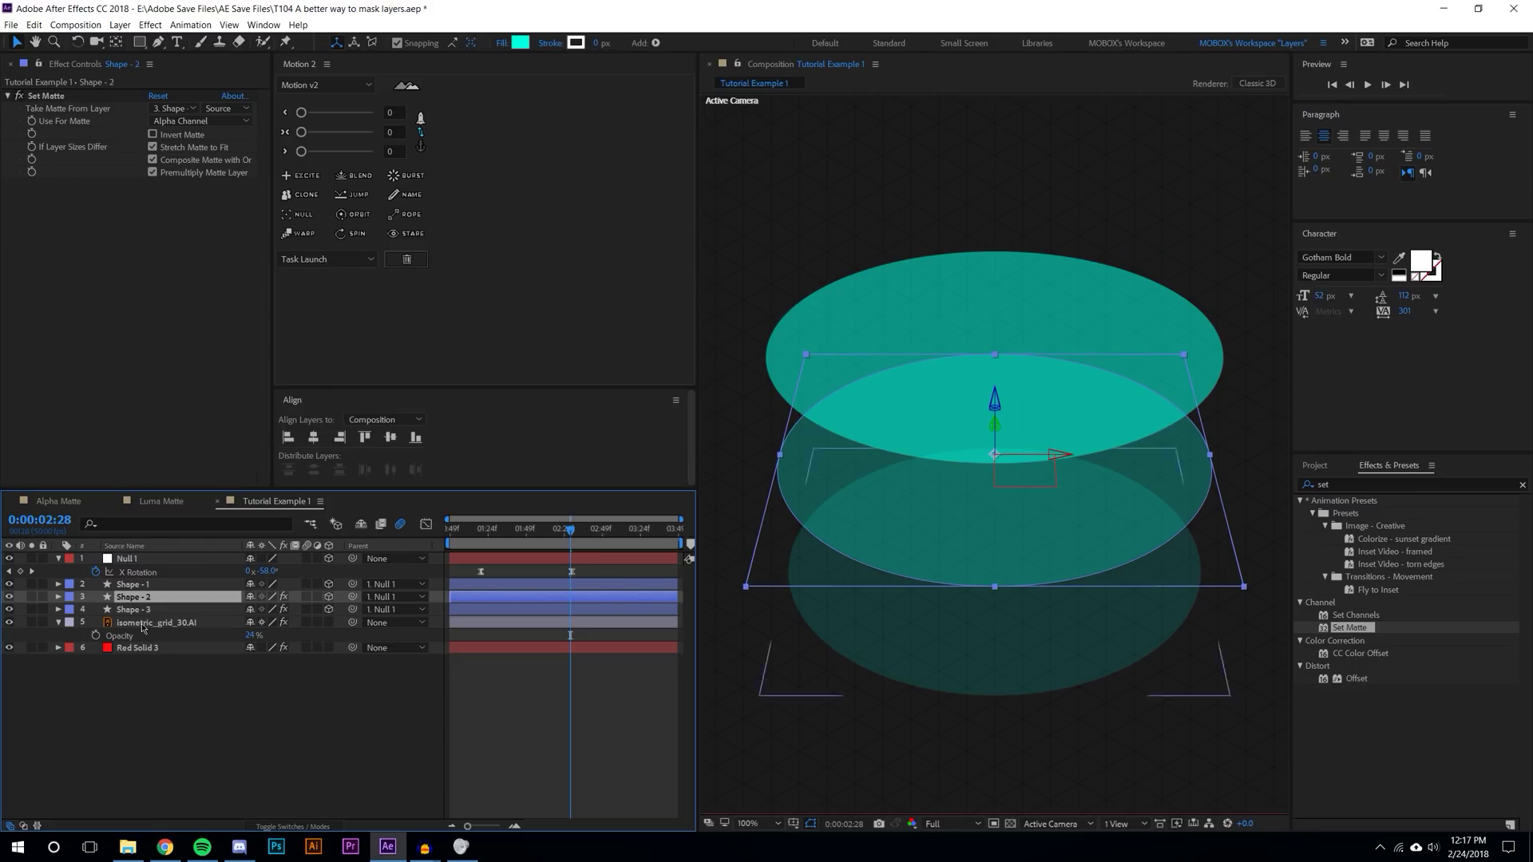
left_click(161, 501)
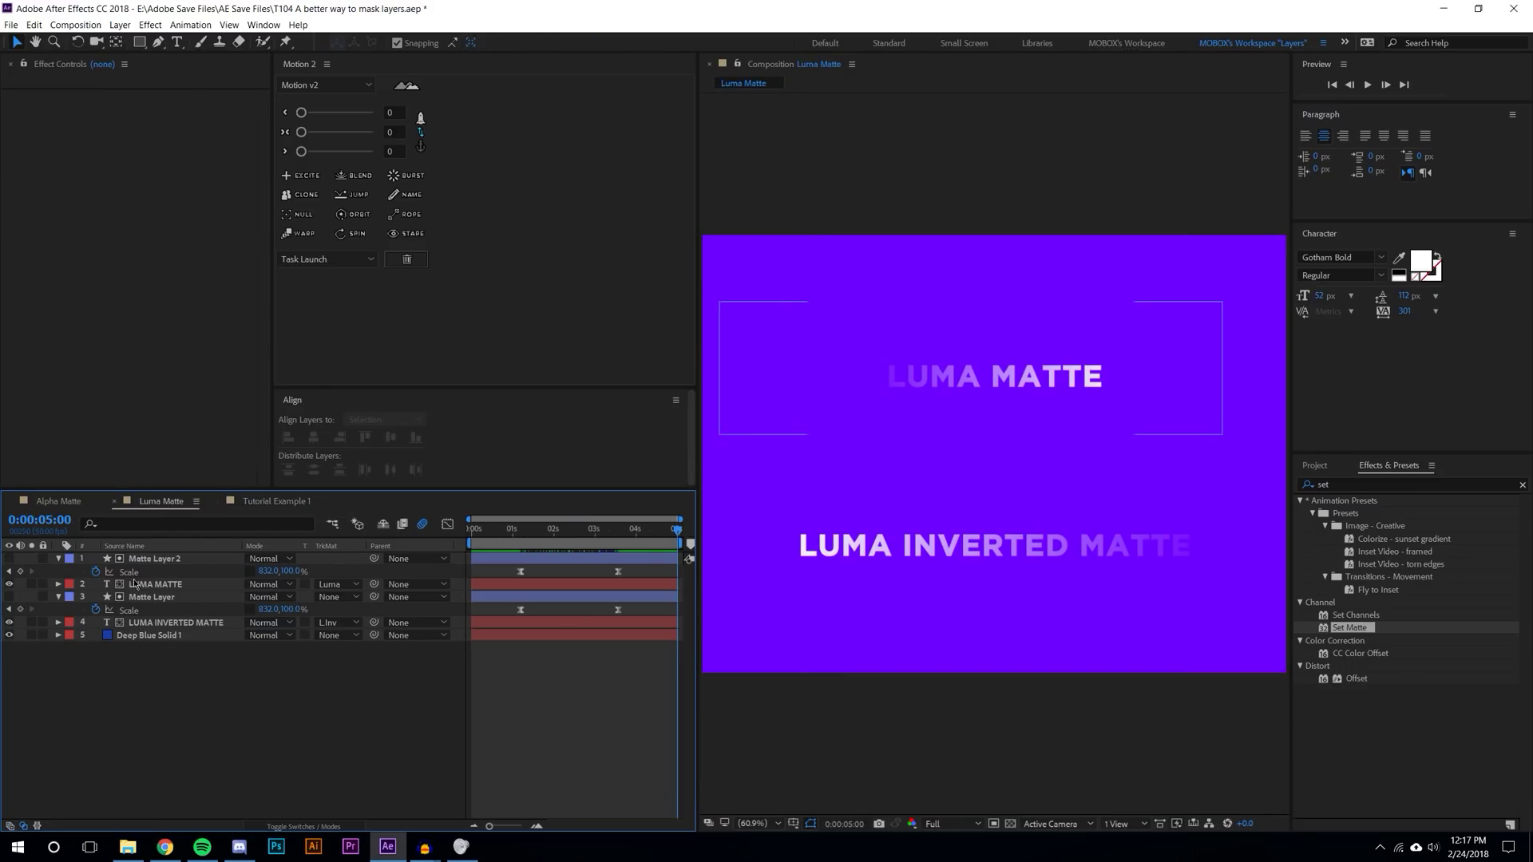
left_click(276, 500)
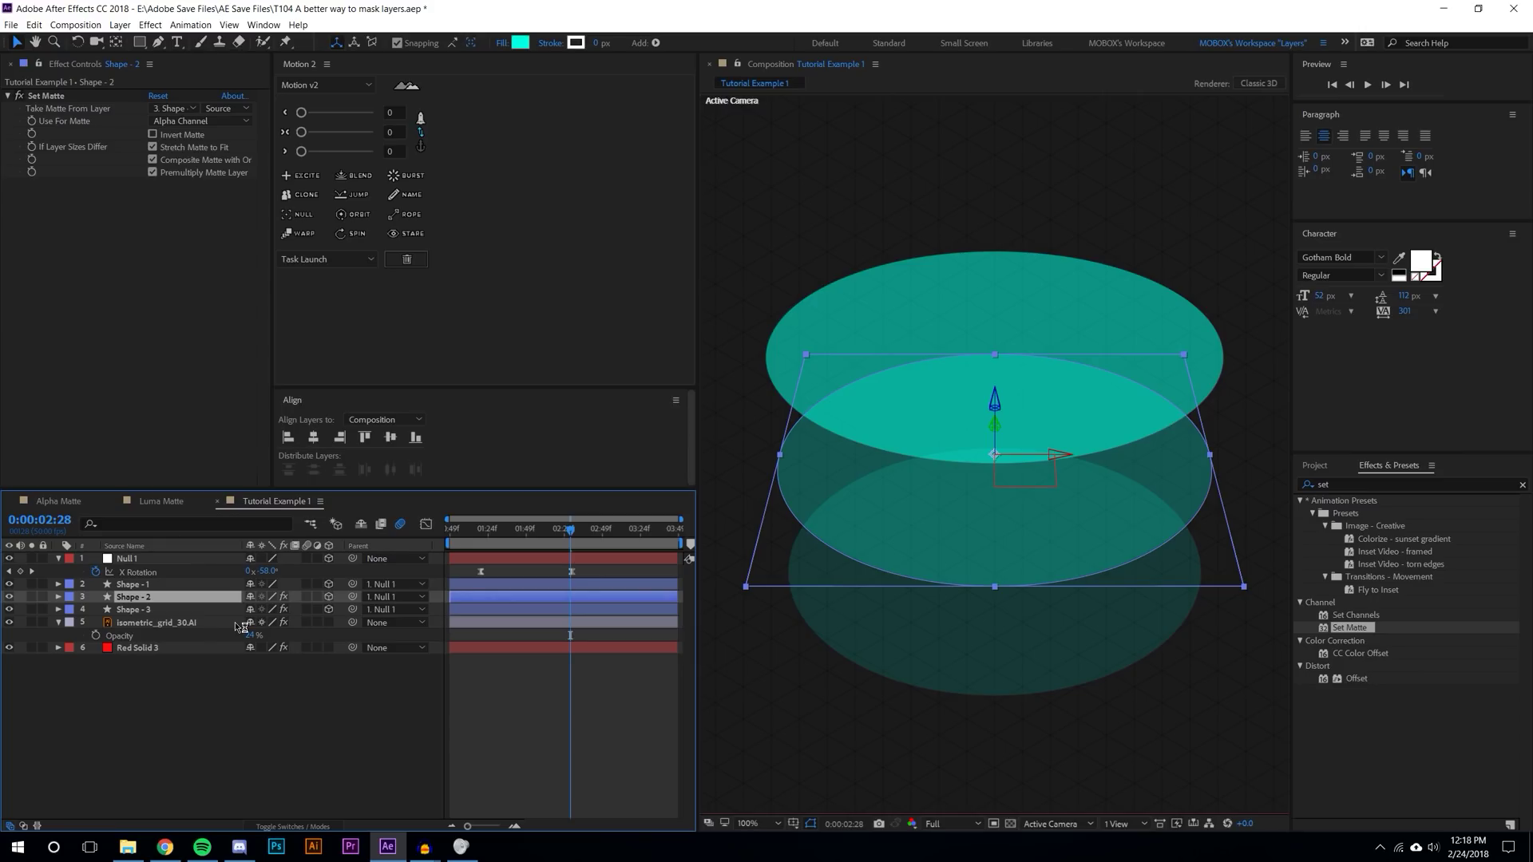
left_click(162, 501)
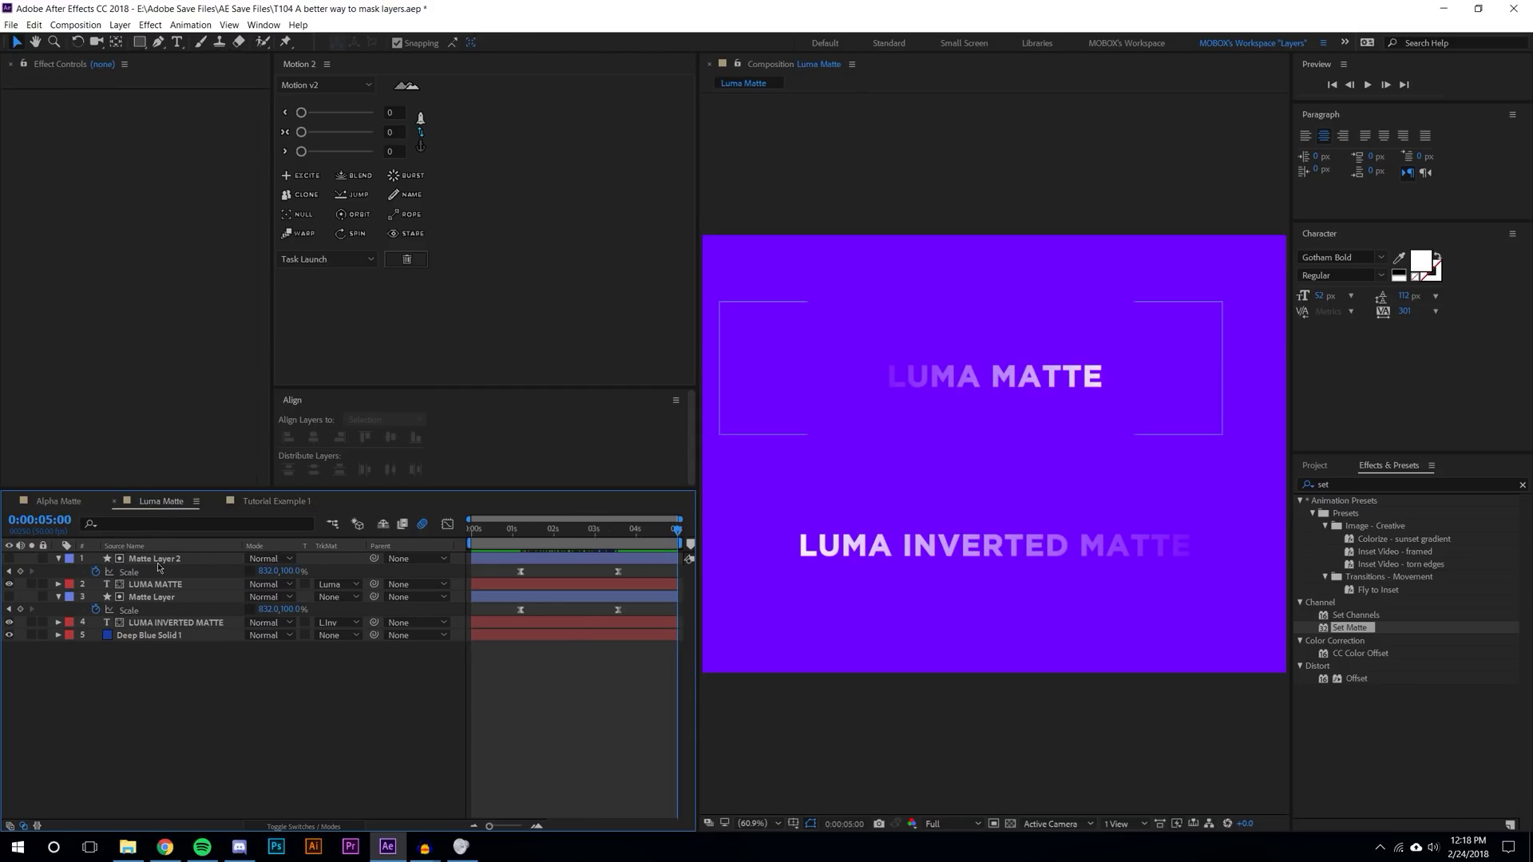
left_click(159, 561)
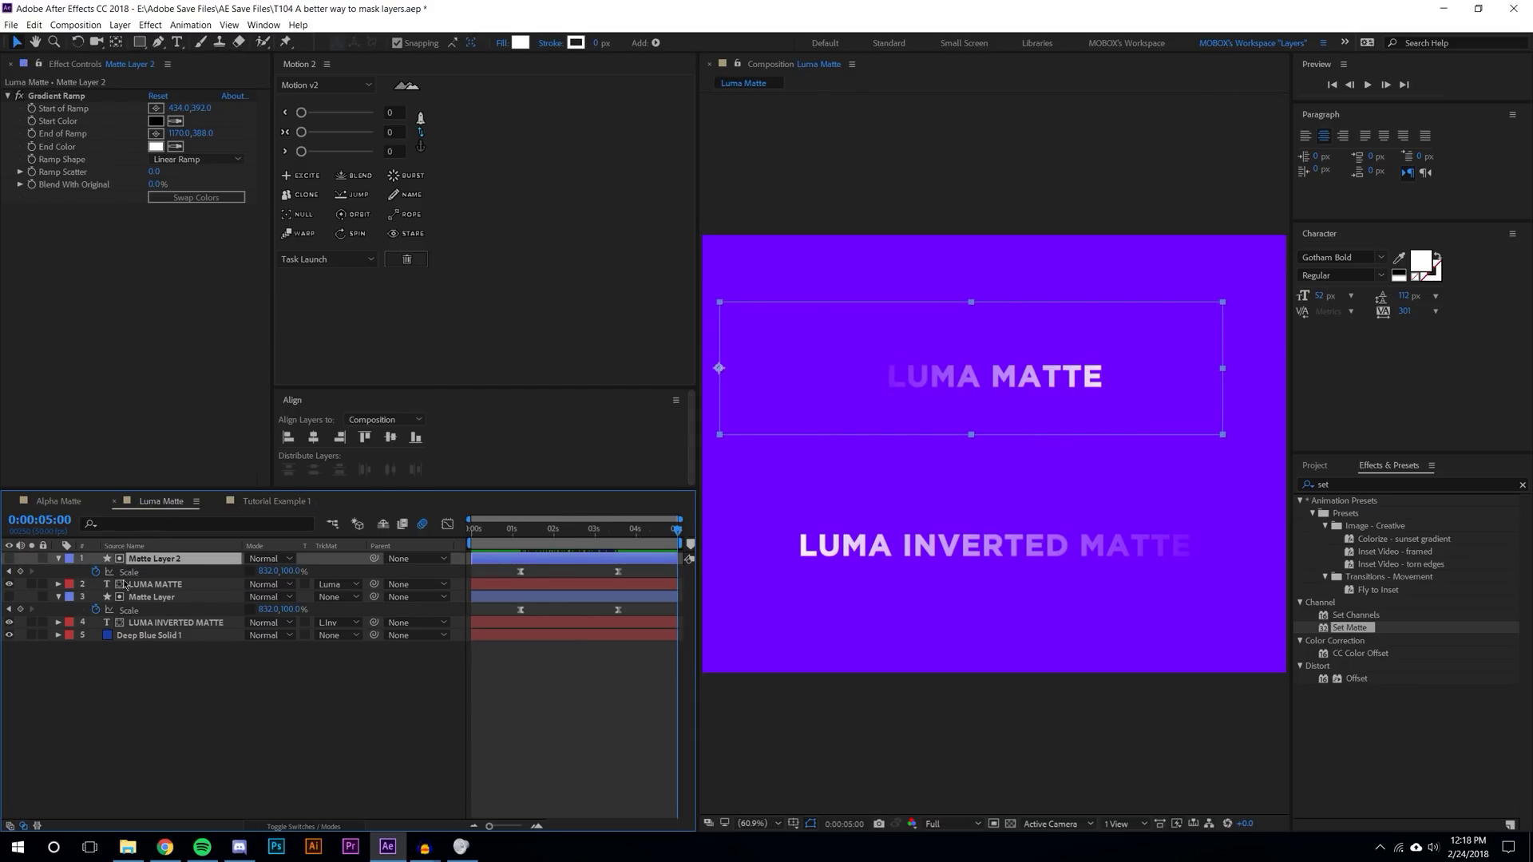
left_click(58, 560)
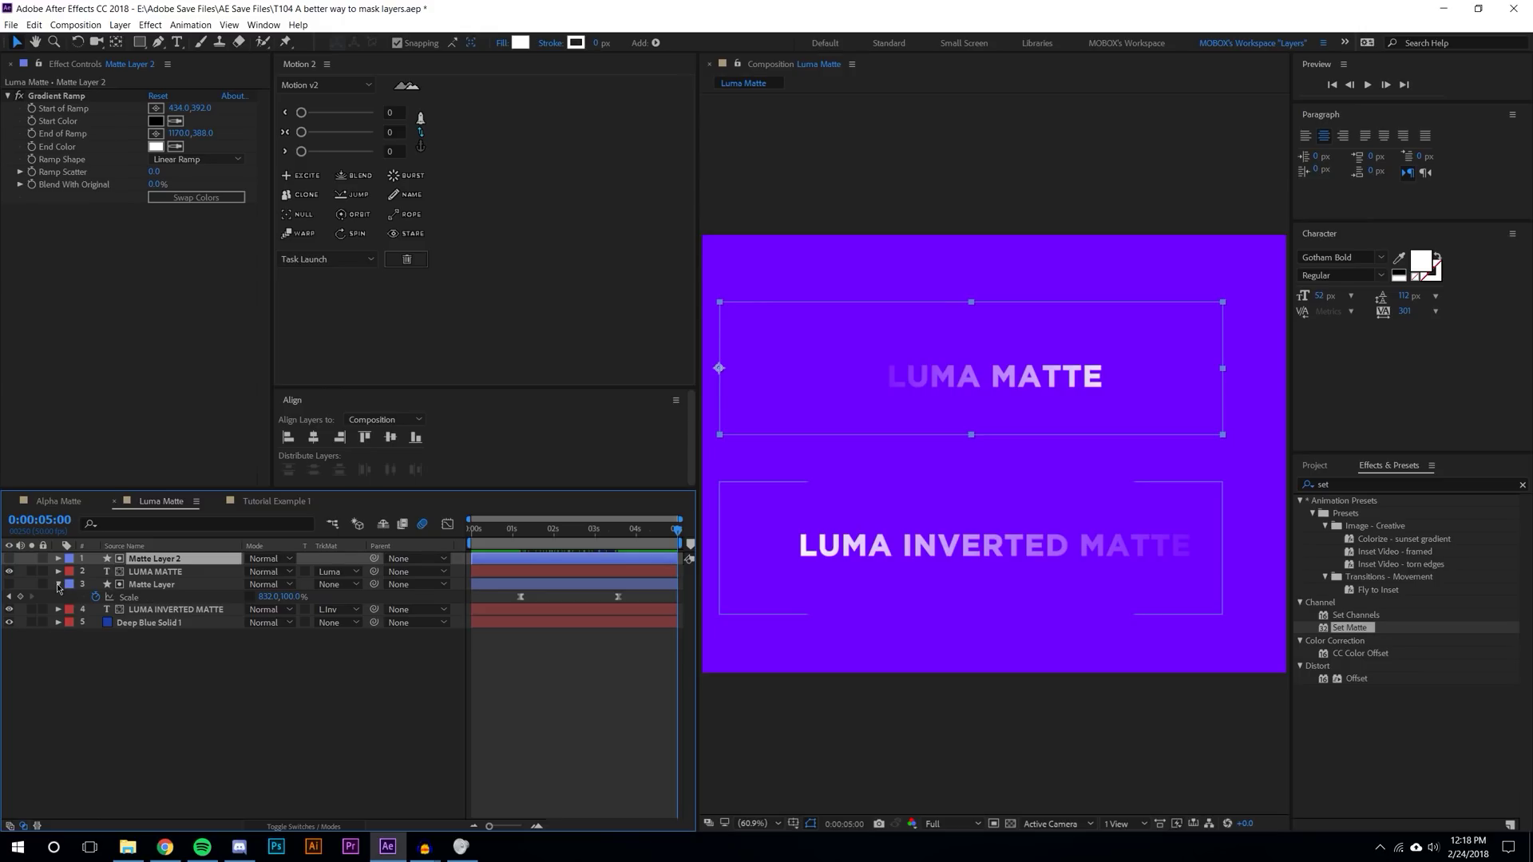
left_click(58, 585)
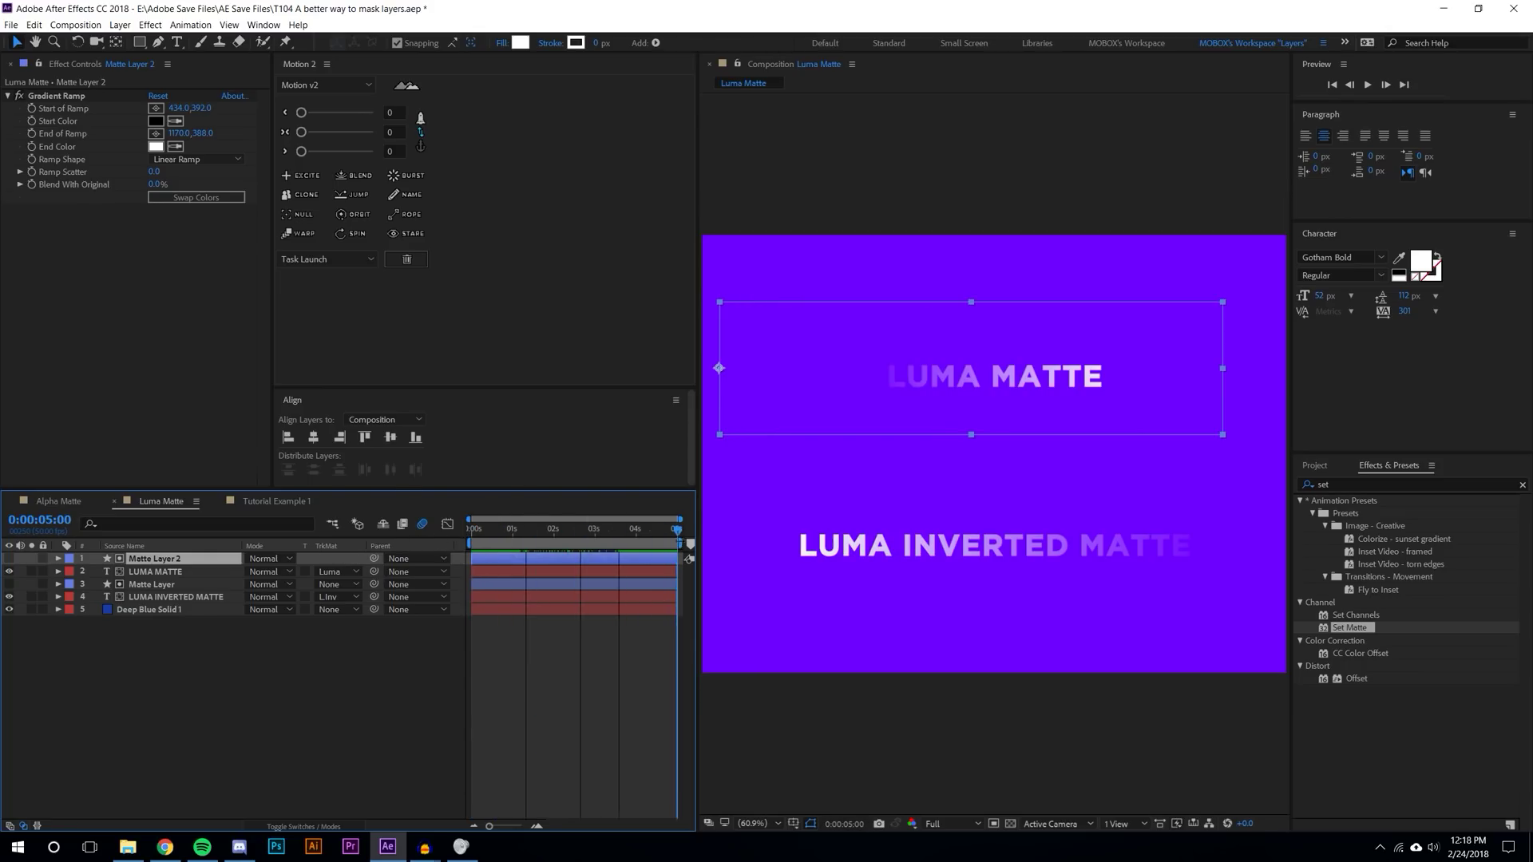
left_click(304, 503)
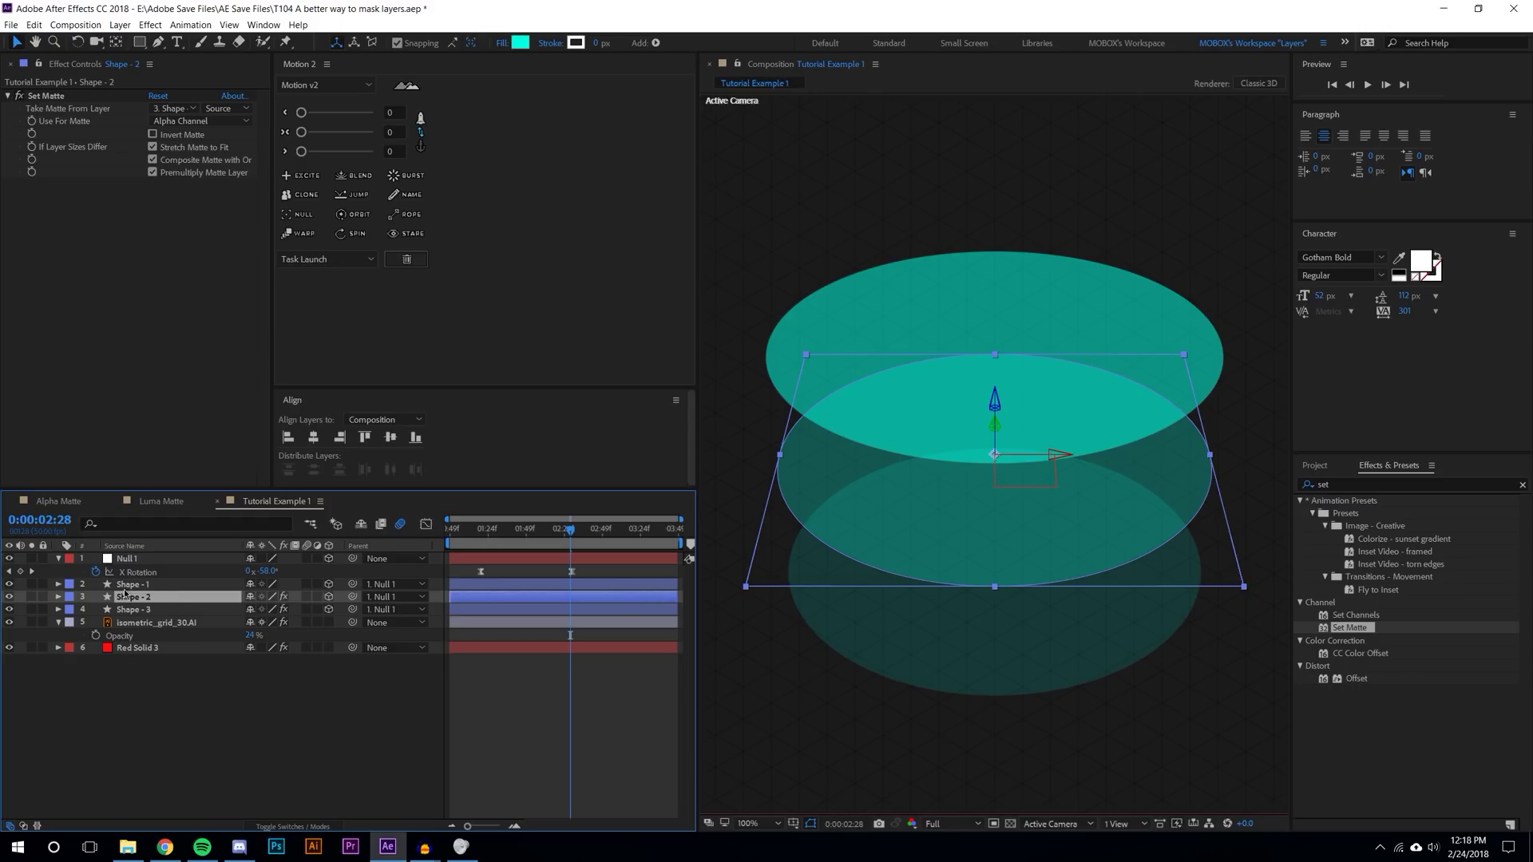
- Make Shape - 2 take an inverted matte from Shape - 1
left_click(172, 109)
left_click(212, 159)
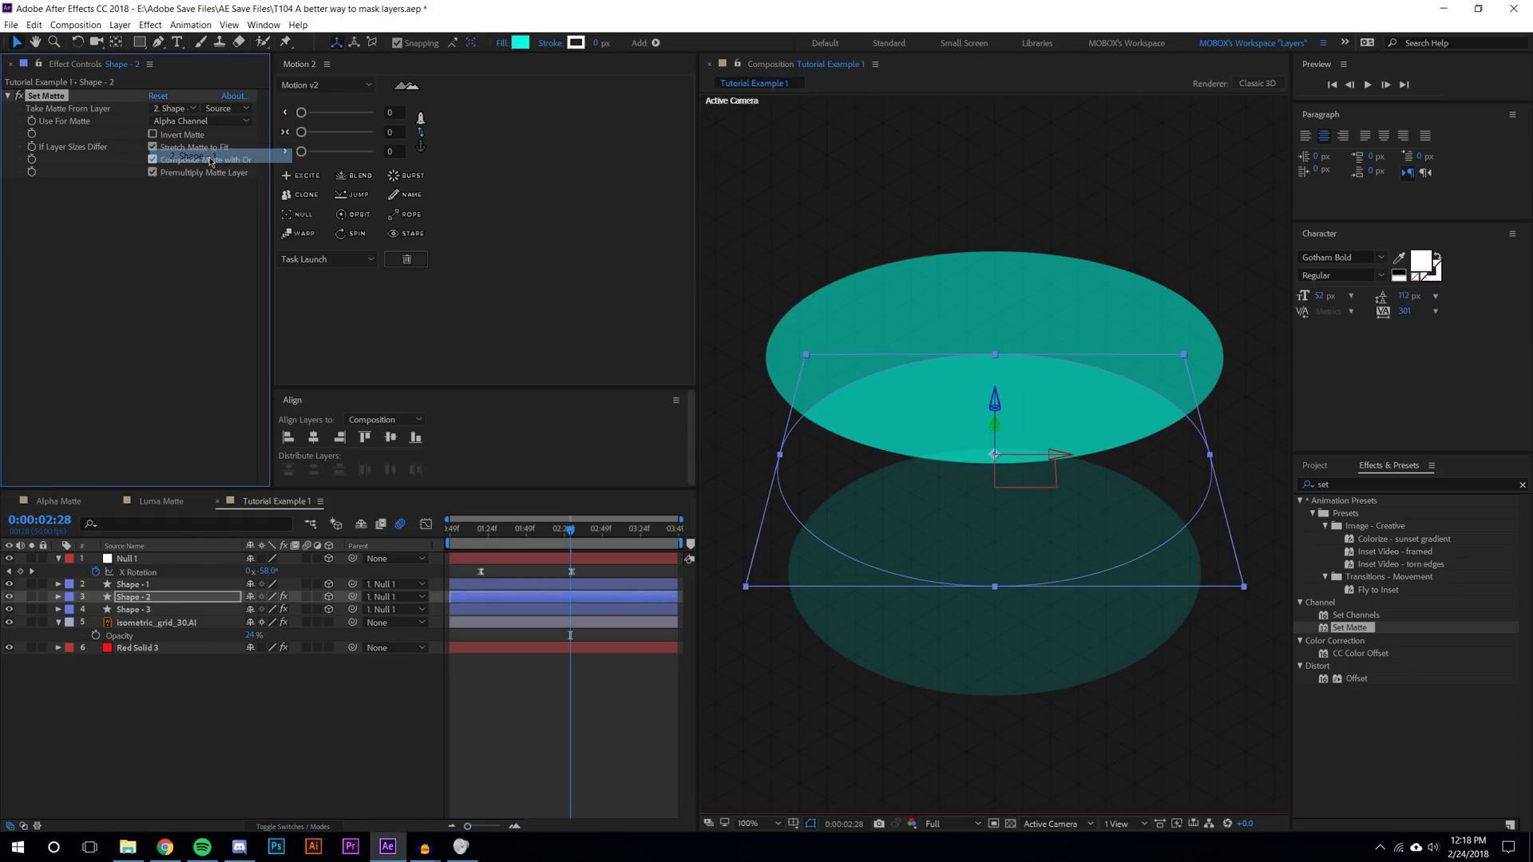
left_click(152, 134)
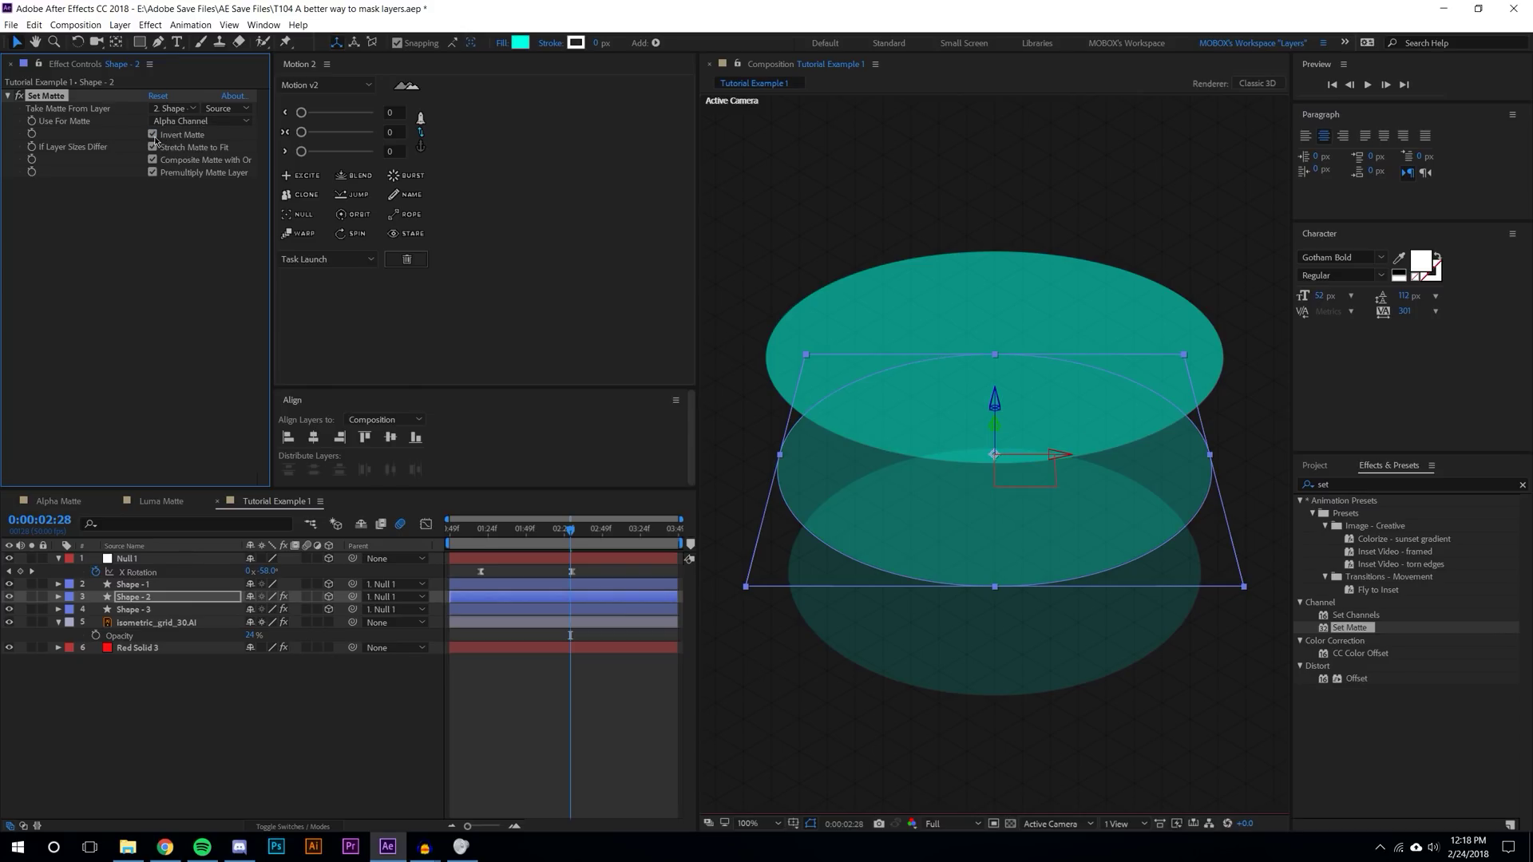
left_click(294, 673)
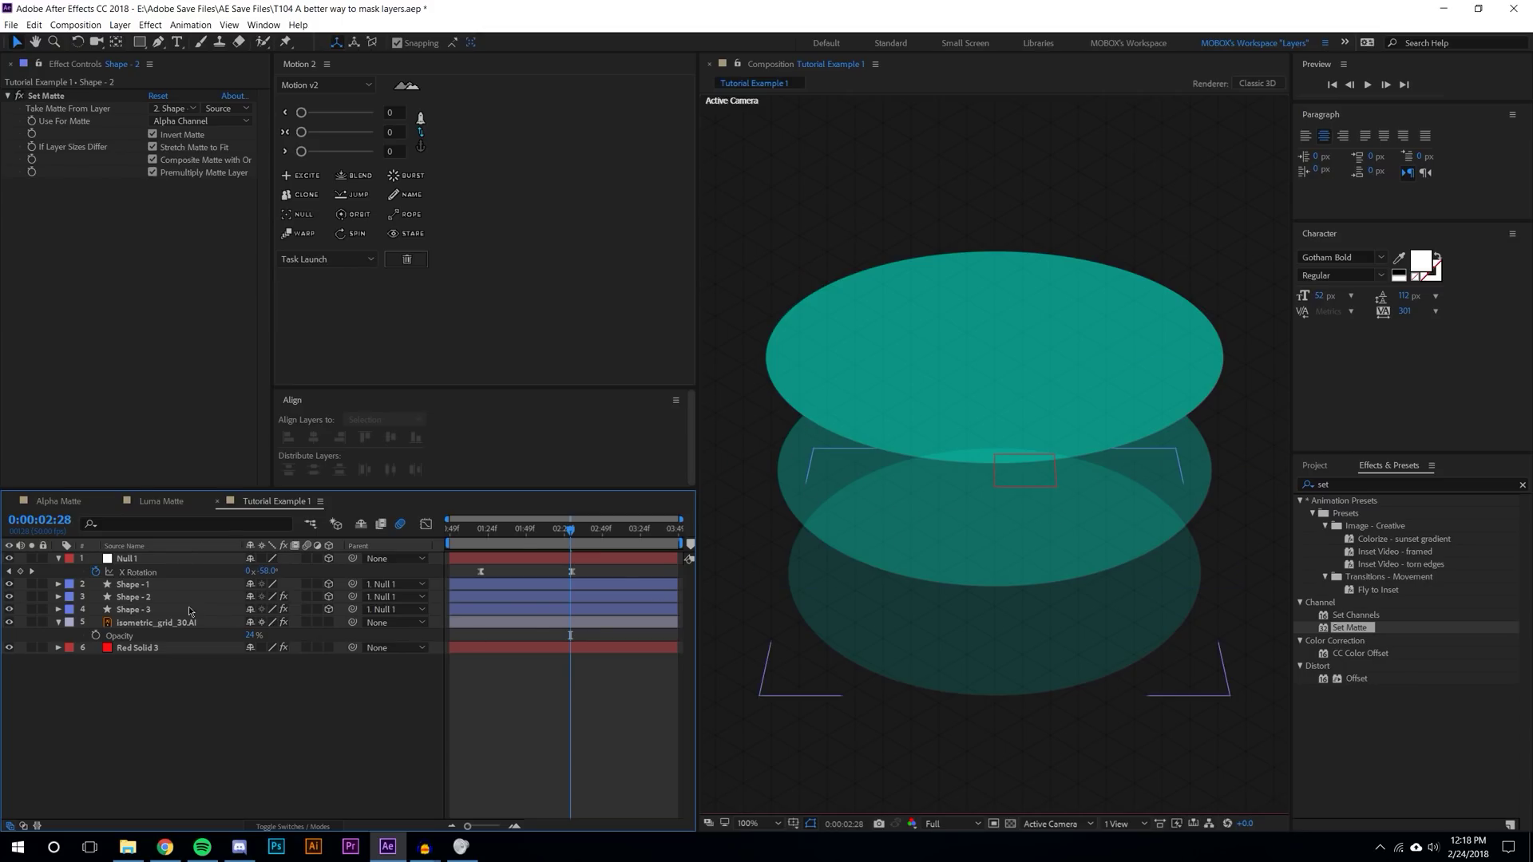
- Give Shape - 3 an inverted matte from Shape - 2 plus a second matte from Shape - 1
left_click(152, 610)
left_click(176, 112)
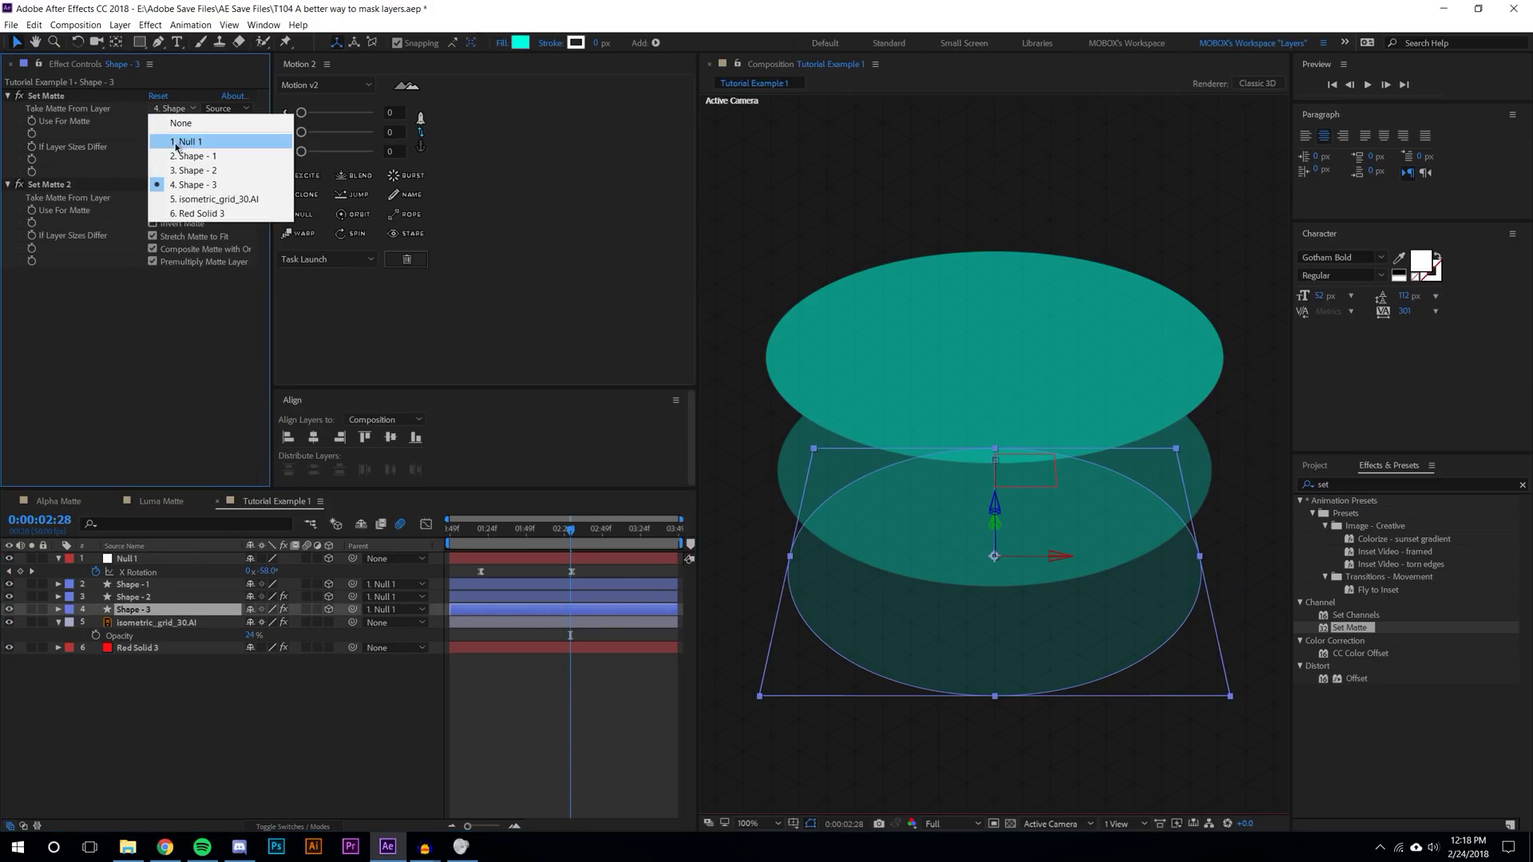
left_click(166, 168)
left_click(152, 134)
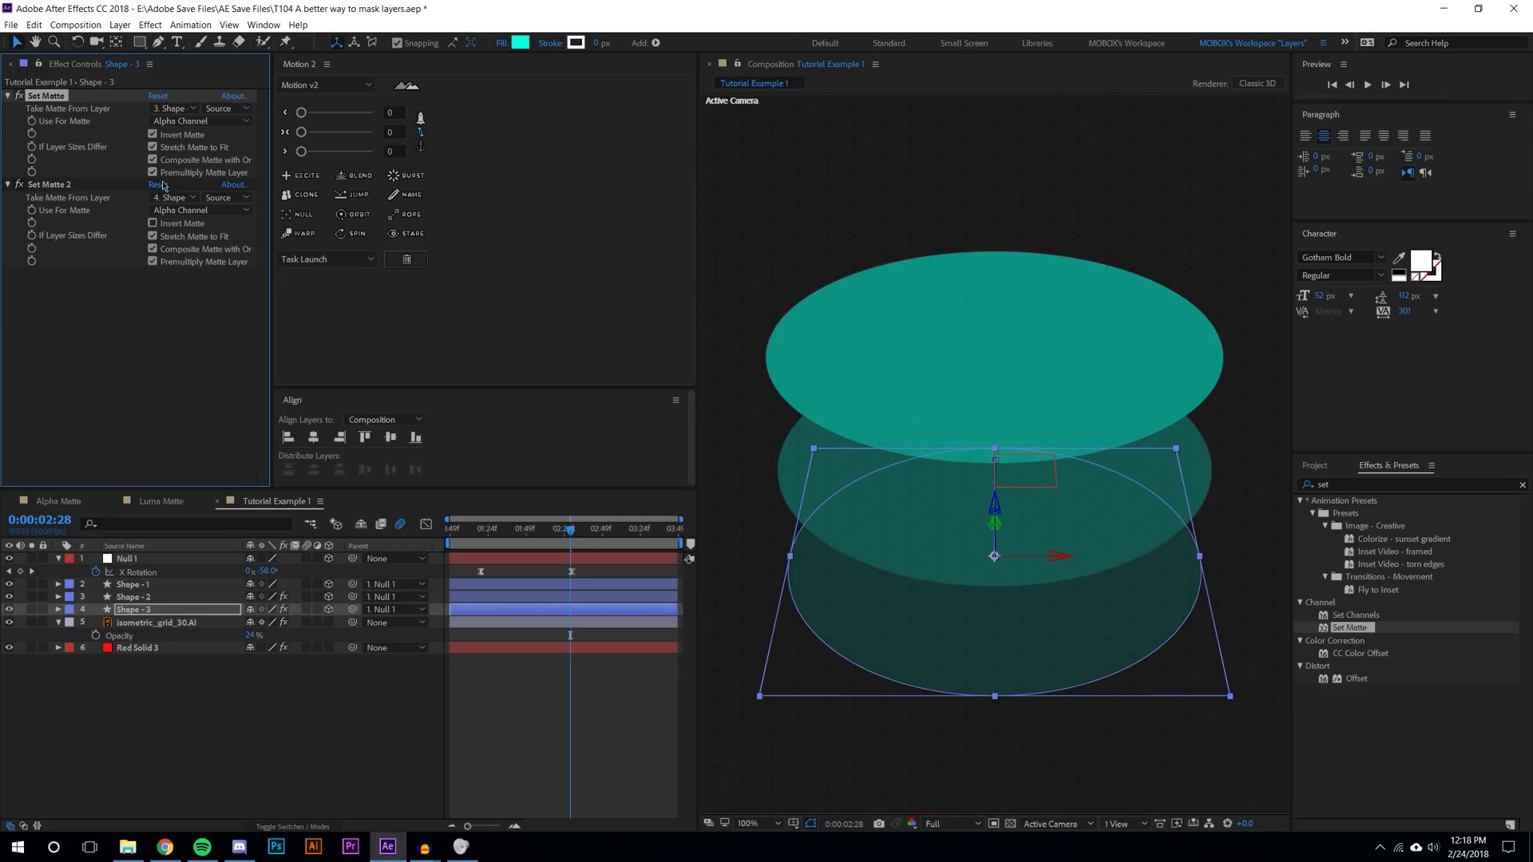
left_click(174, 197)
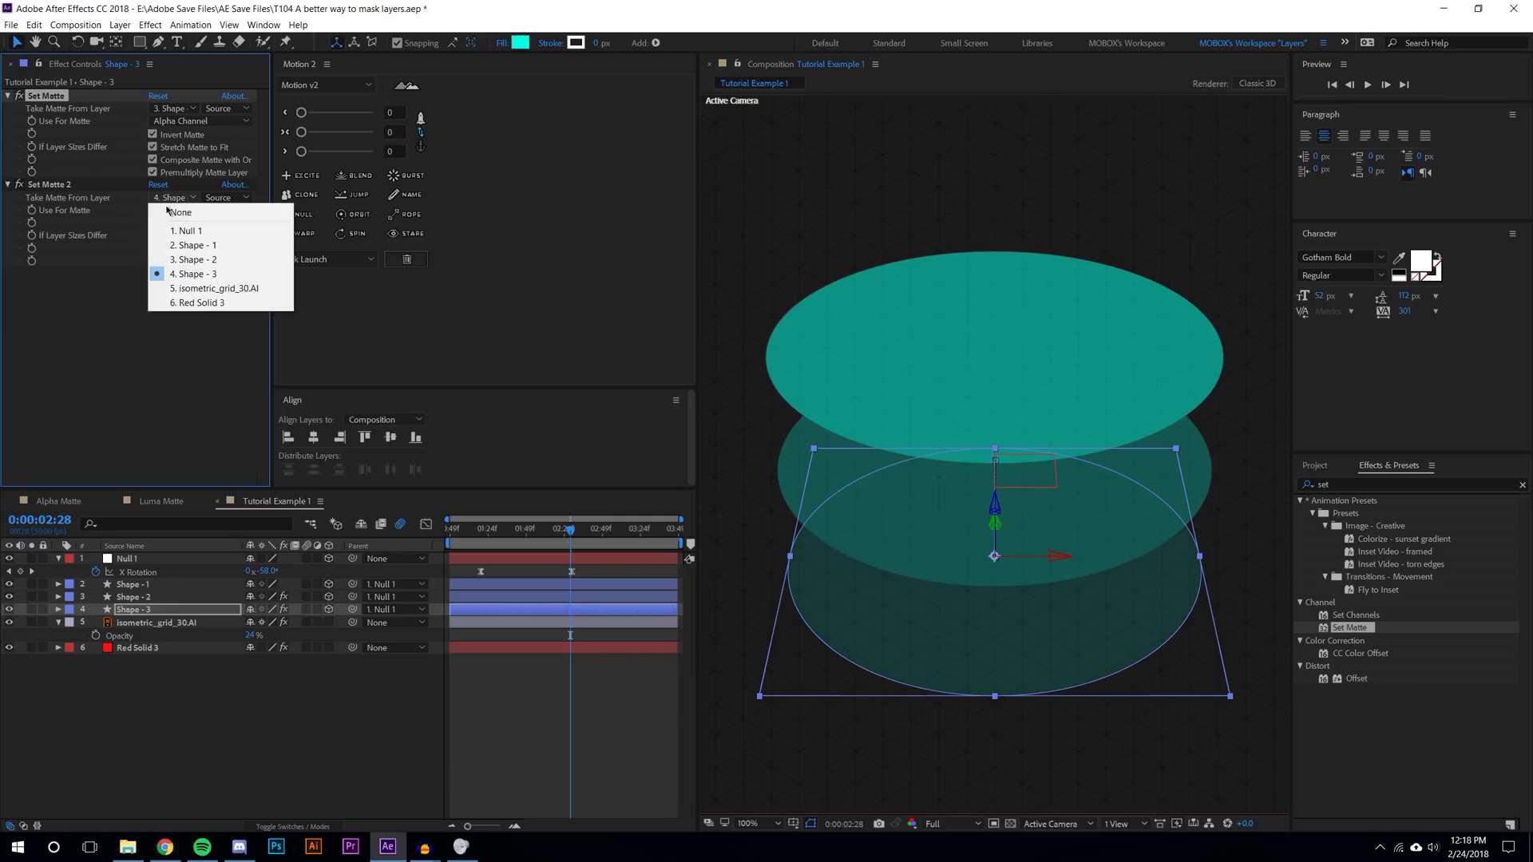
left_click(184, 245)
left_click(150, 686)
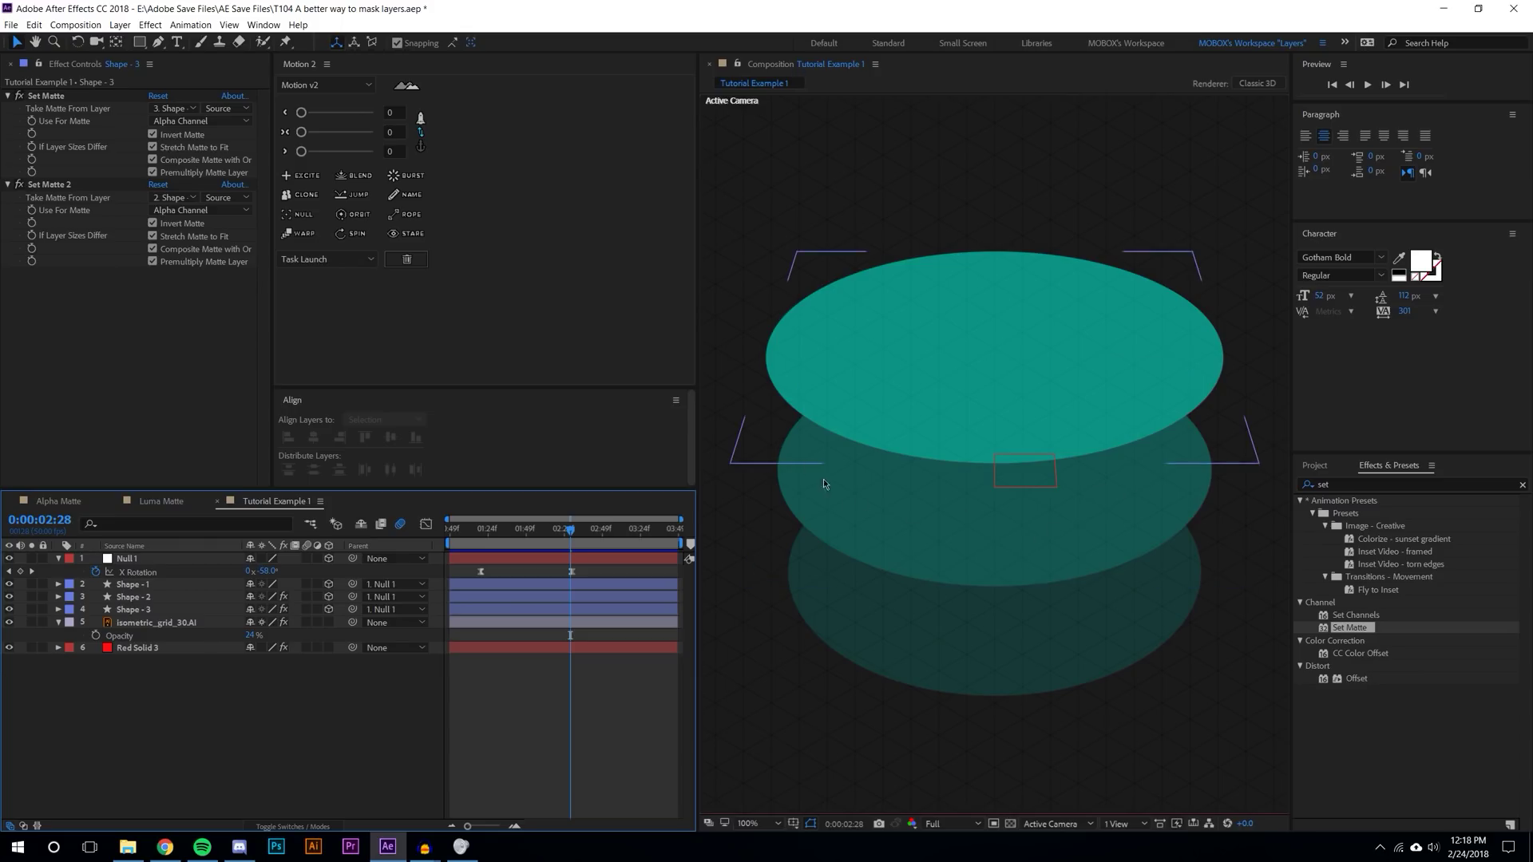
- Turn off Shape - 3's first Set Matte by setting its source layer to None
left_click(147, 611)
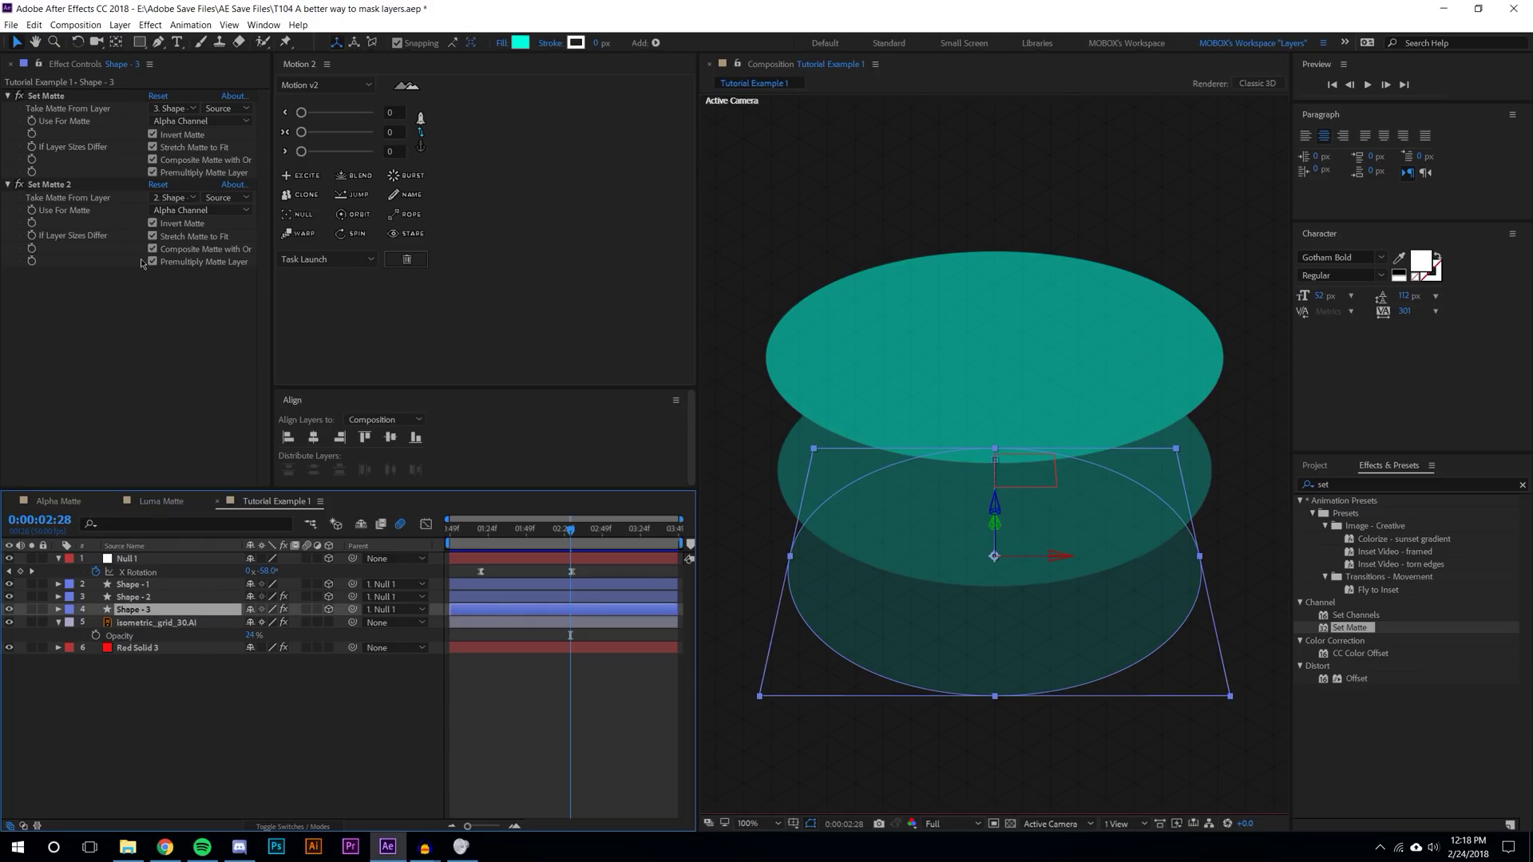
left_click(172, 108)
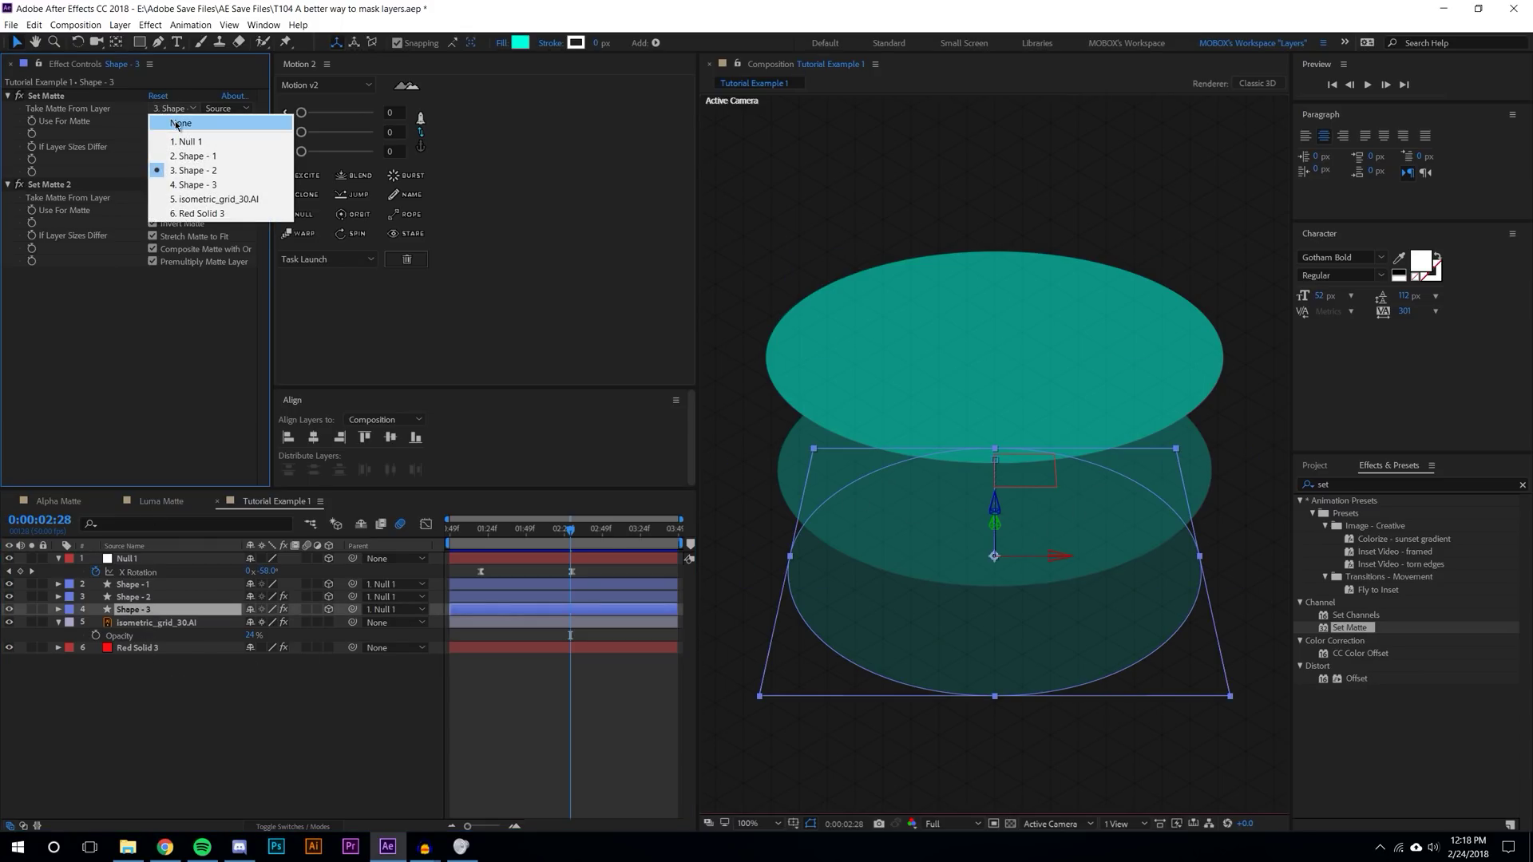
left_click(180, 123)
left_click(102, 667)
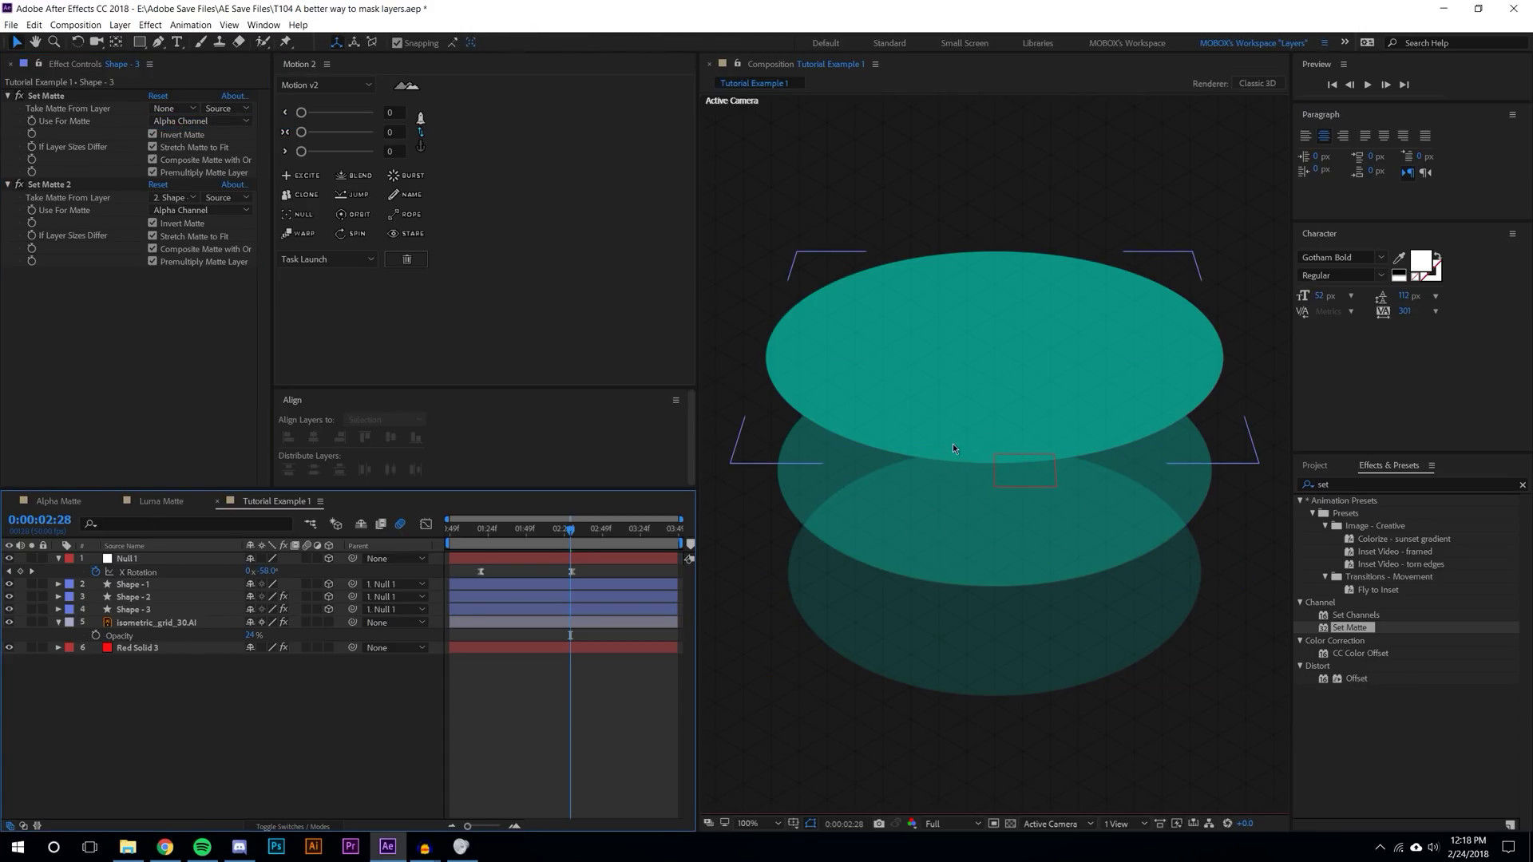
- Restore Shape - 3's first matte to Shape - 2 and set its second matte to None
left_click(174, 109)
left_click(175, 147)
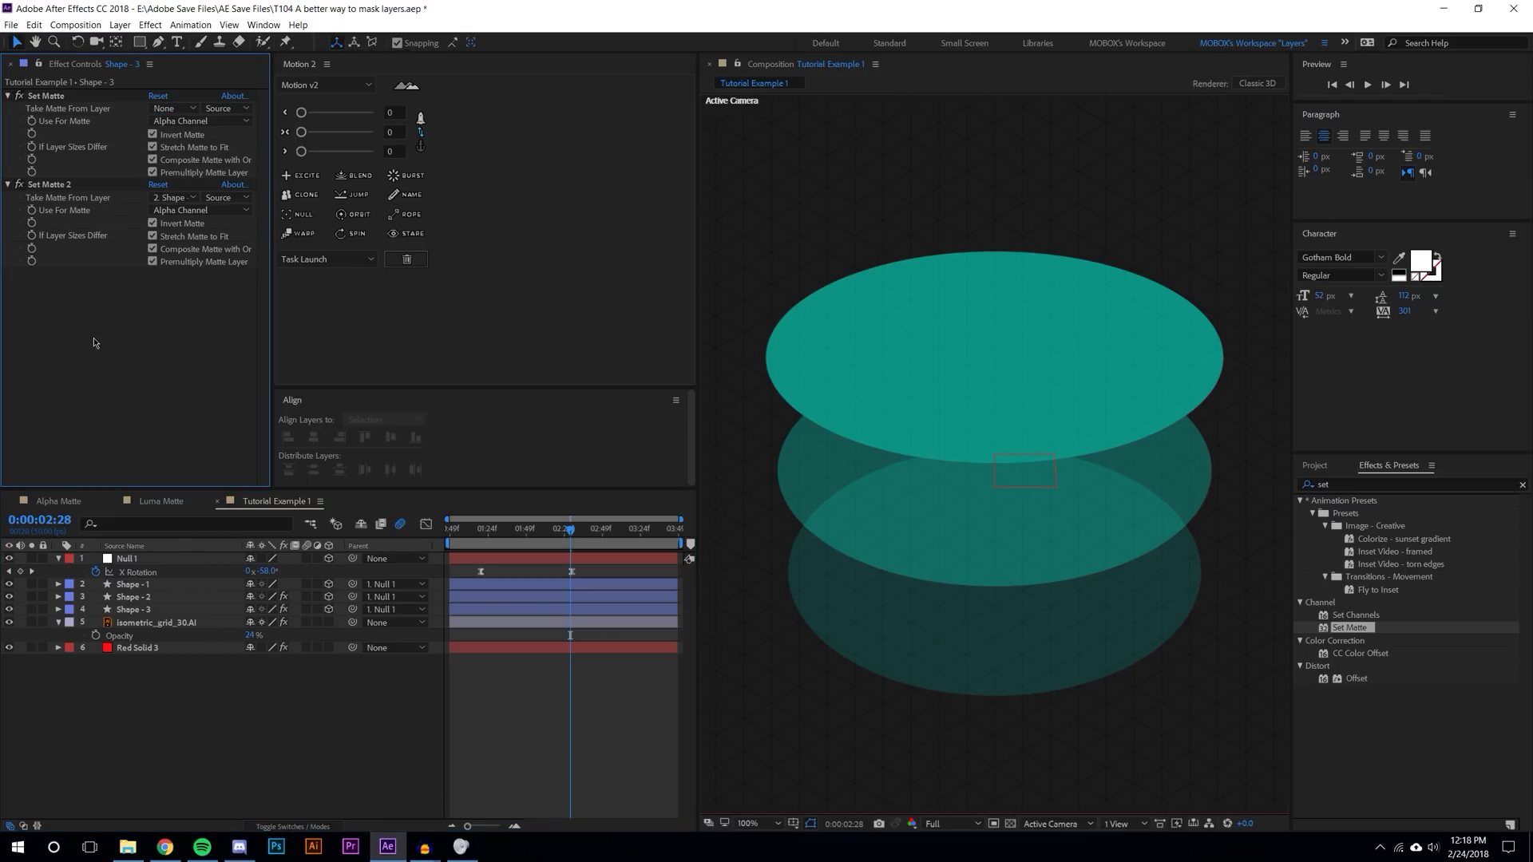
left_click(174, 197)
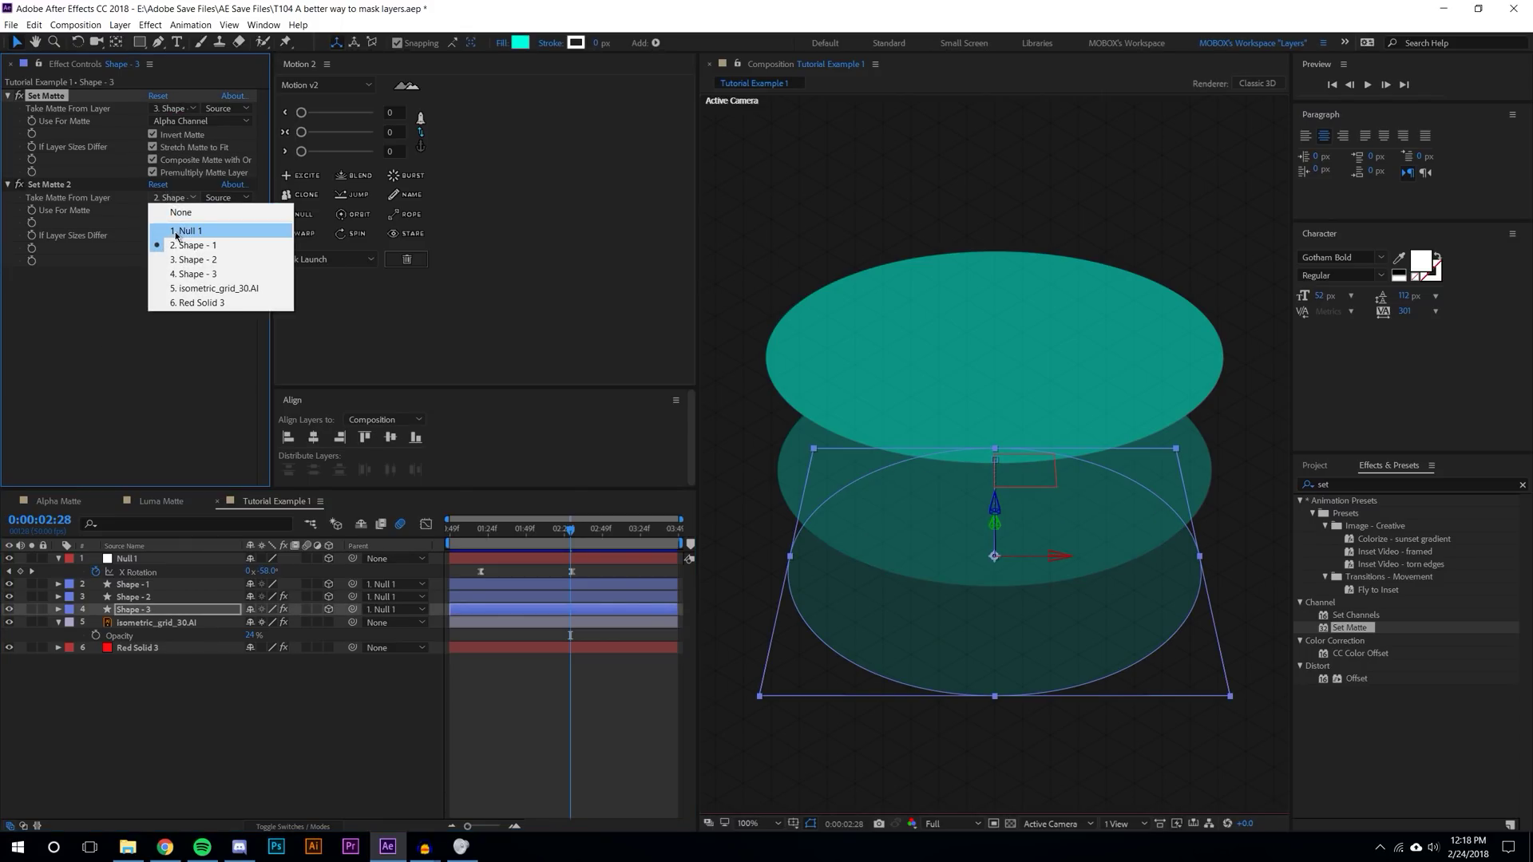
left_click(182, 215)
left_click(229, 750)
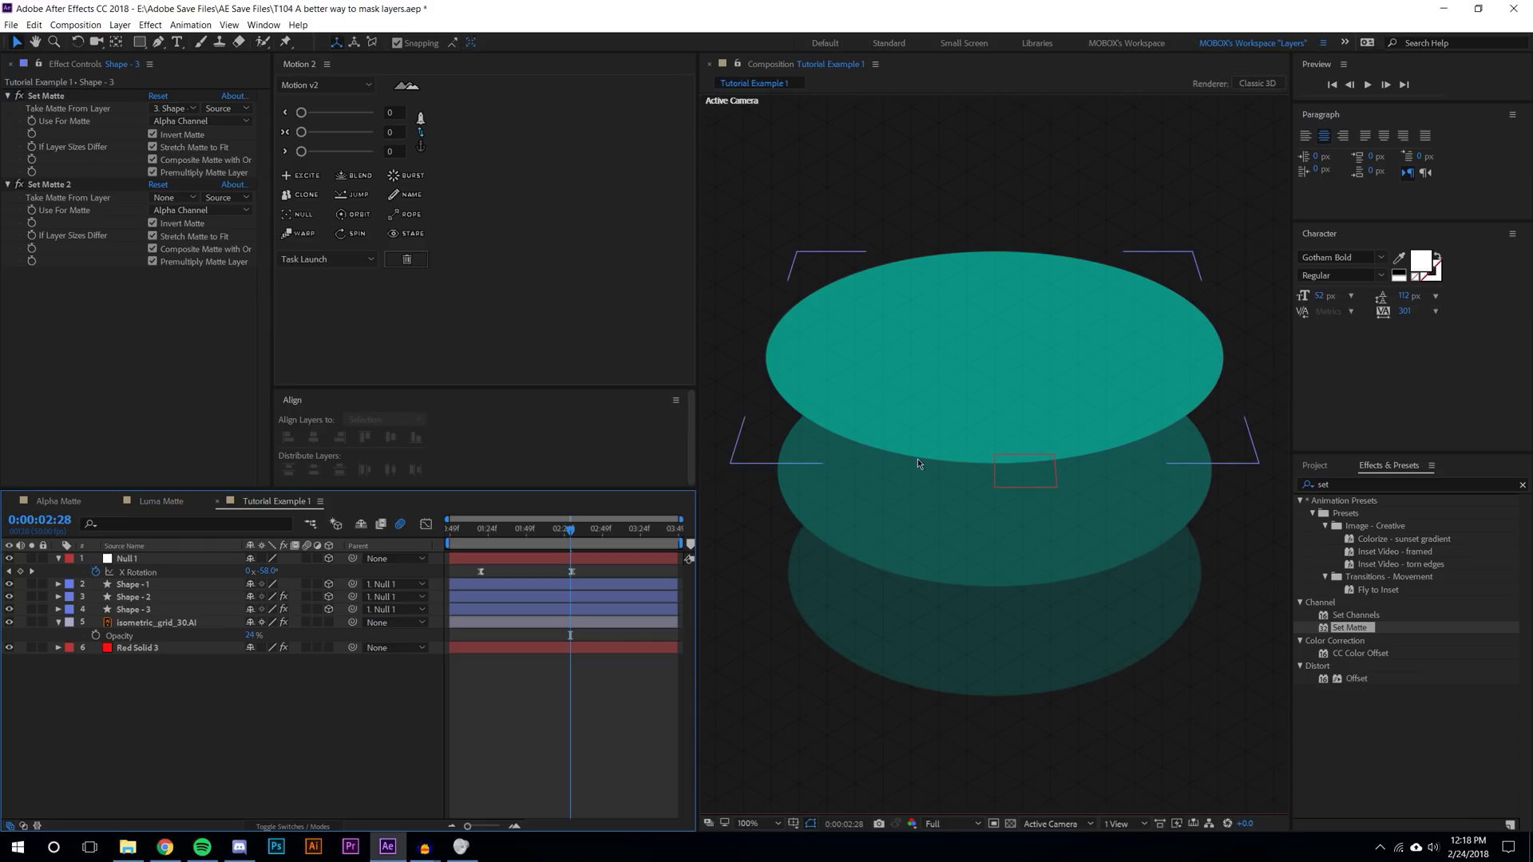
left_click(828, 496)
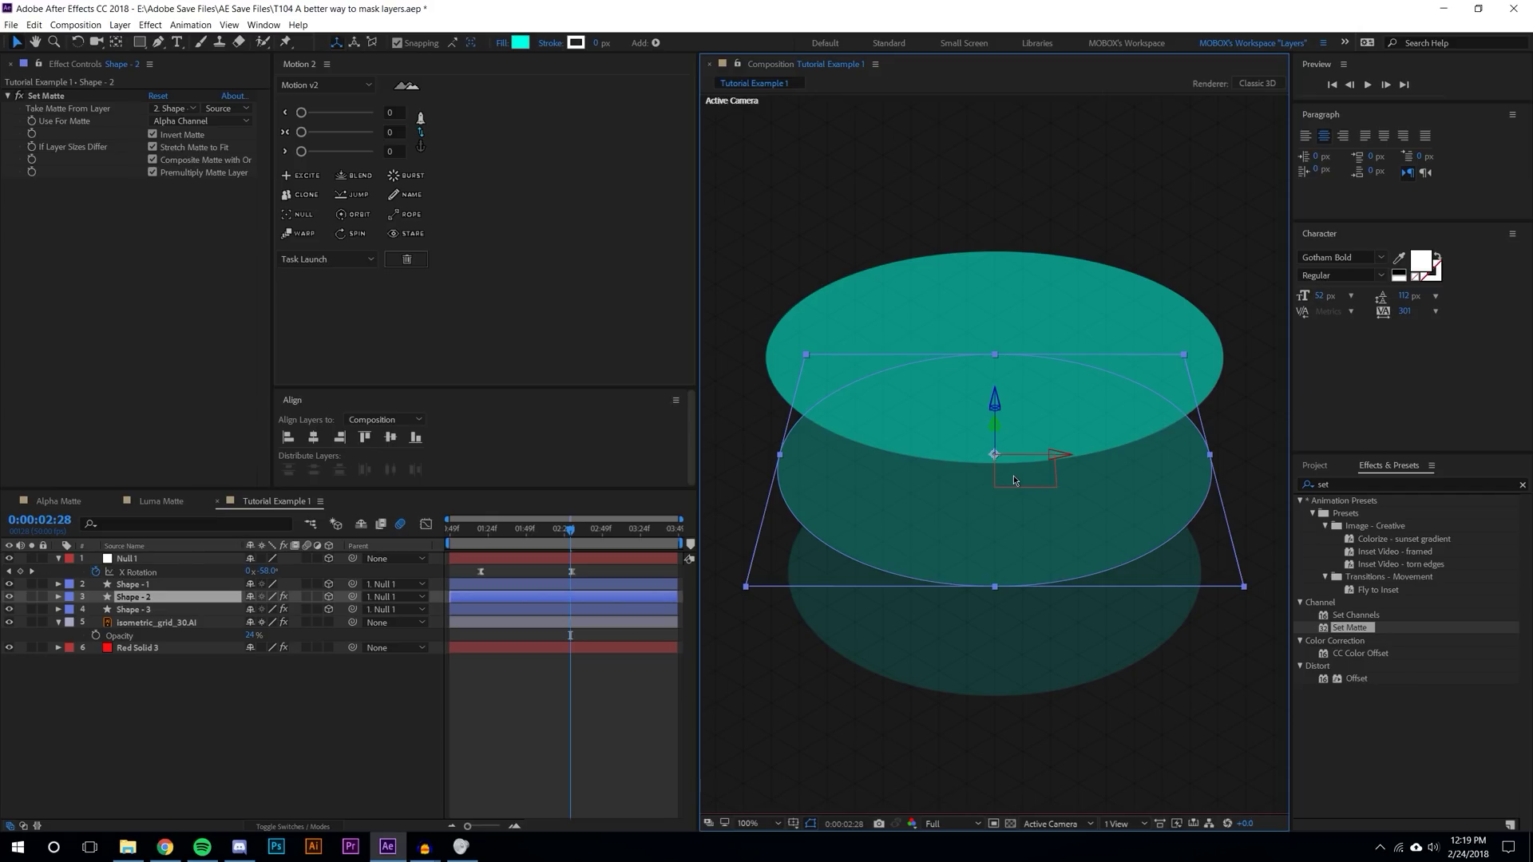
left_click(326, 754)
key("comma")
key("comma")
left_click_drag(572, 531, 457, 532)
key("period")
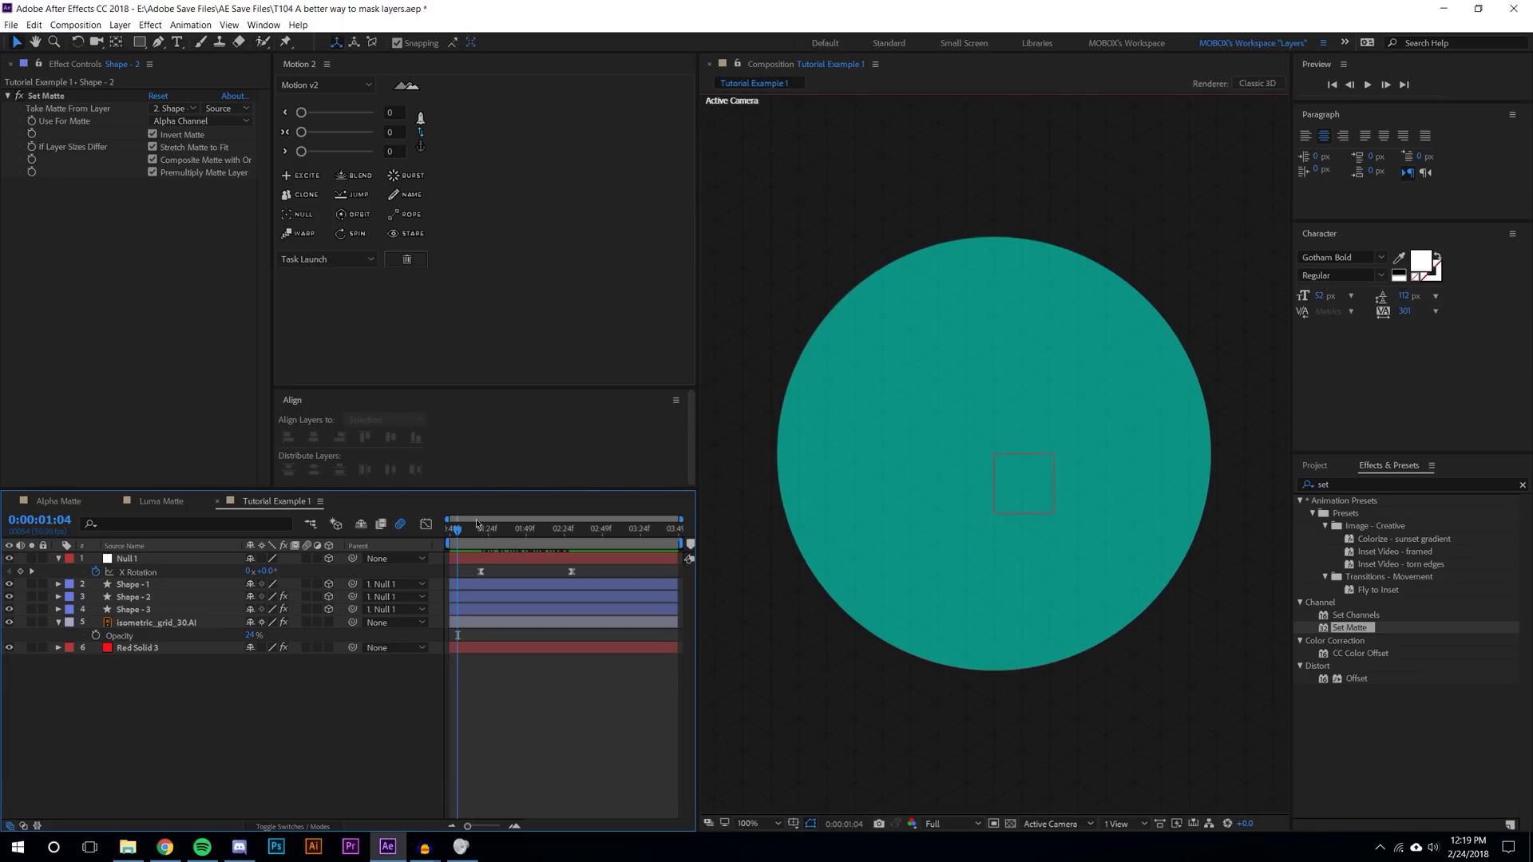
key("space")
key("comma")
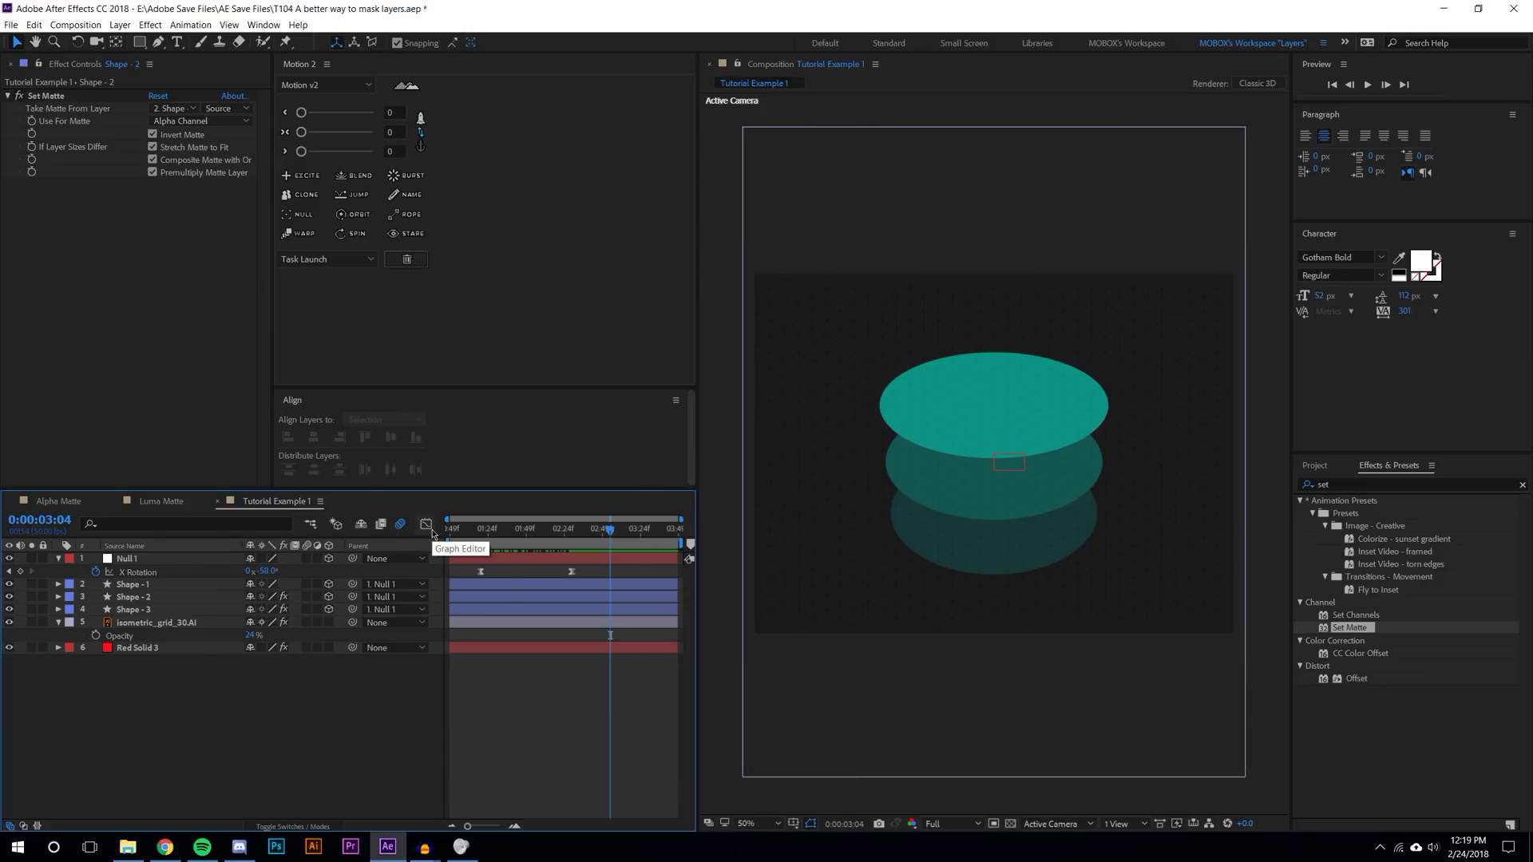
key("period")
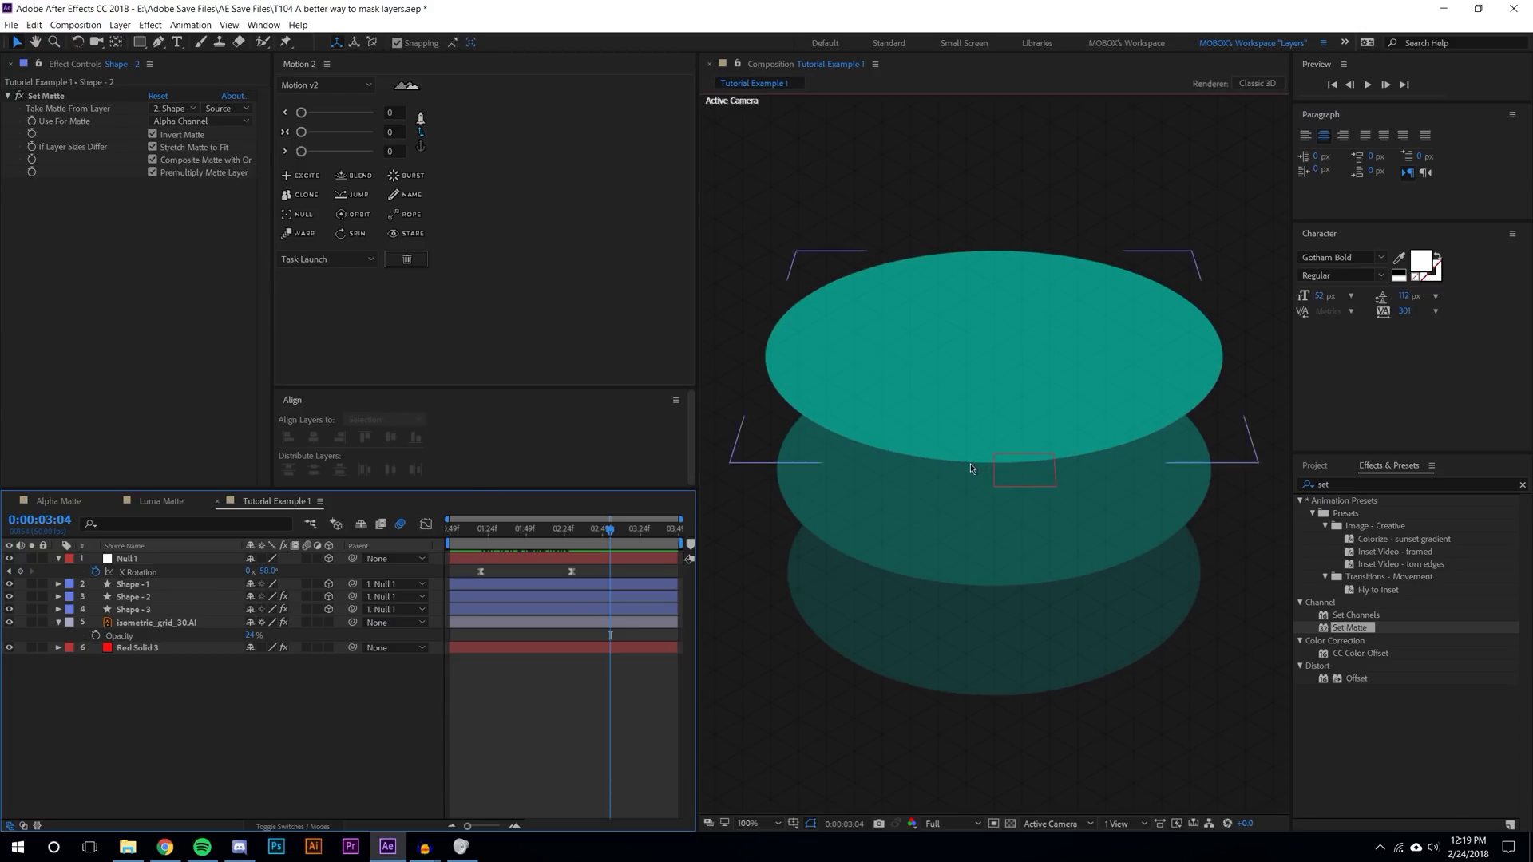
left_click(64, 25)
- Create Comp 1 with default settings and switch to MOBOX's Workspace
left_click(70, 40)
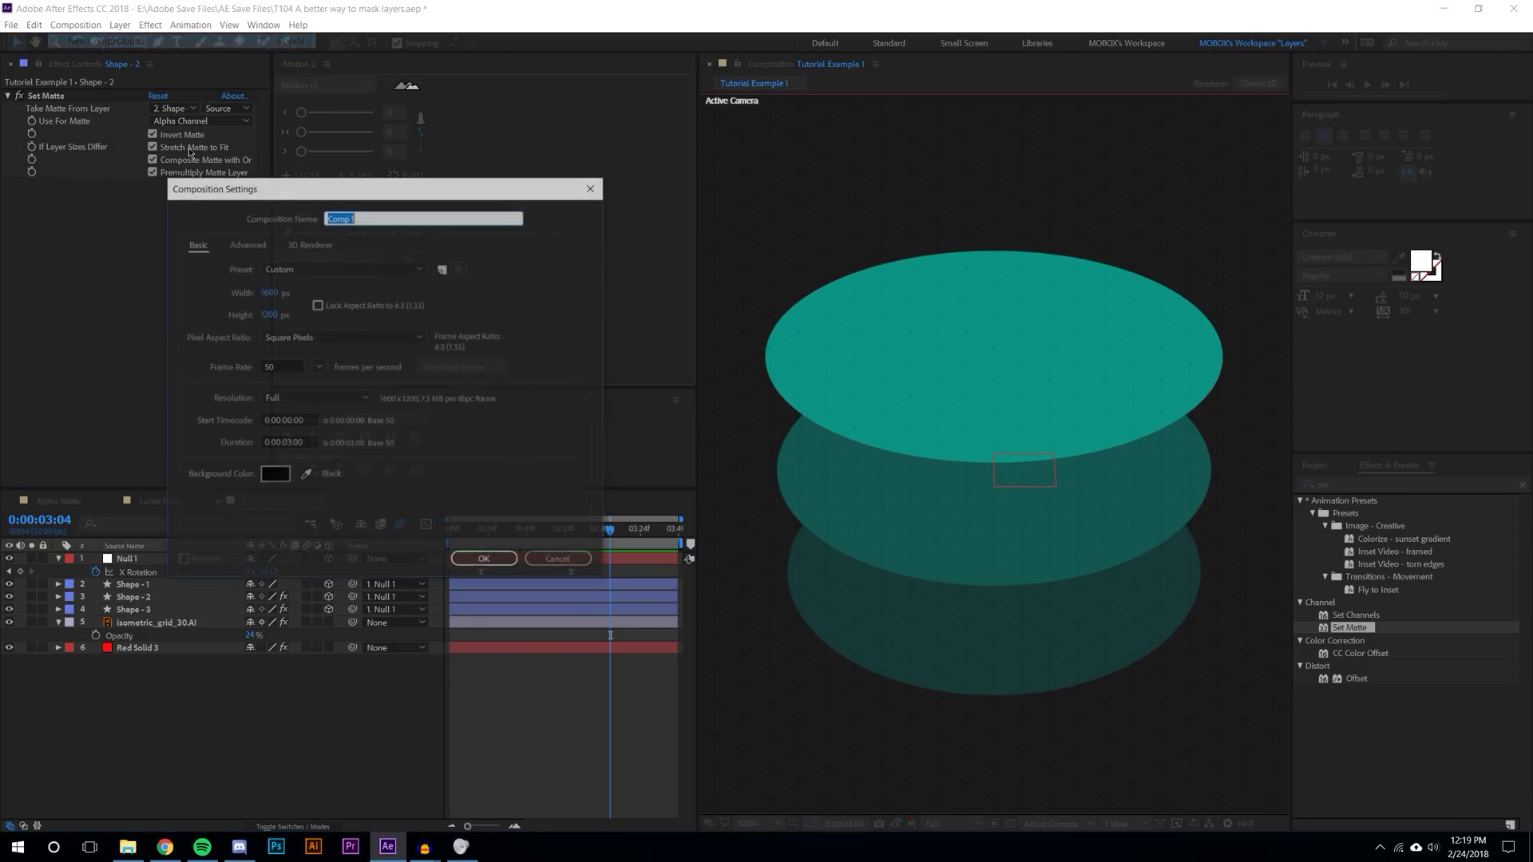
left_click(485, 561)
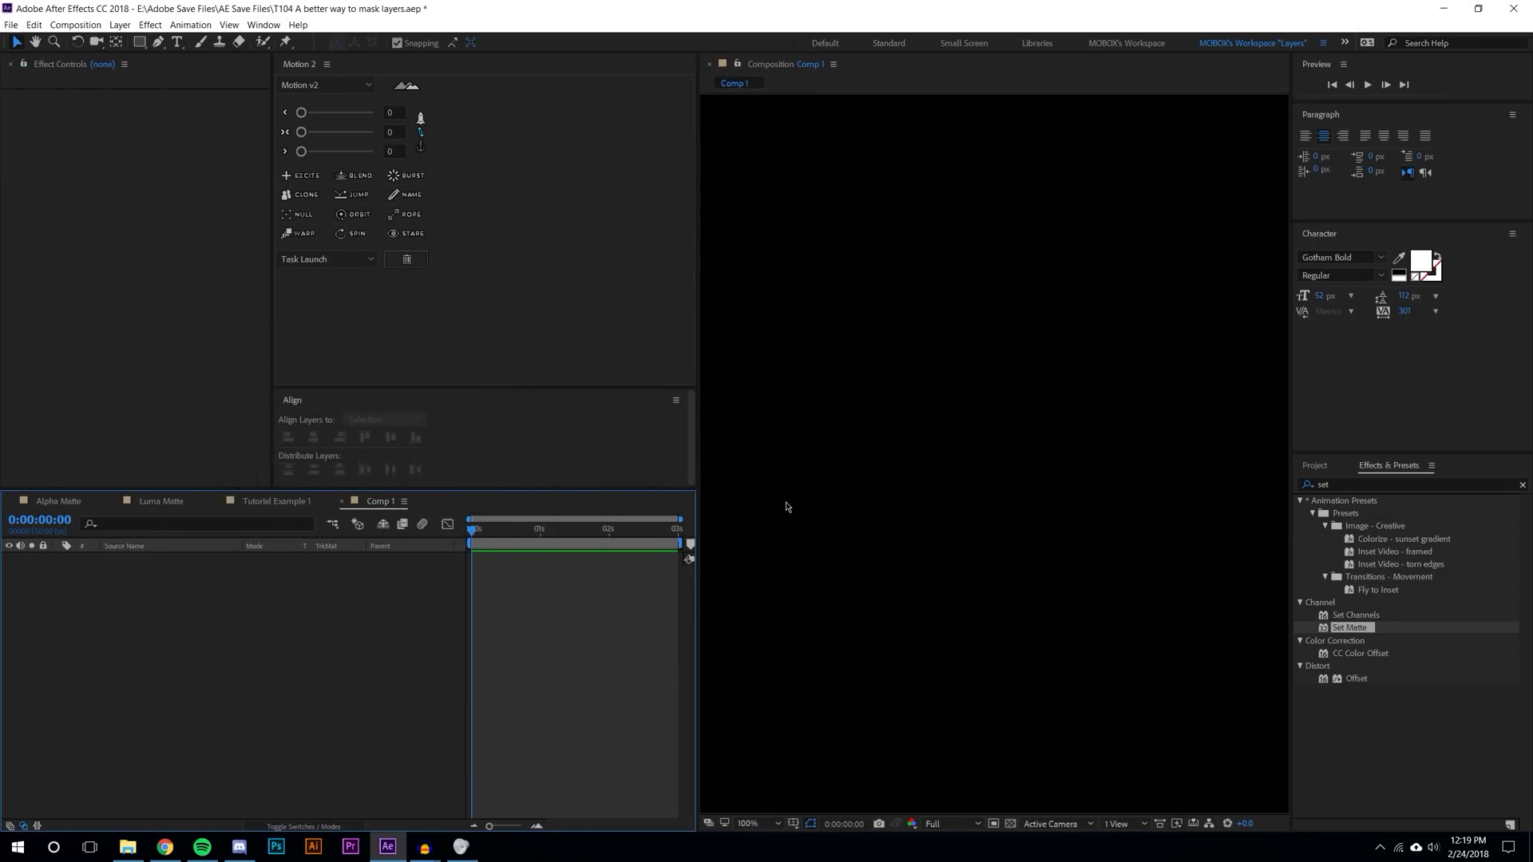
left_click(1315, 467)
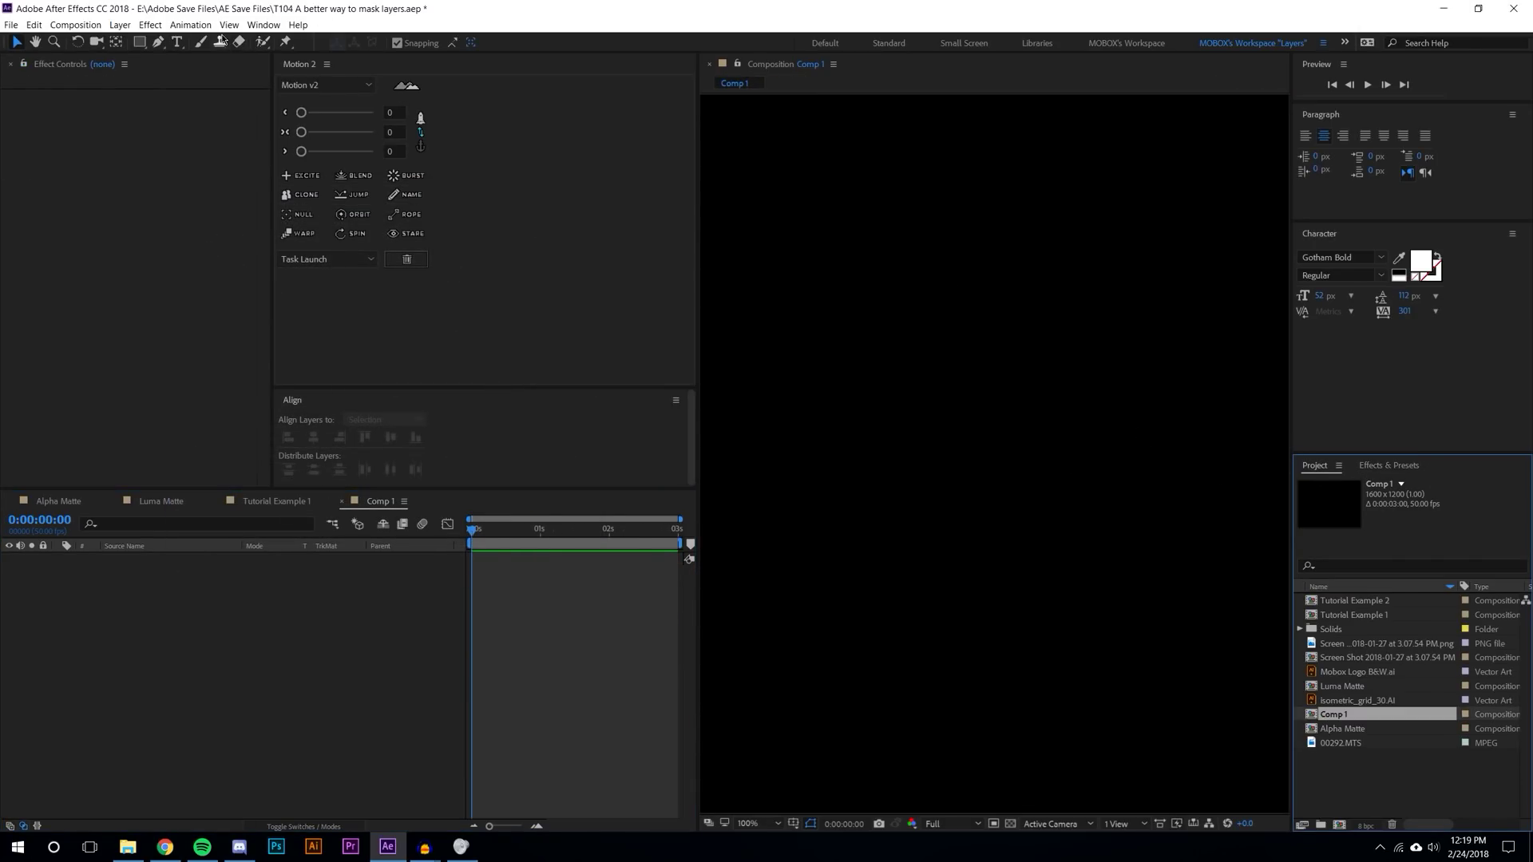
left_click(263, 25)
mouse_move(258, 45)
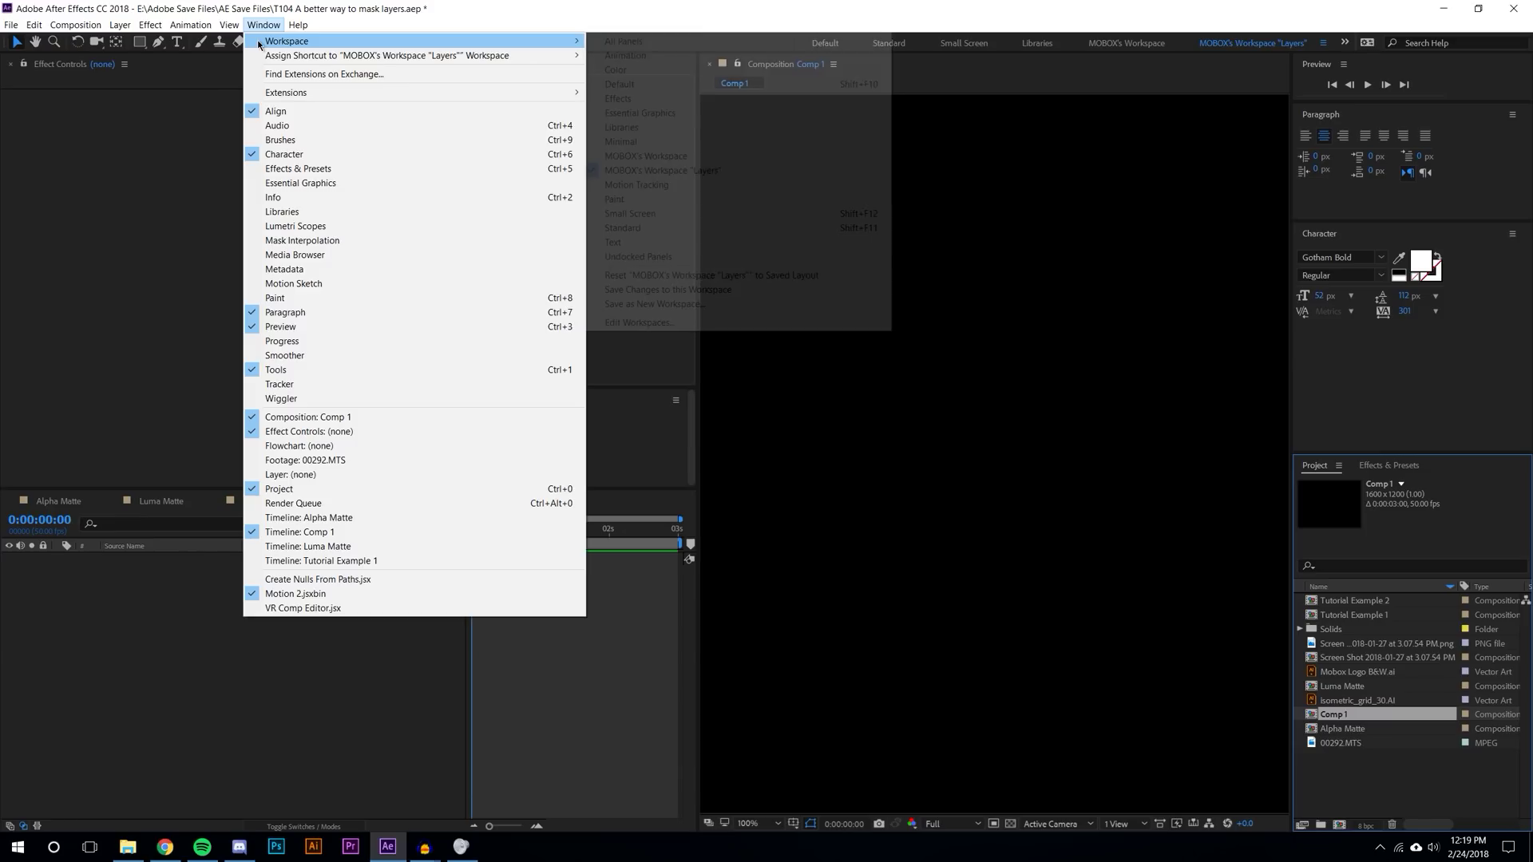
left_click(647, 155)
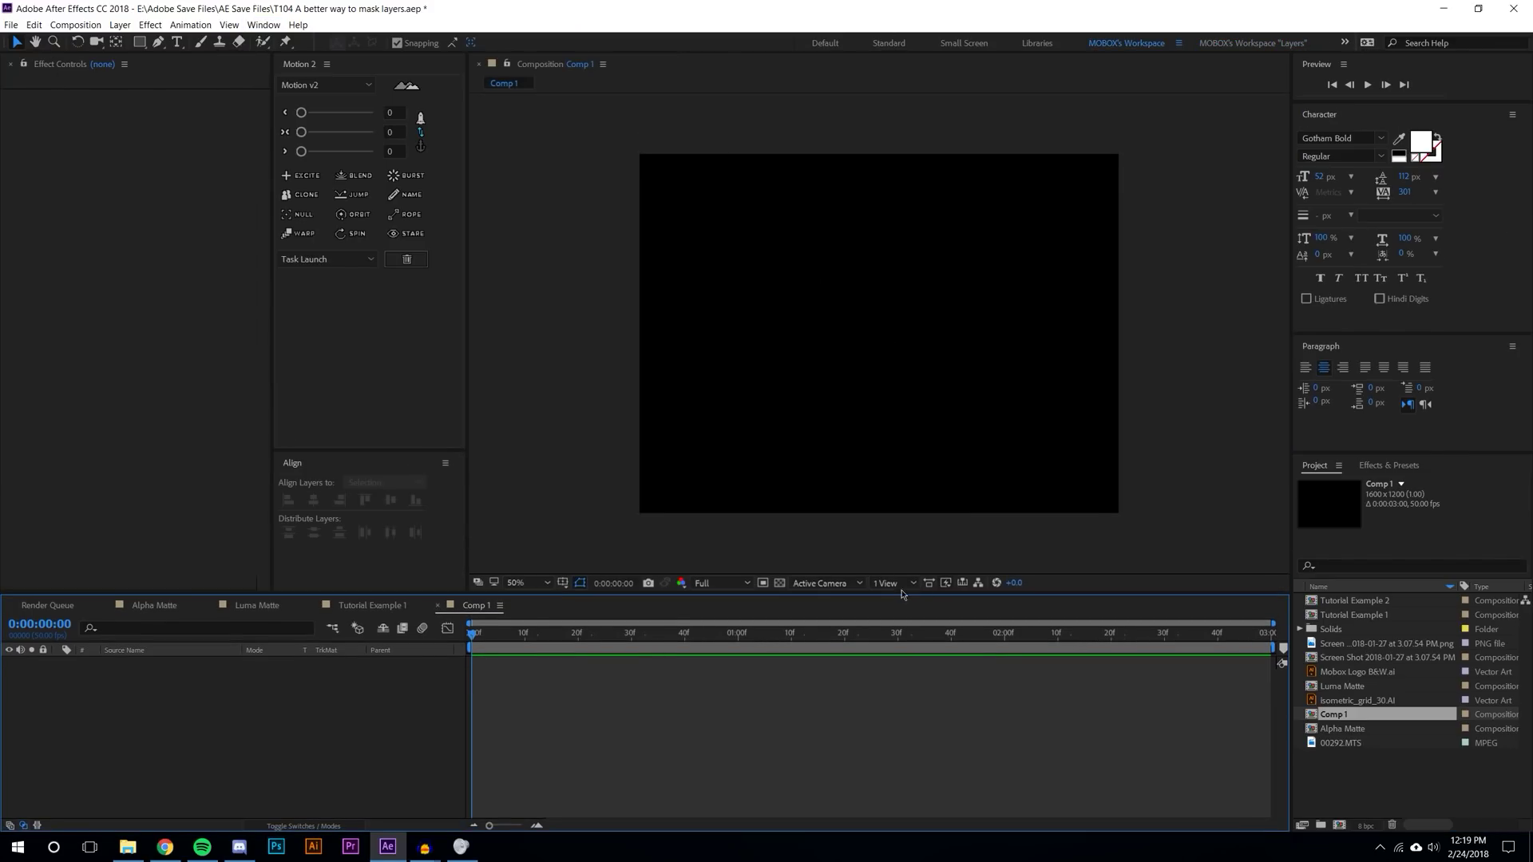
- Add a white FFFFFF solid and place Mobox Logo B&W.ai into Comp 1
left_click(120, 25)
mouse_move(126, 43)
left_click(391, 56)
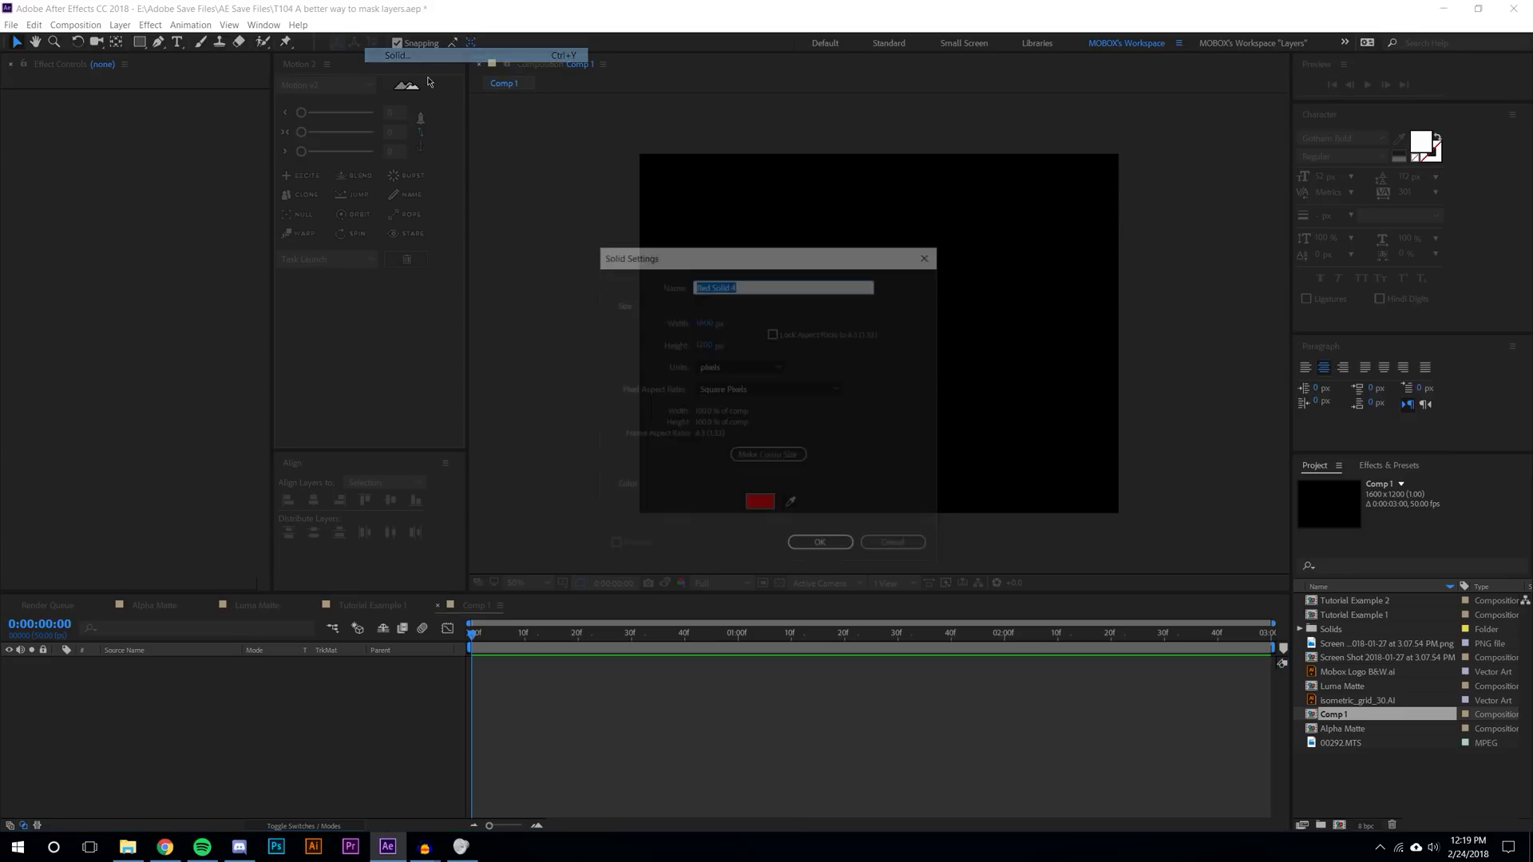
left_click(759, 504)
type("ffffff")
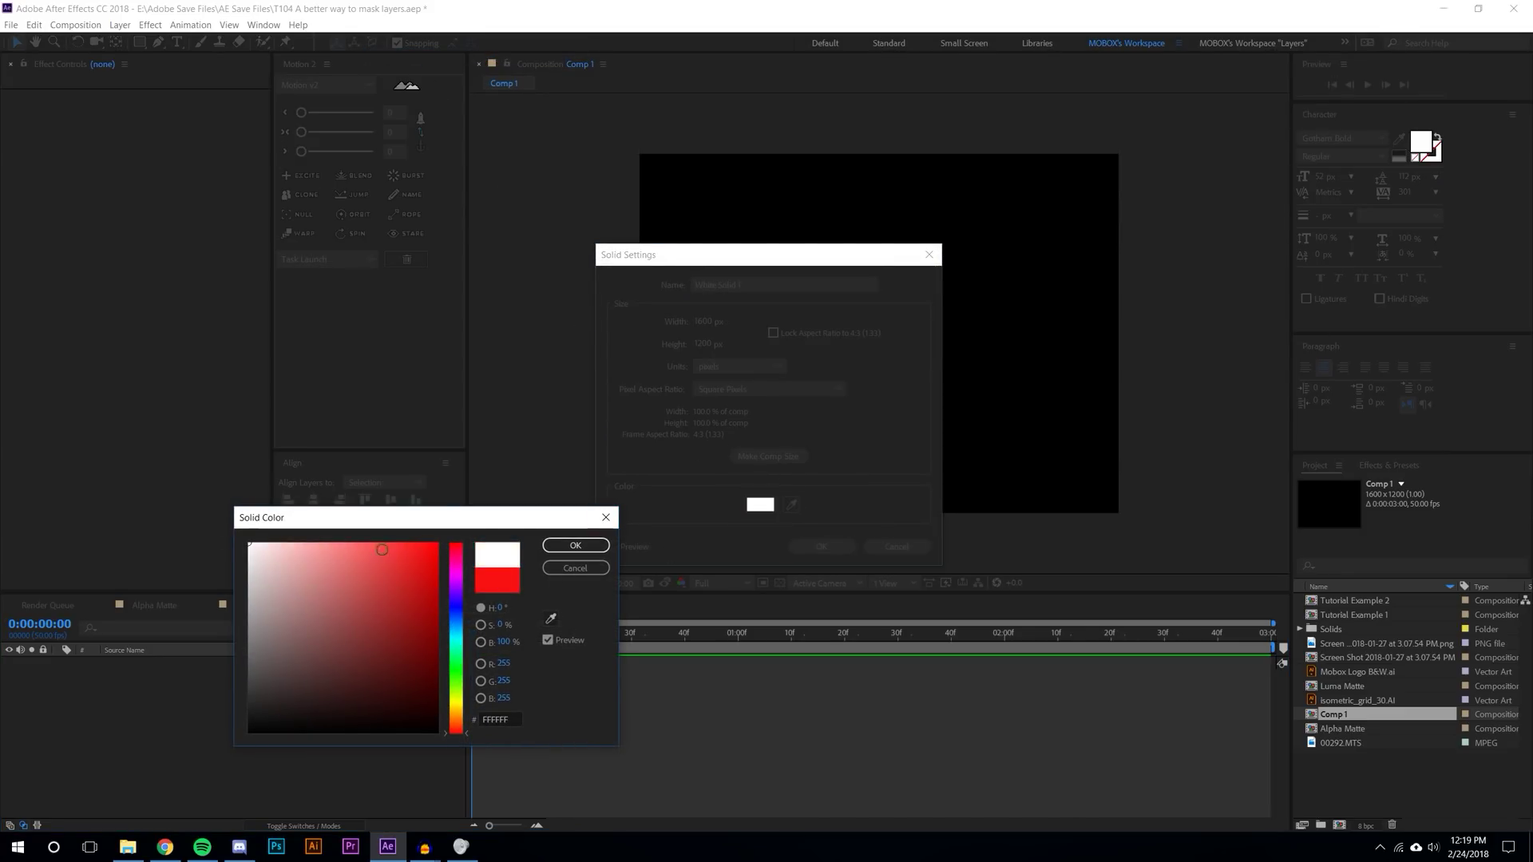
key("Return")
left_click(821, 546)
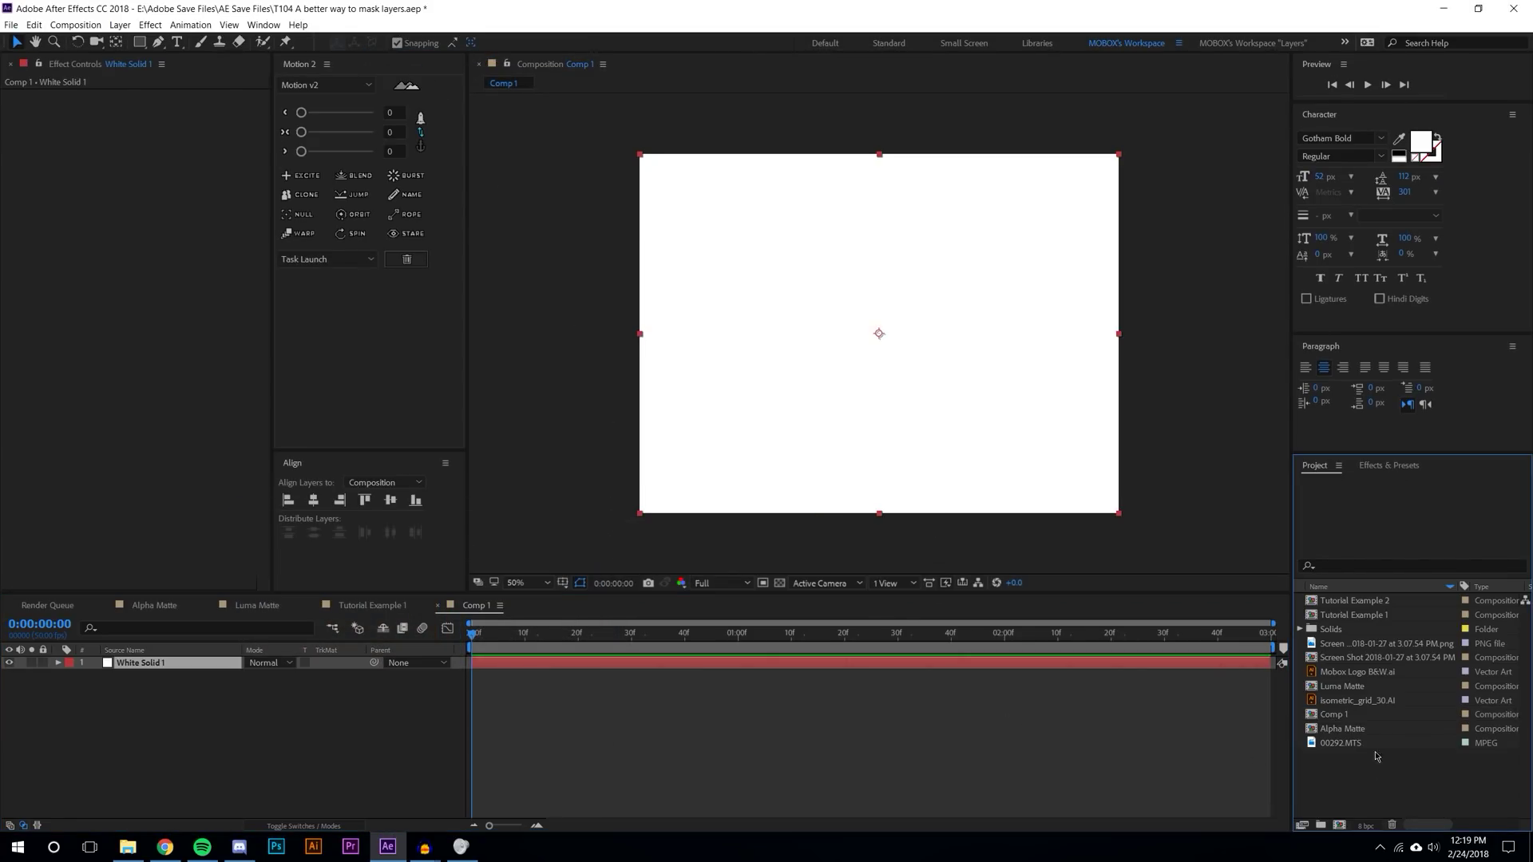
left_click_drag(1363, 678, 882, 335)
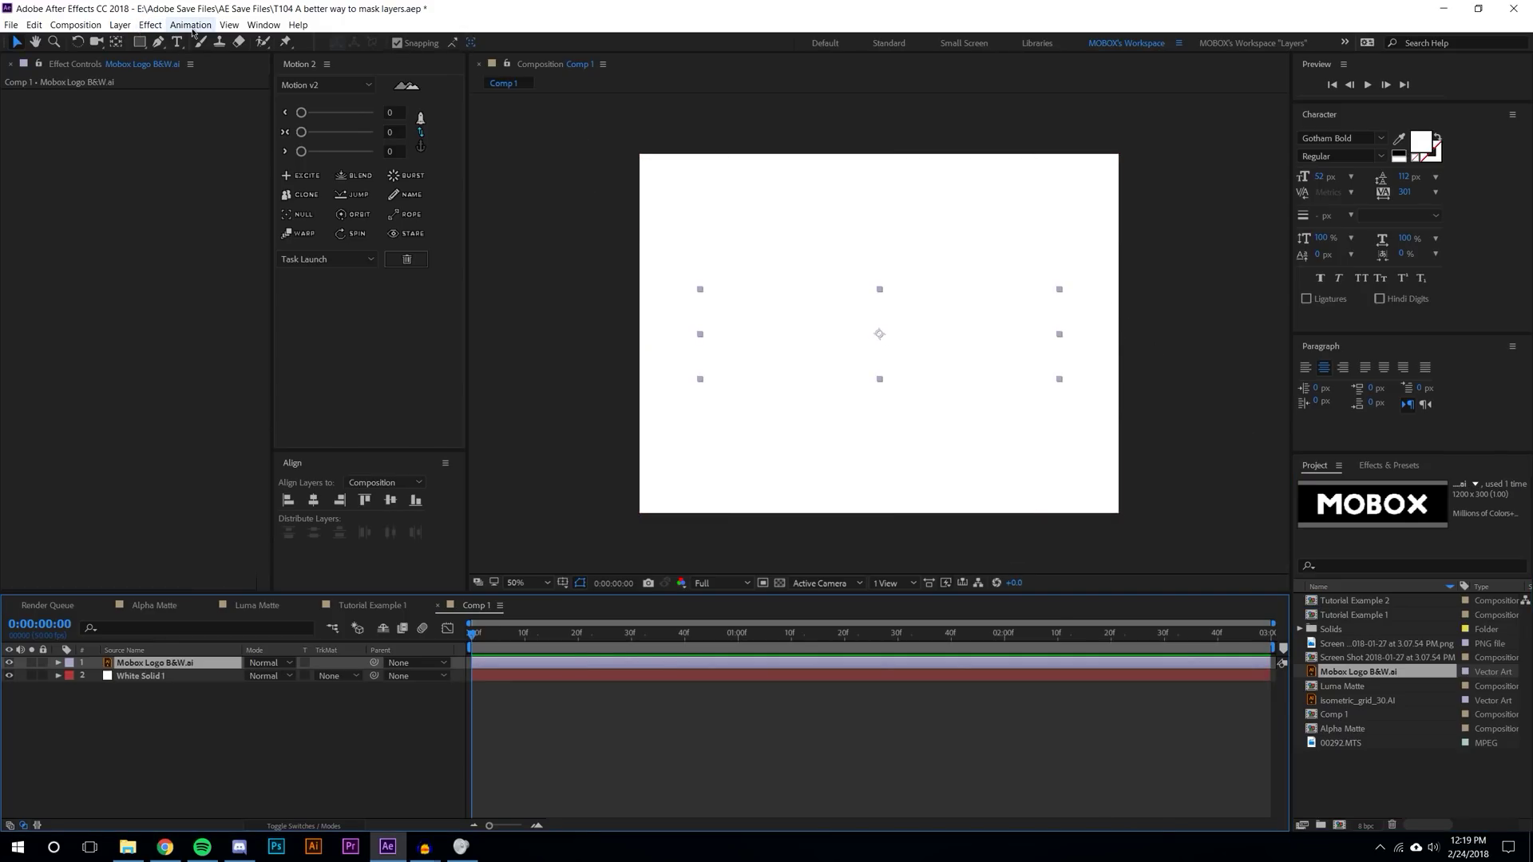
- Apply a Fill effect to the logo with red colour F32B2B
left_click(160, 28)
mouse_move(239, 203)
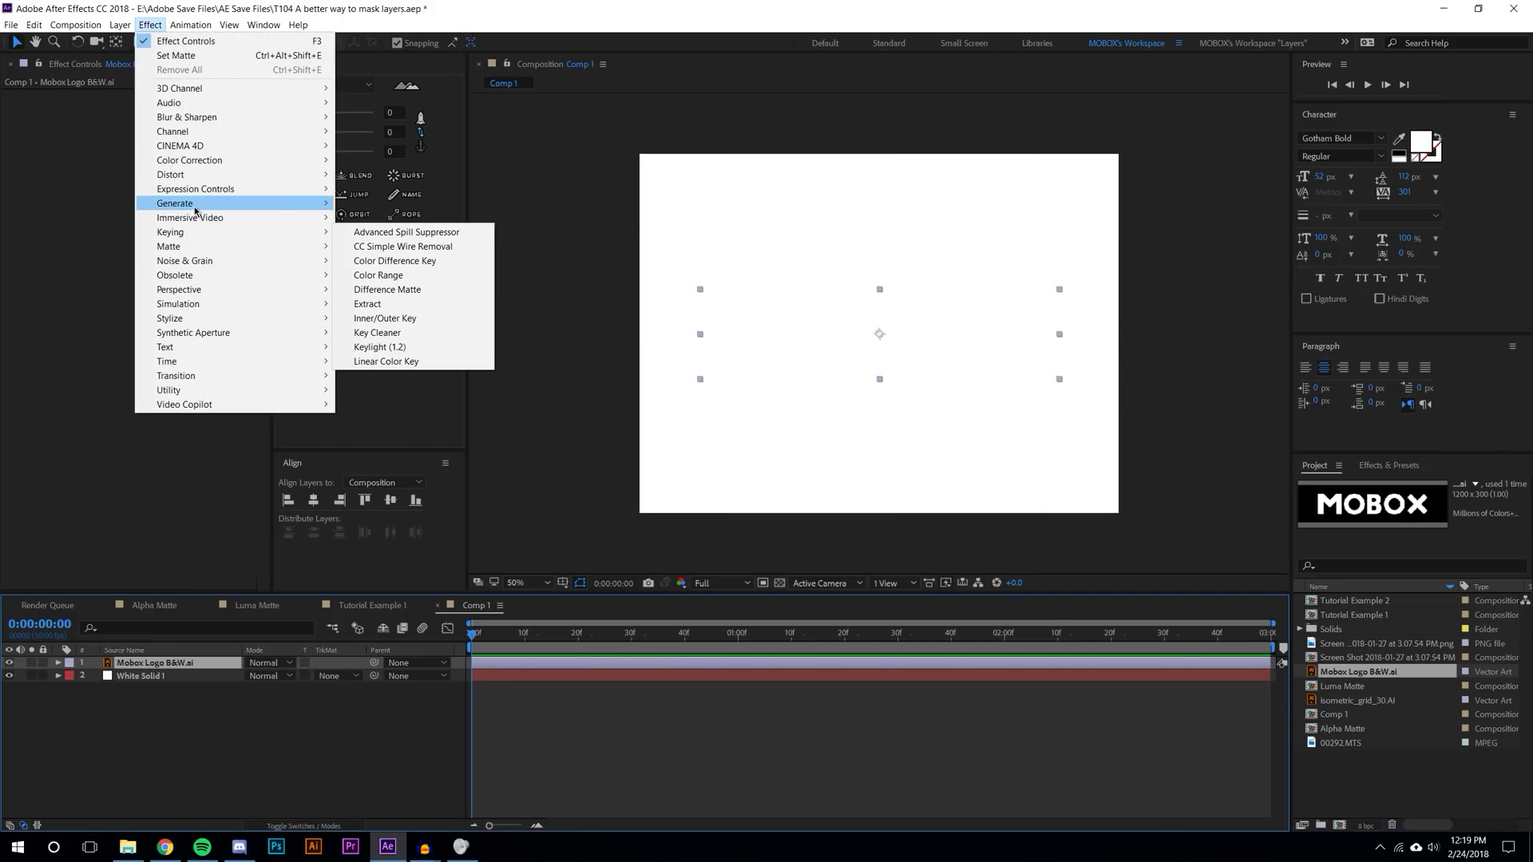
left_click(369, 418)
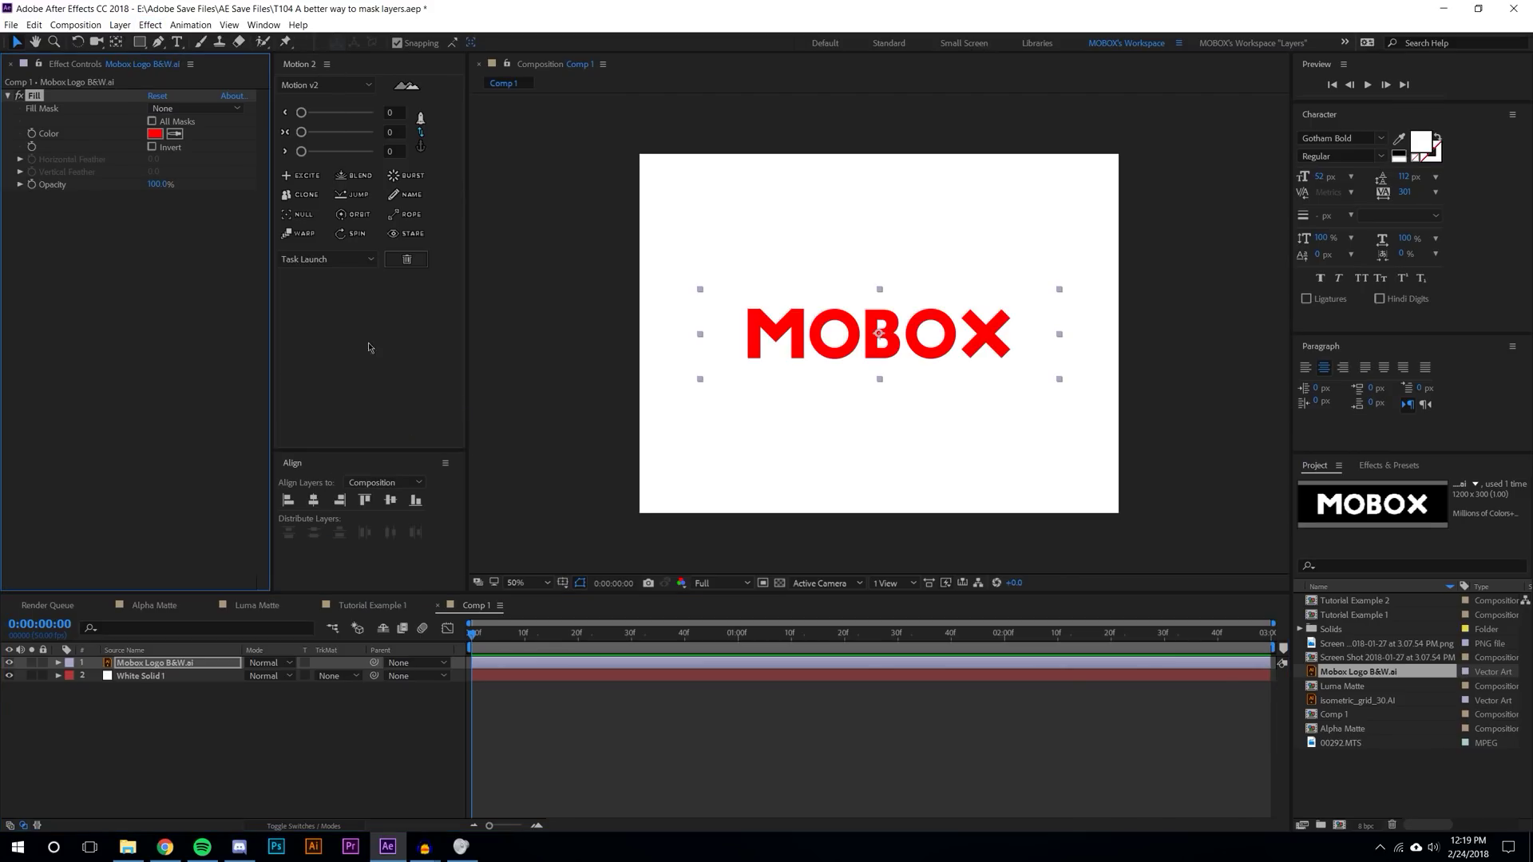
left_click(155, 133)
left_click_drag(301, 588, 405, 551)
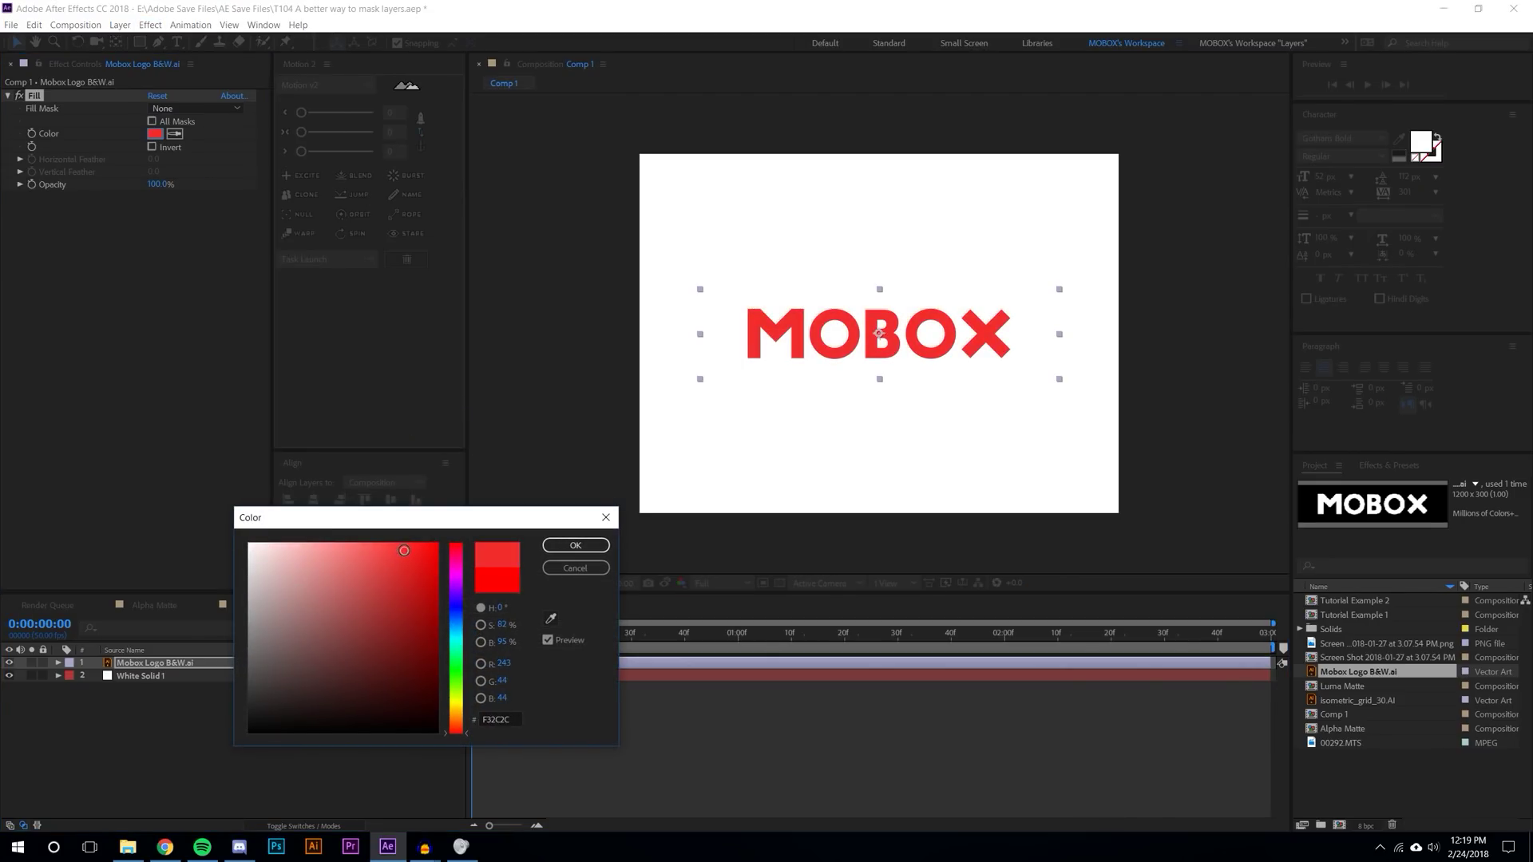
left_click(605, 546)
key("slash")
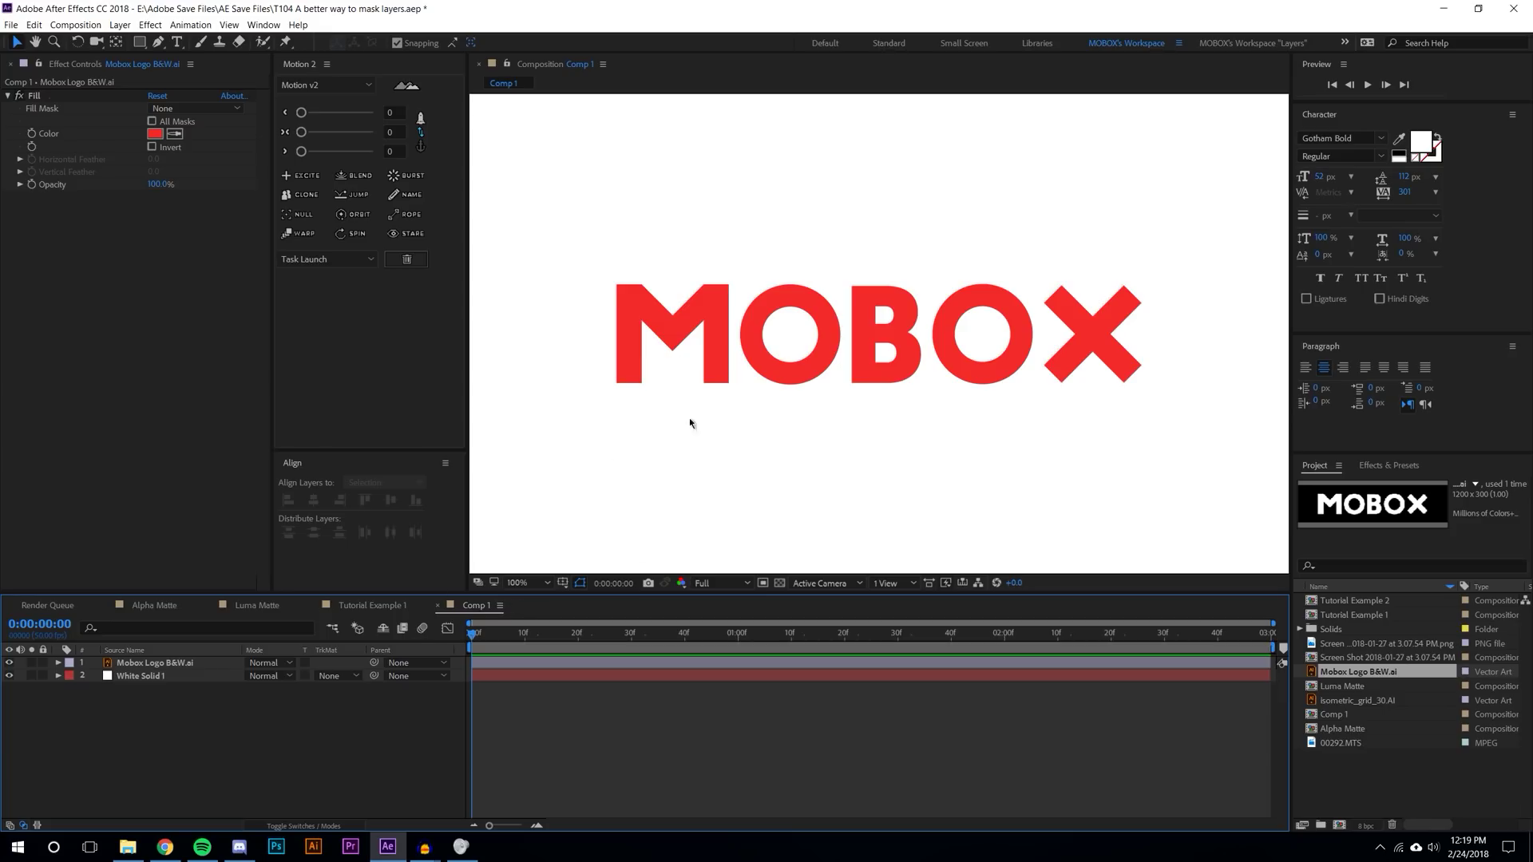
key("comma")
left_click(304, 825)
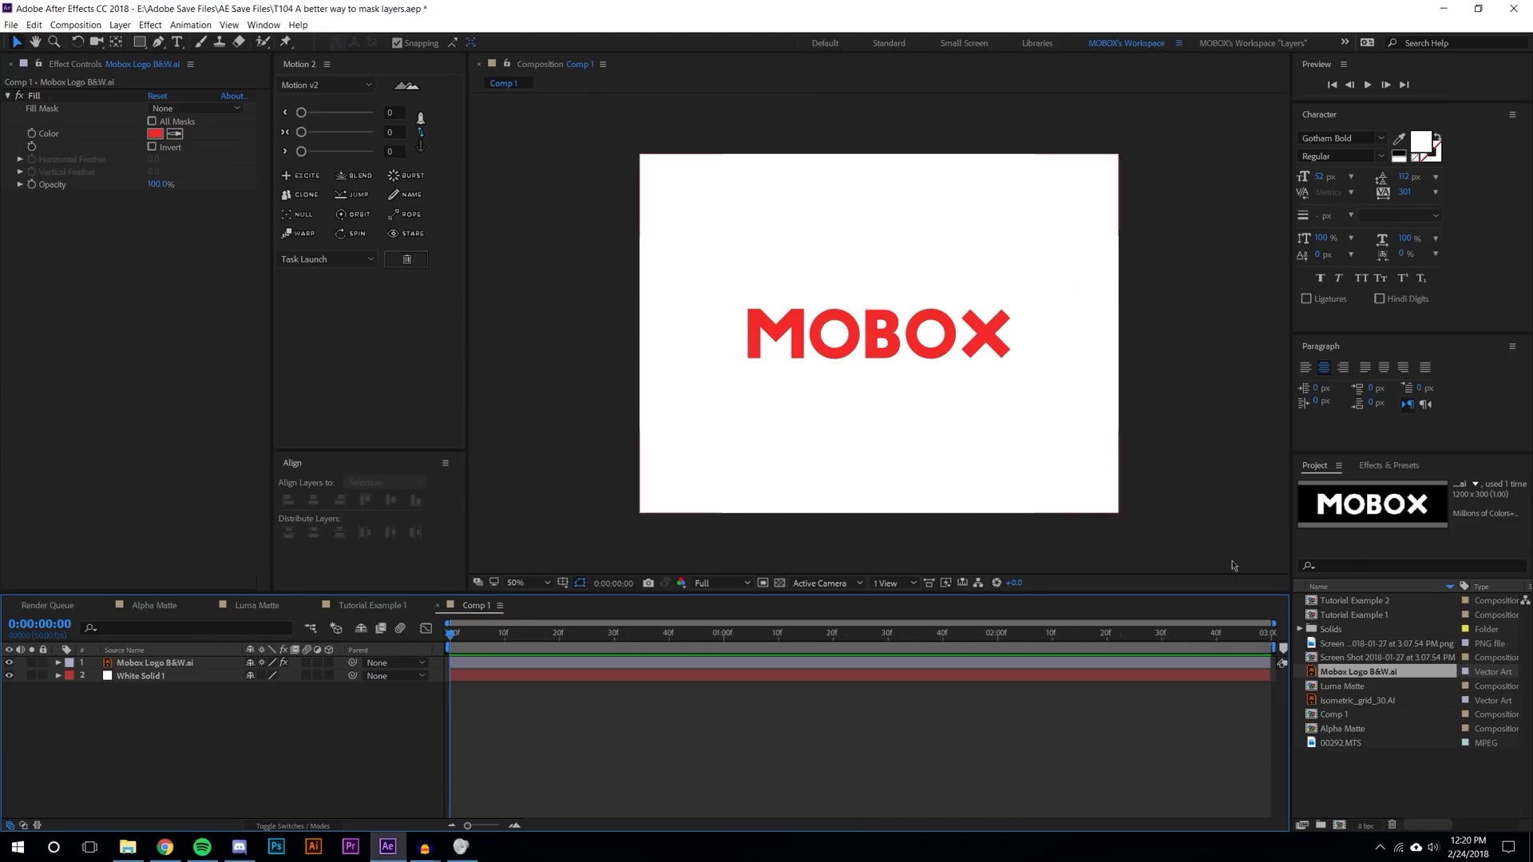
- Place isometric_grid_30.AI from the project items into Comp 1 above the logo
left_click(1348, 729)
left_click(1358, 600)
left_click(1365, 615)
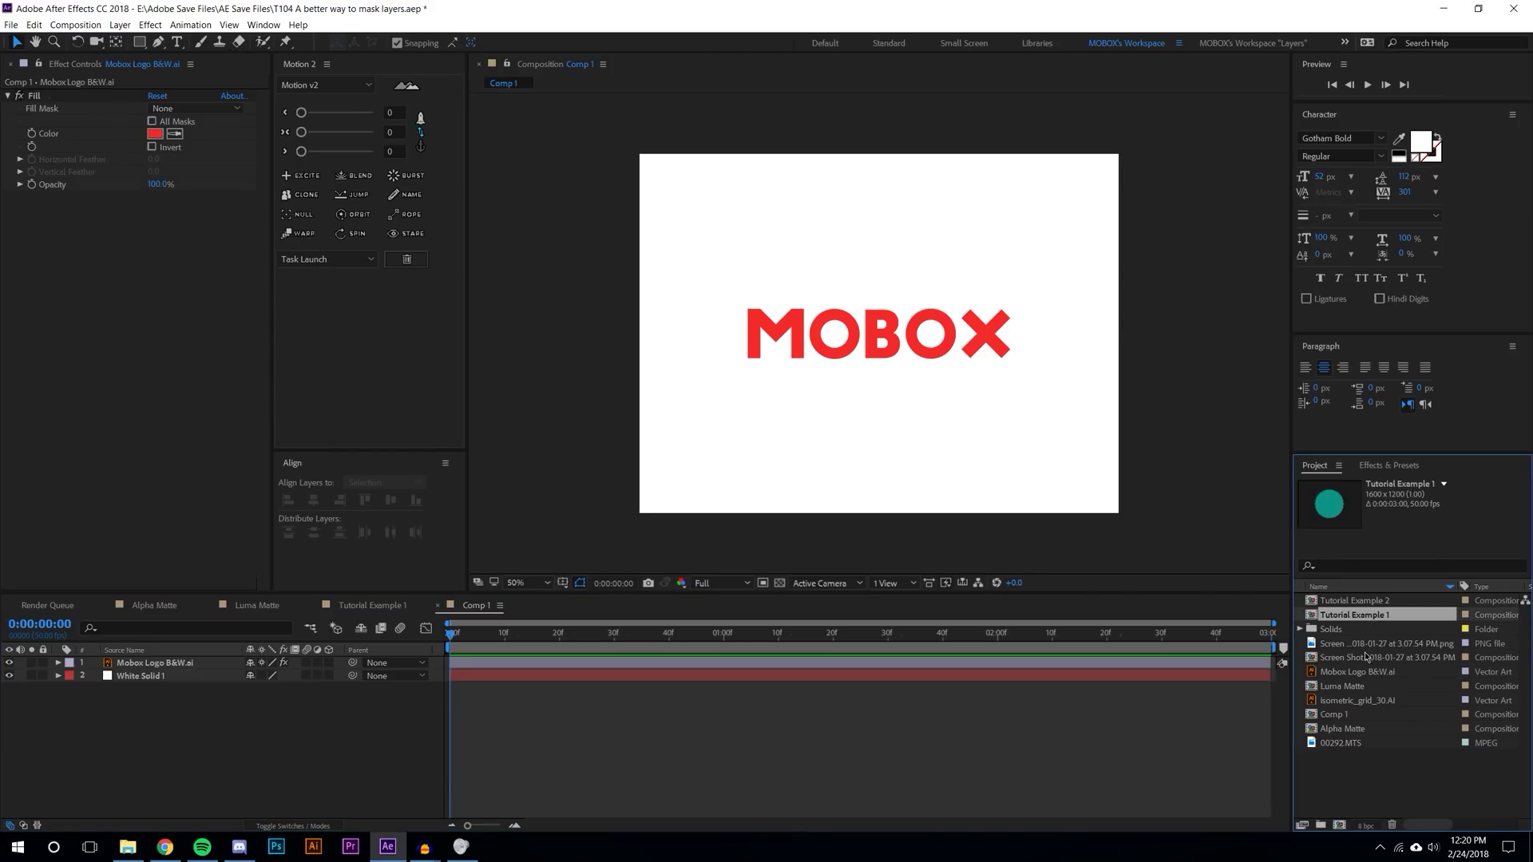
left_click(1365, 657)
left_click(1362, 671)
left_click(1358, 686)
left_click(1357, 700)
left_click(1355, 715)
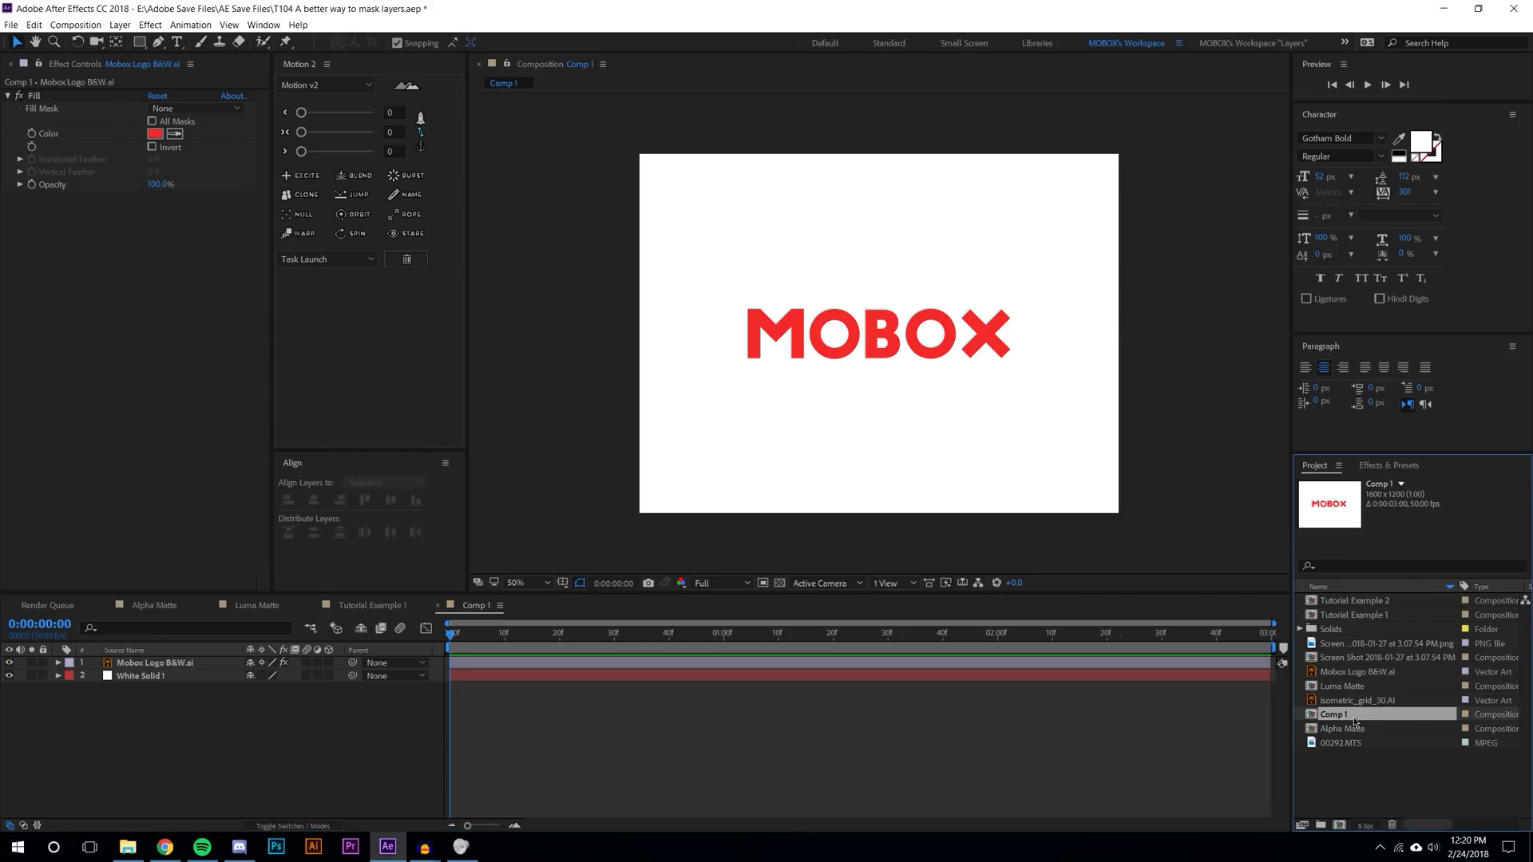
left_click_drag(1357, 700, 879, 340)
- Scale the isometric grid layer up to 224% so it covers the whole composition
key("s")
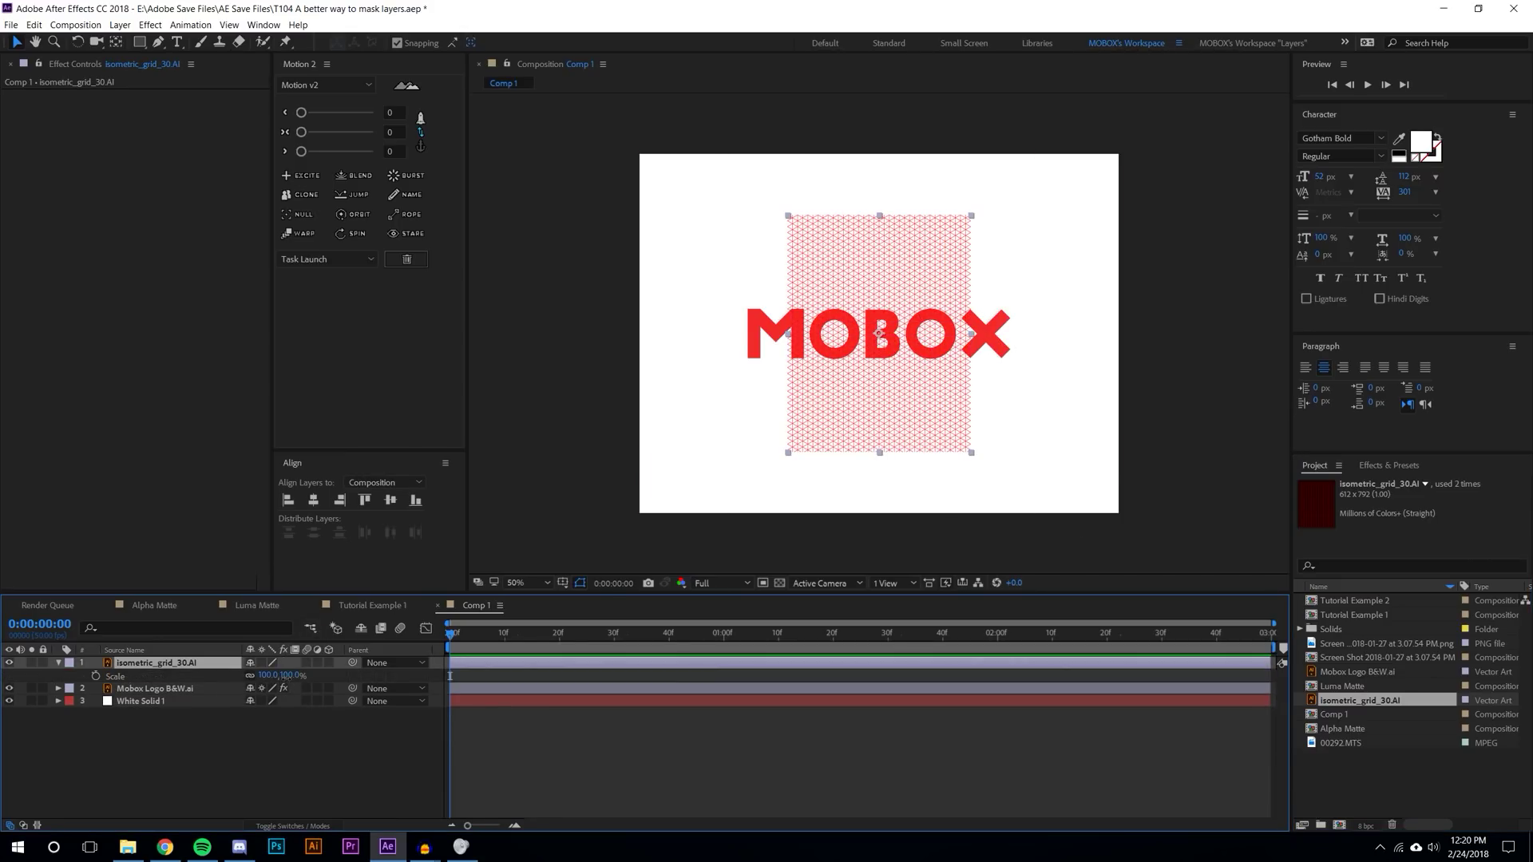
left_click_drag(283, 676, 370, 675)
left_click(276, 773)
key("period")
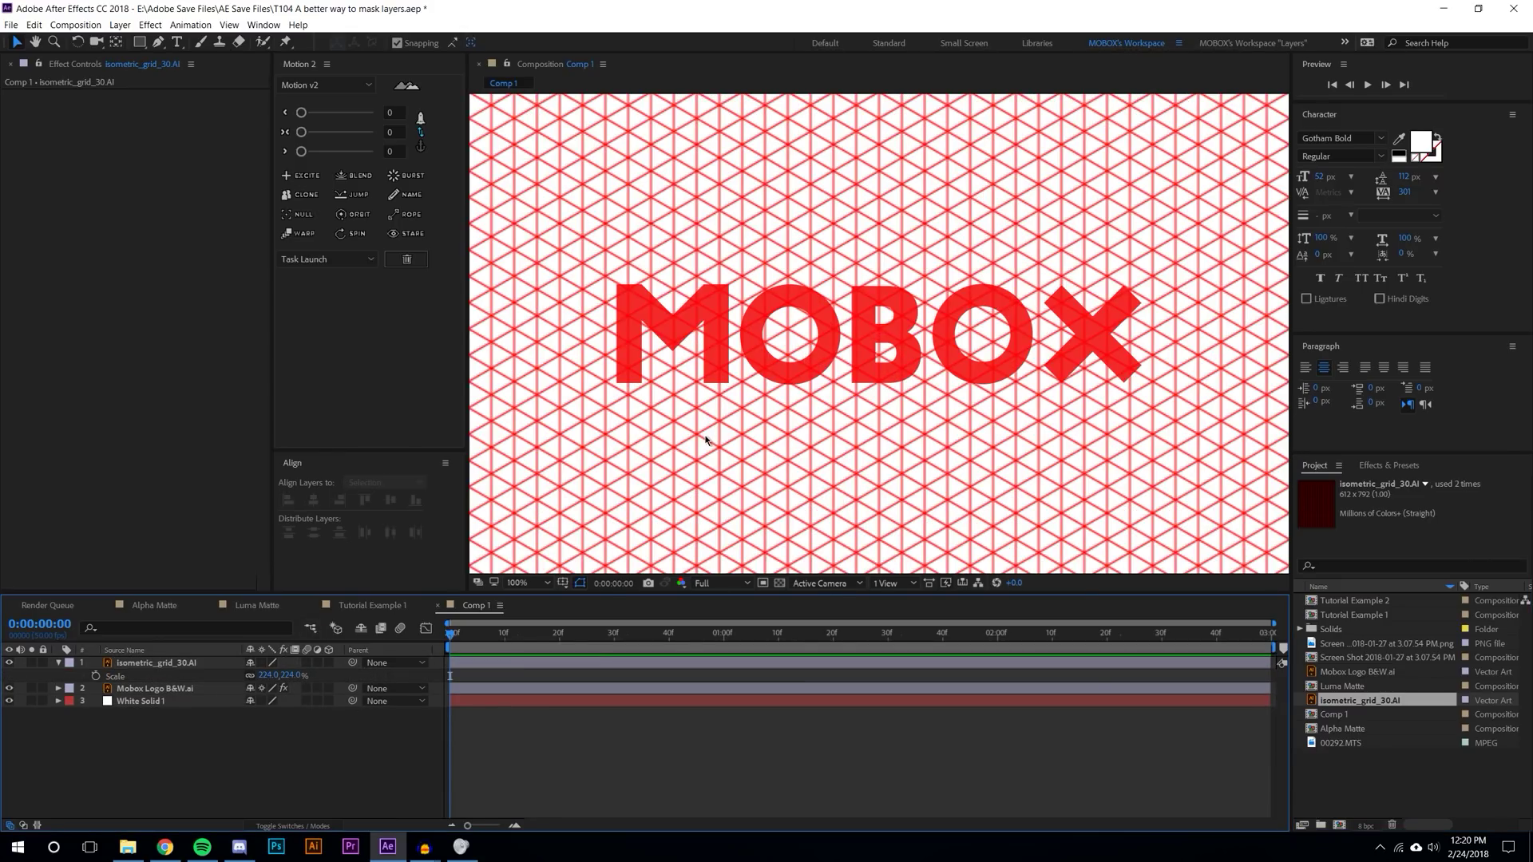
key("comma")
left_click(705, 440)
left_click(301, 818)
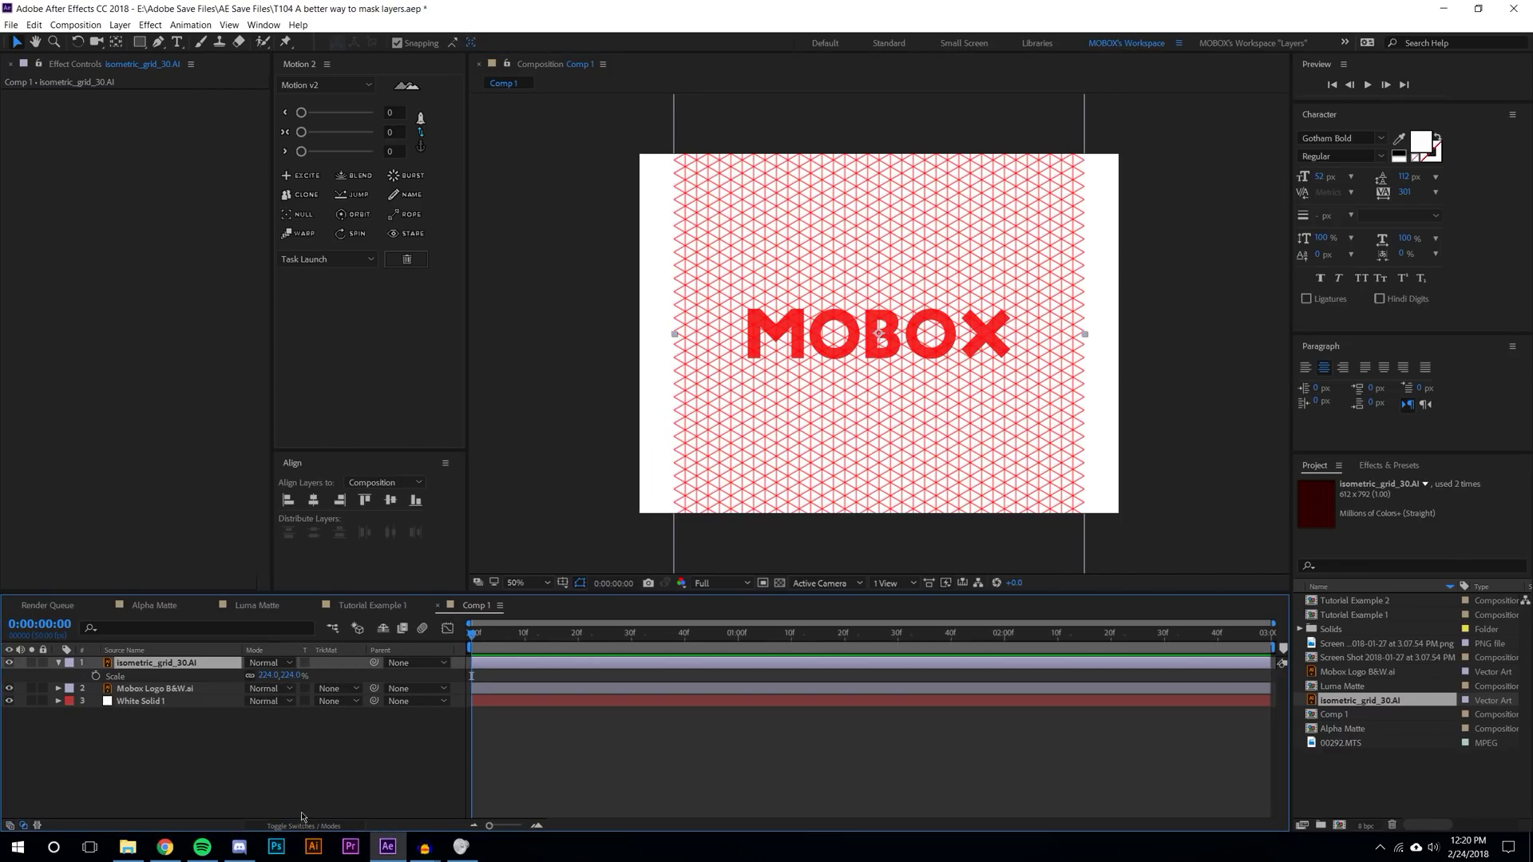
left_click(302, 823)
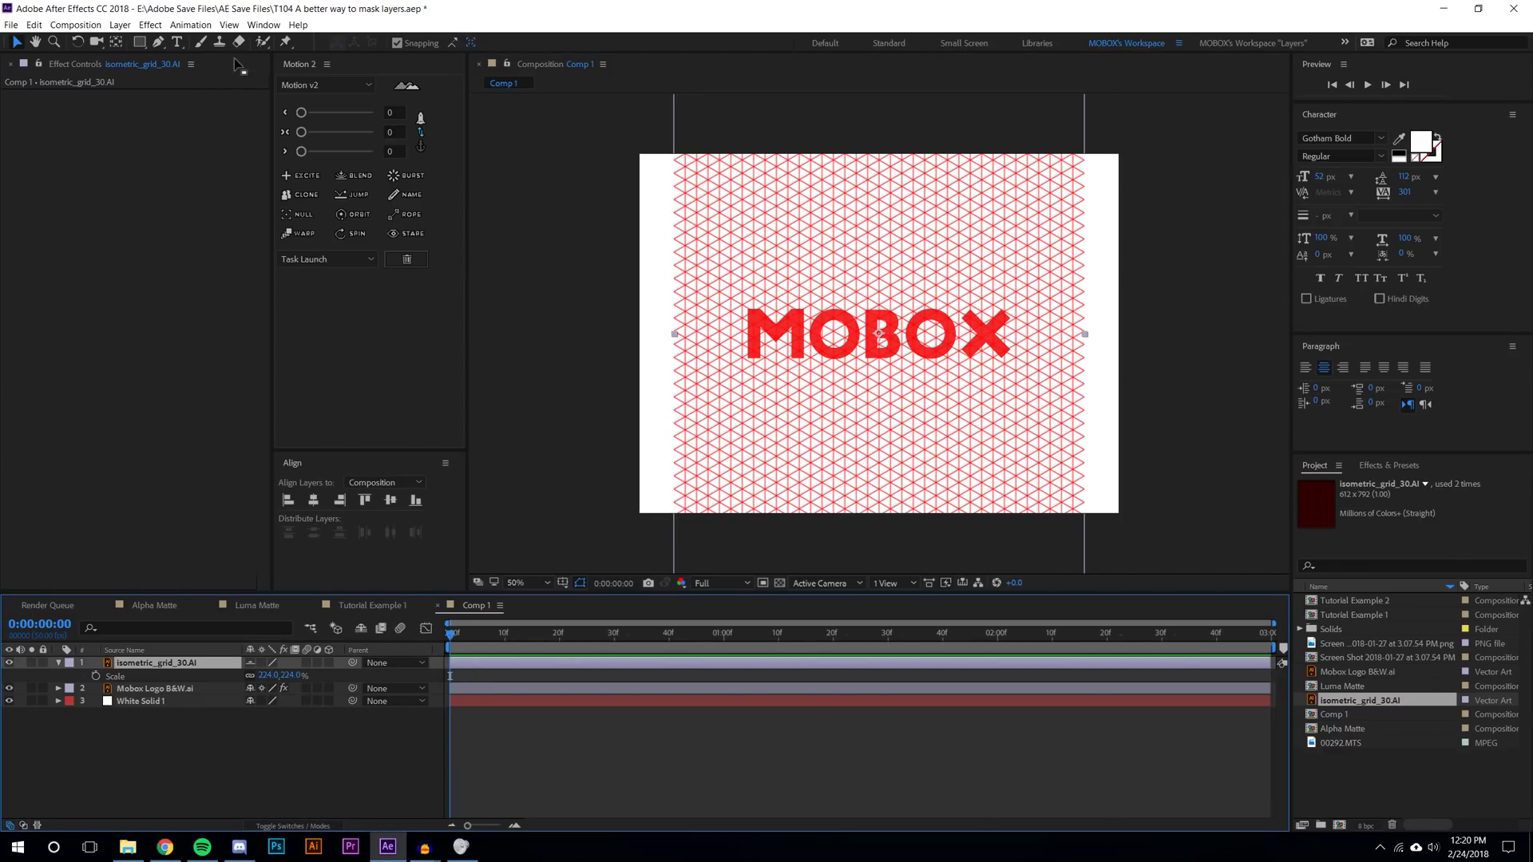
- Fill the grid with black (000000) and enable Continuously Rasterize on isometric_grid_30.AI
left_click(151, 25)
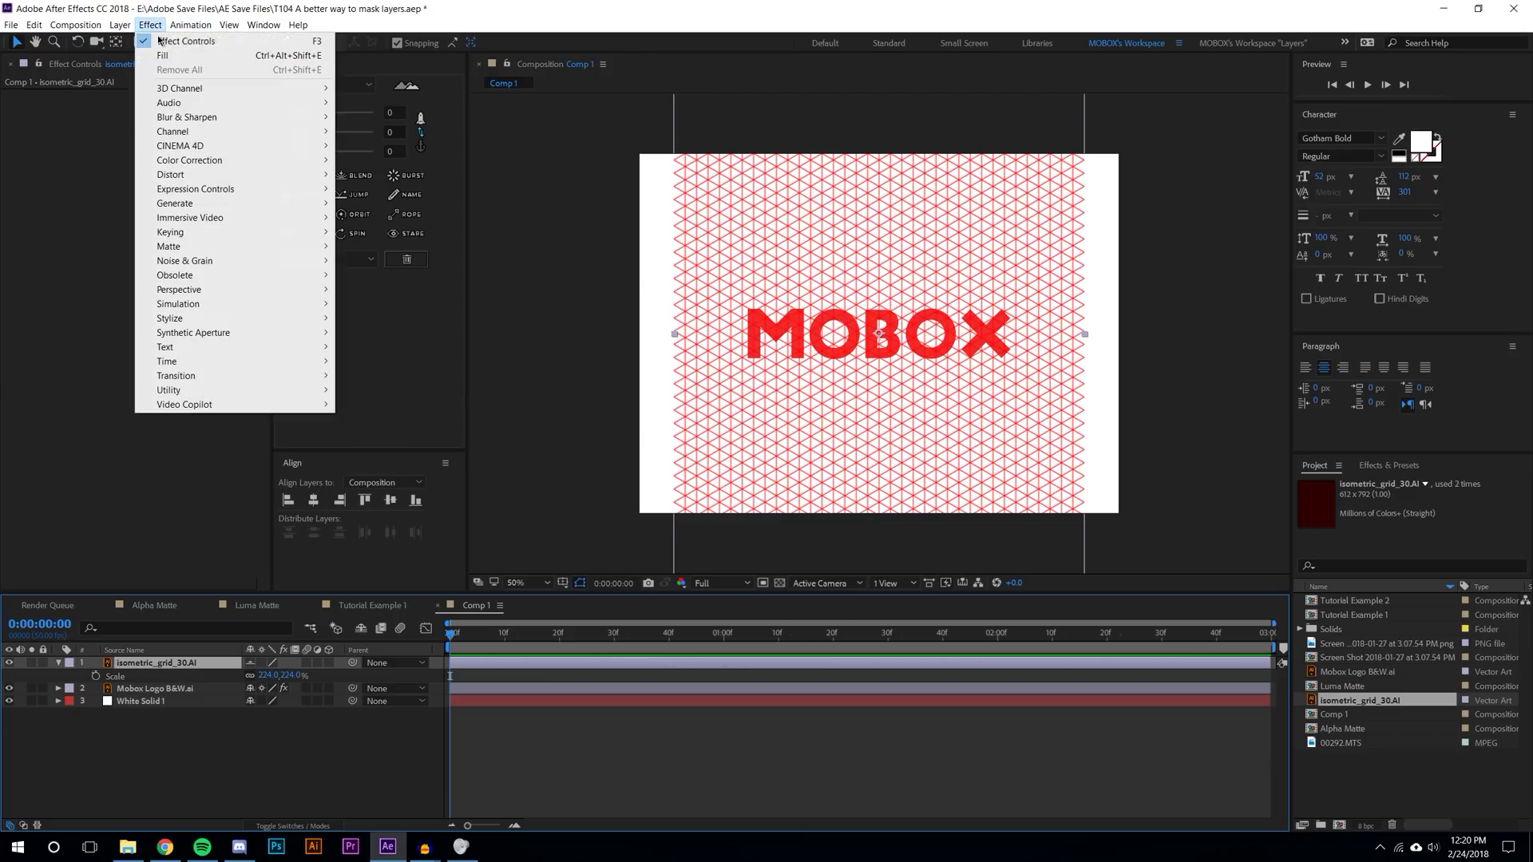
mouse_move(315, 204)
left_click(435, 420)
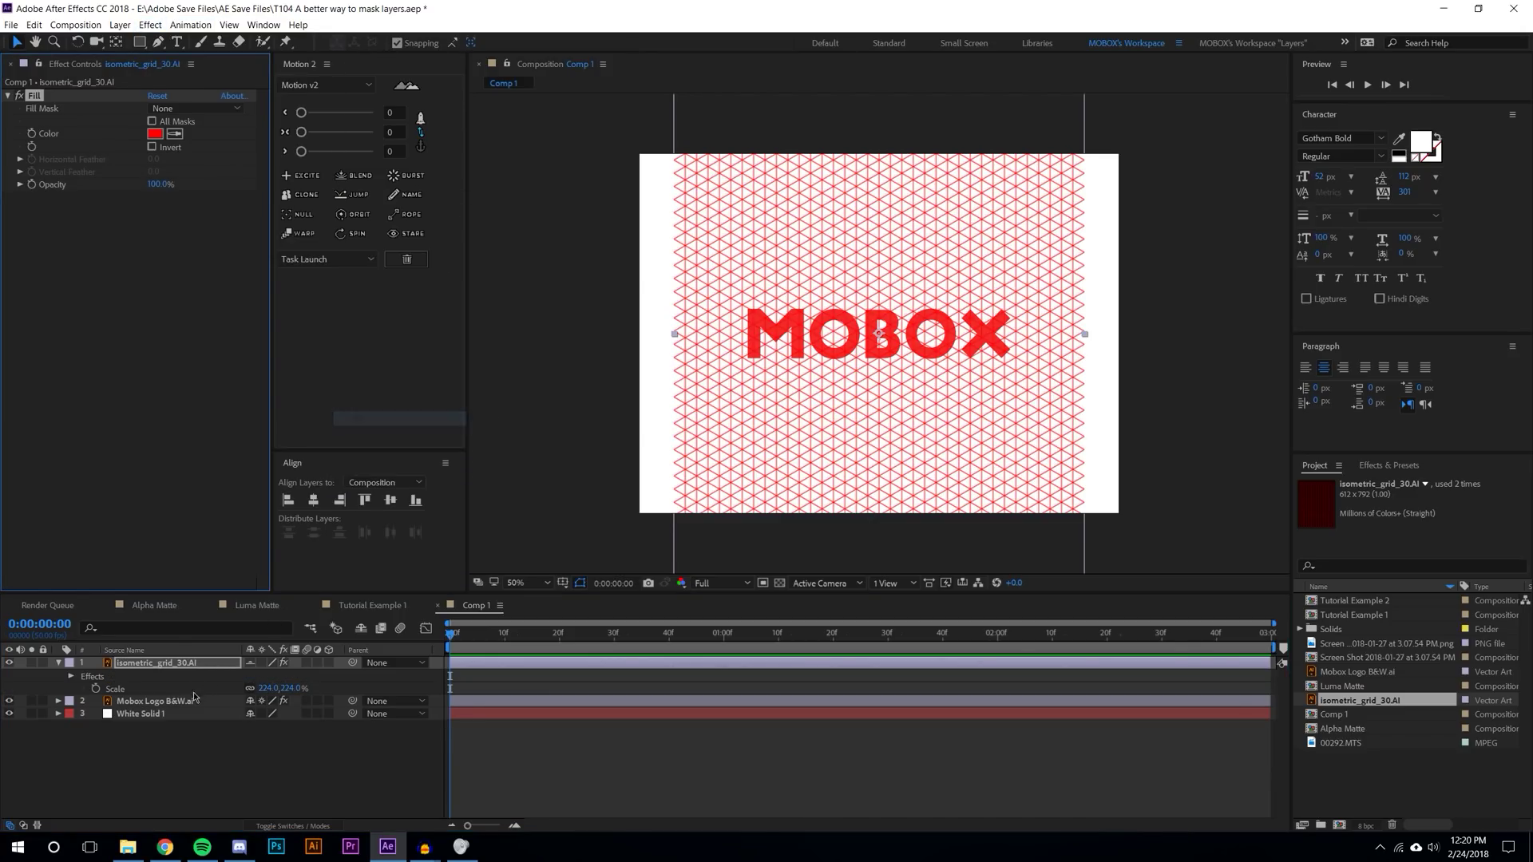
left_click(154, 134)
type("000000")
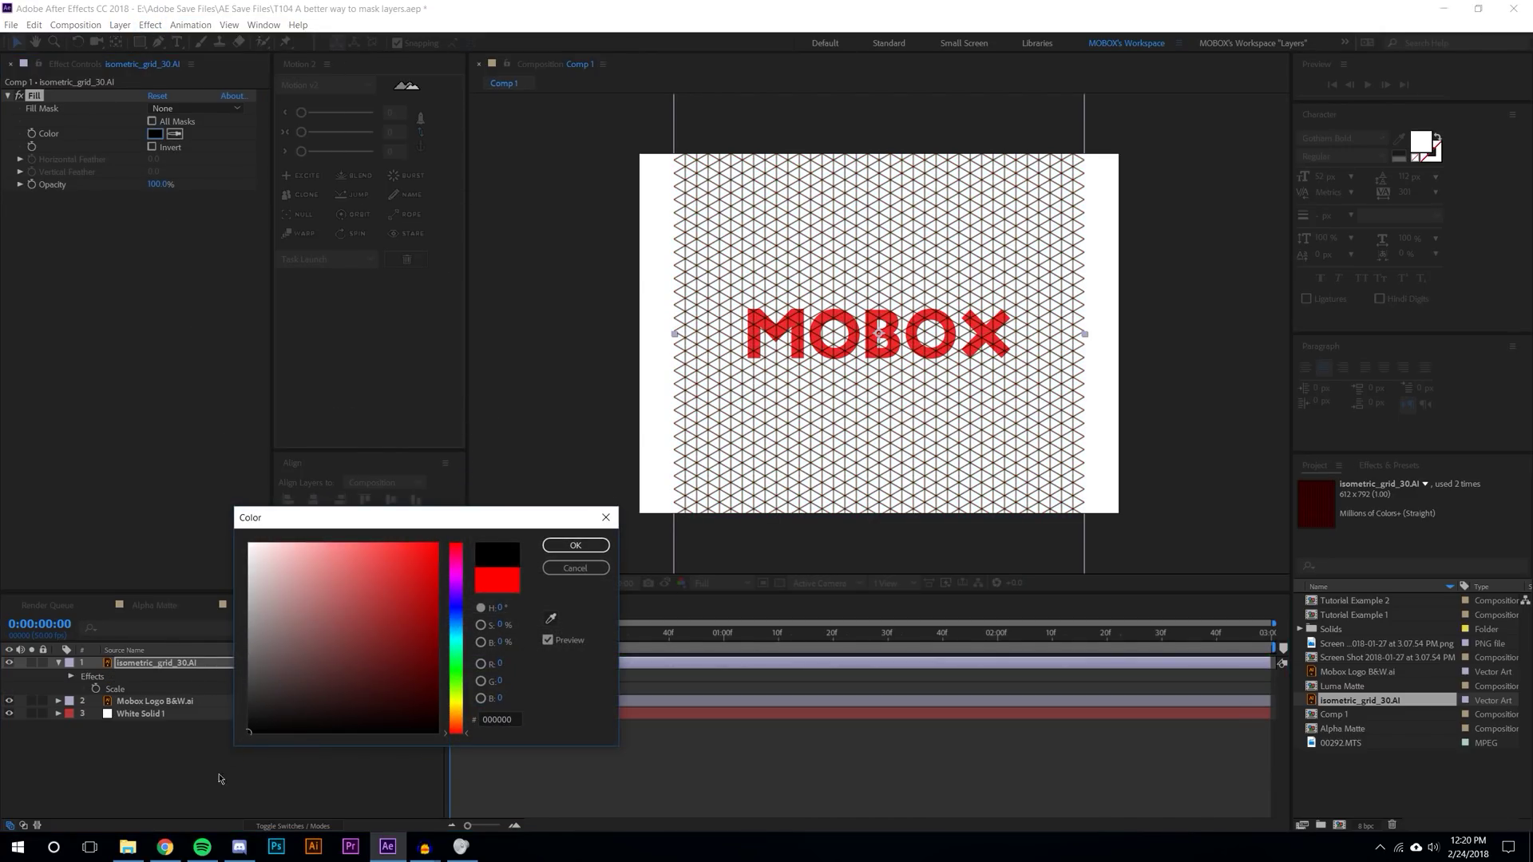
left_click(576, 545)
key("period")
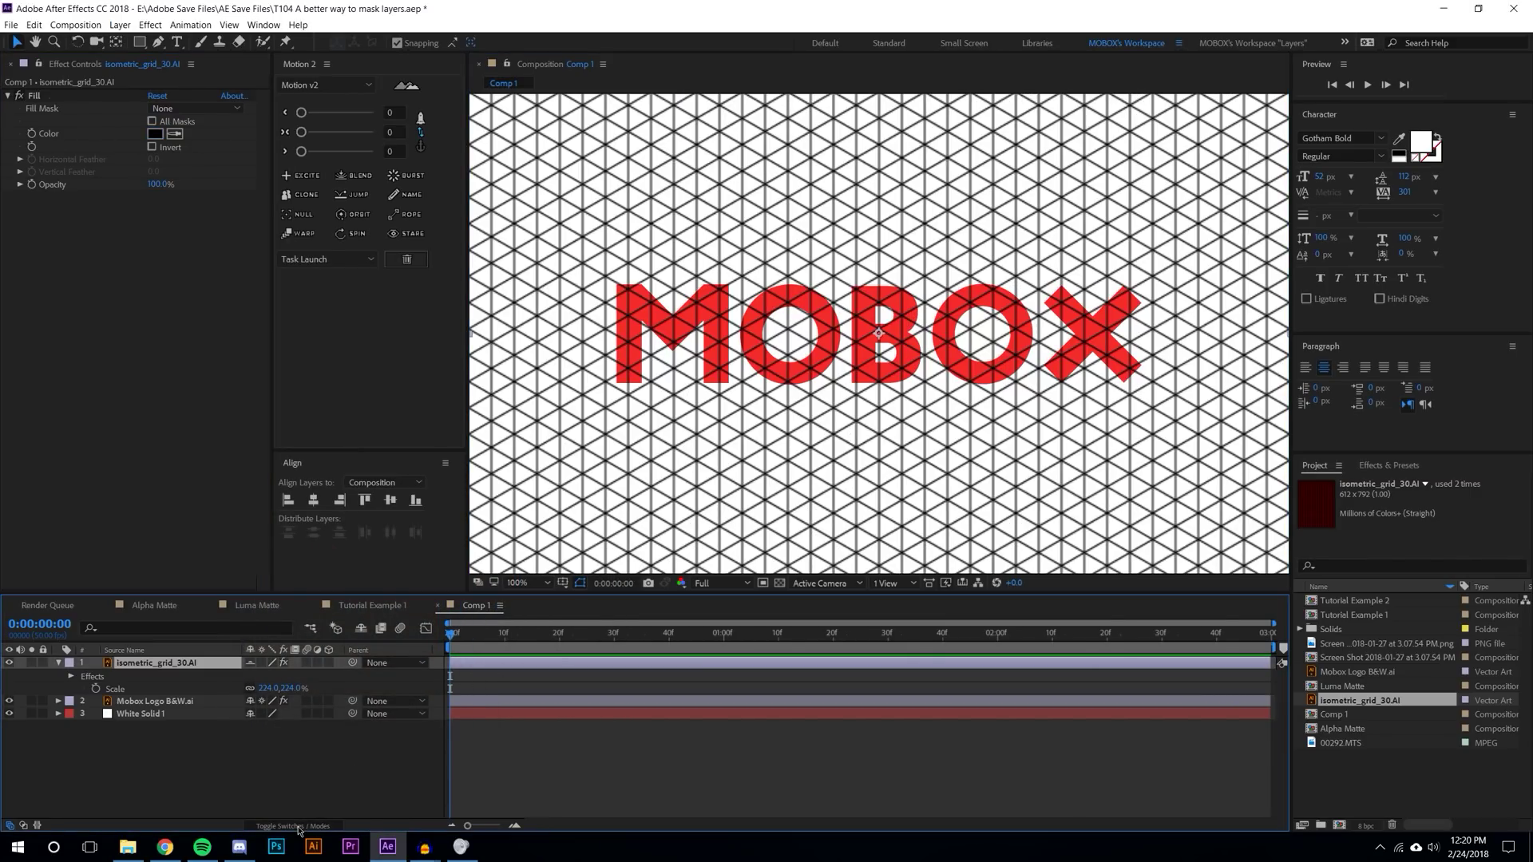
left_click(261, 662)
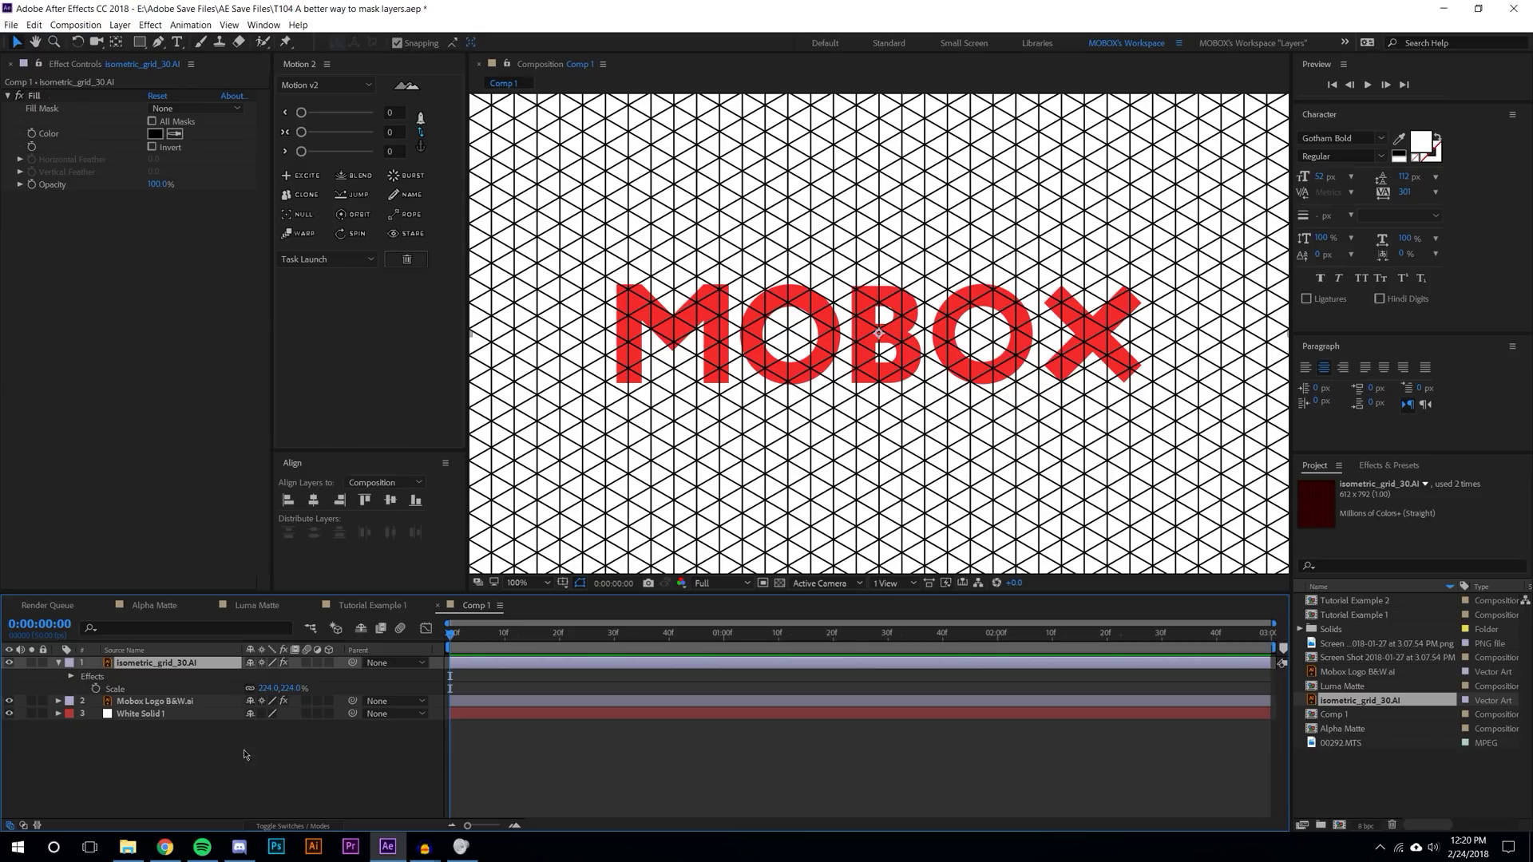
- Duplicate the grid layer, then offset and rotate the copy against the original
key("ctrl+d")
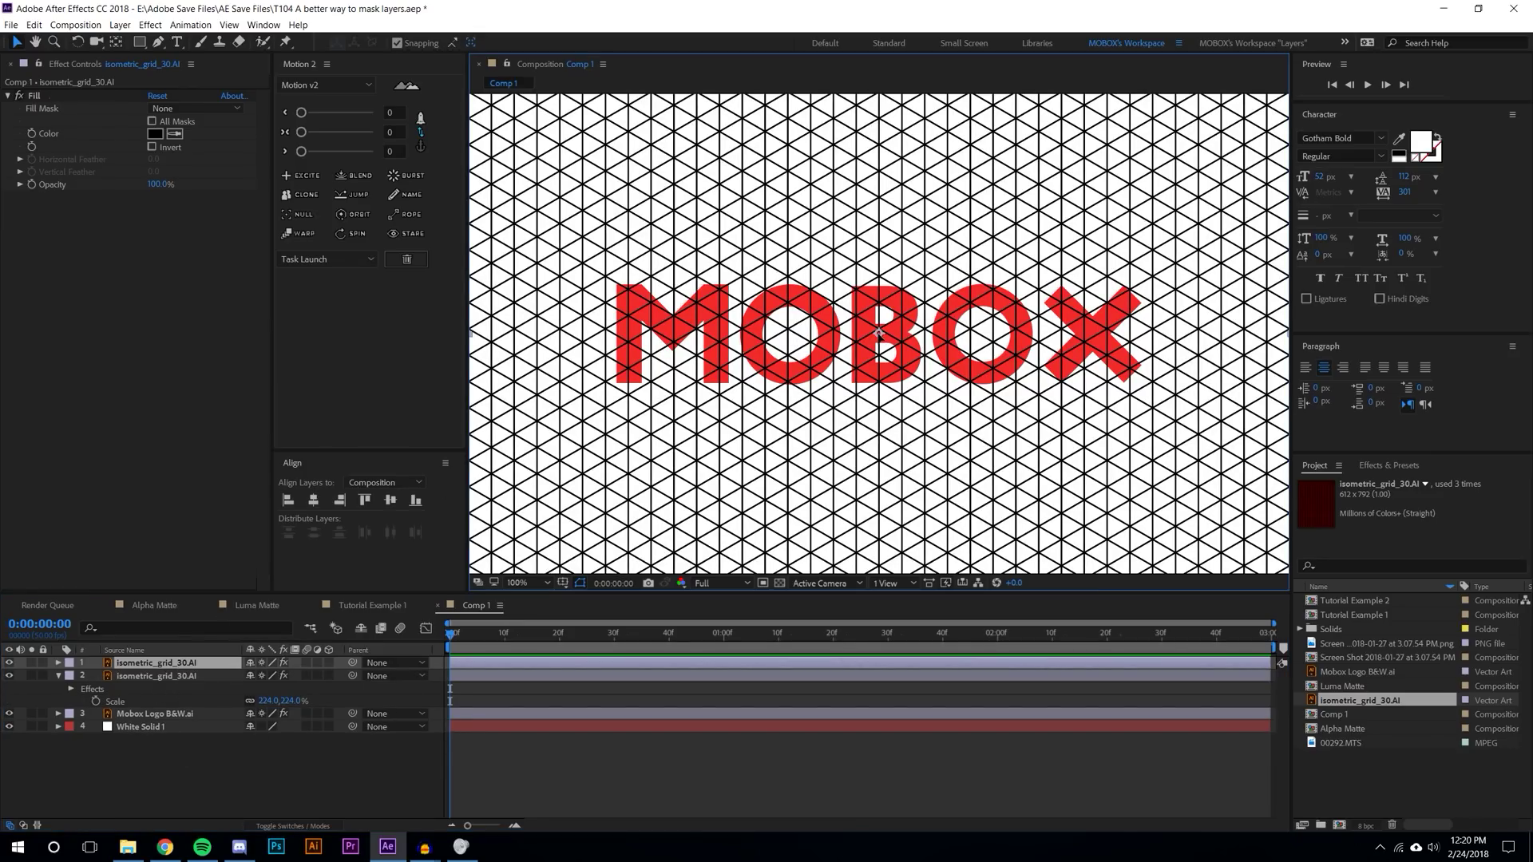
left_click_drag(876, 333, 882, 351)
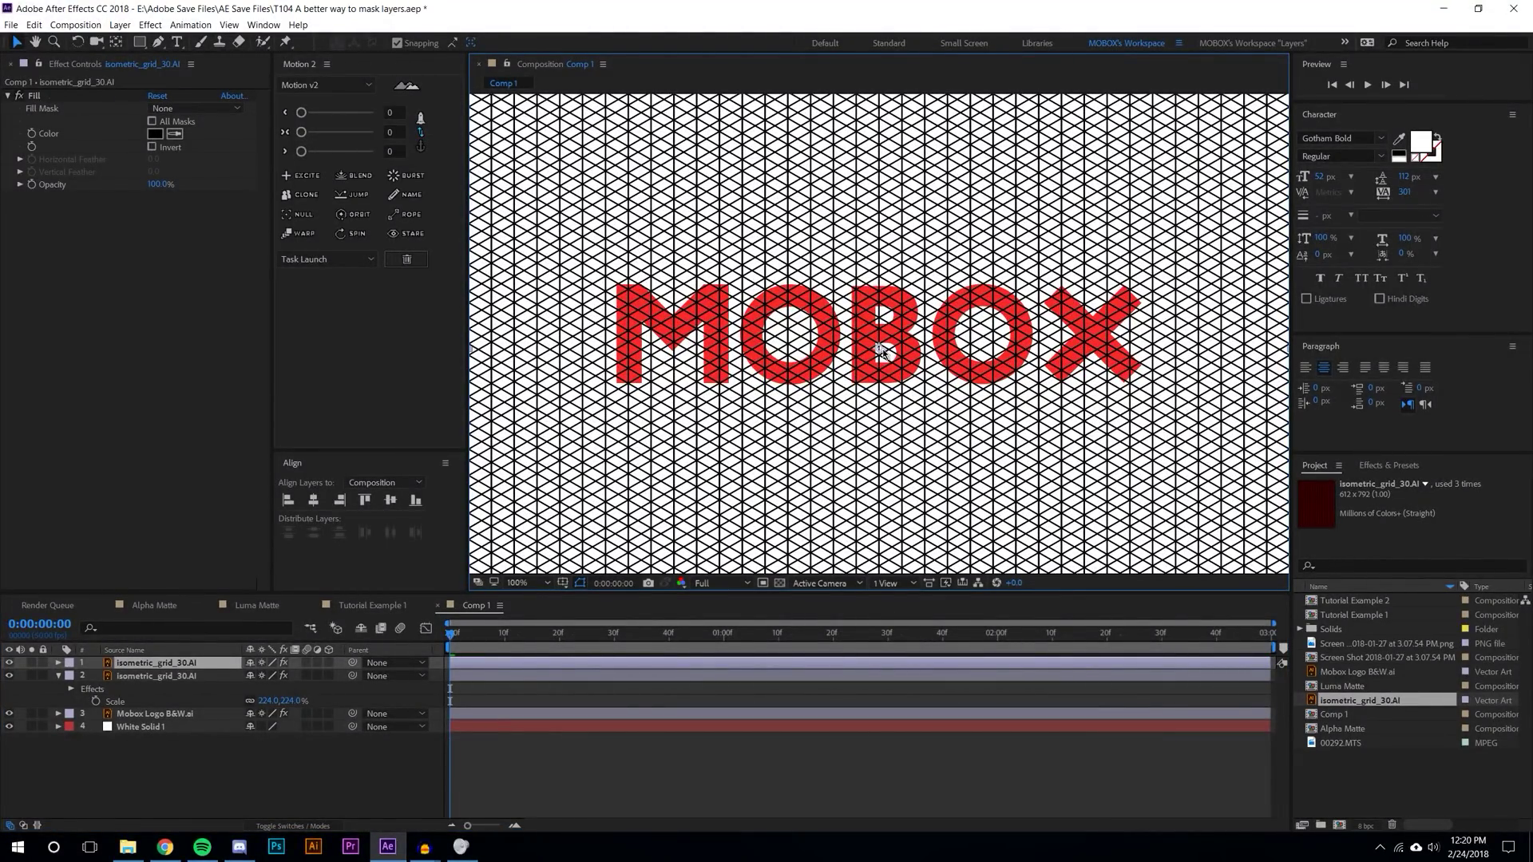
left_click_drag(882, 351, 887, 350)
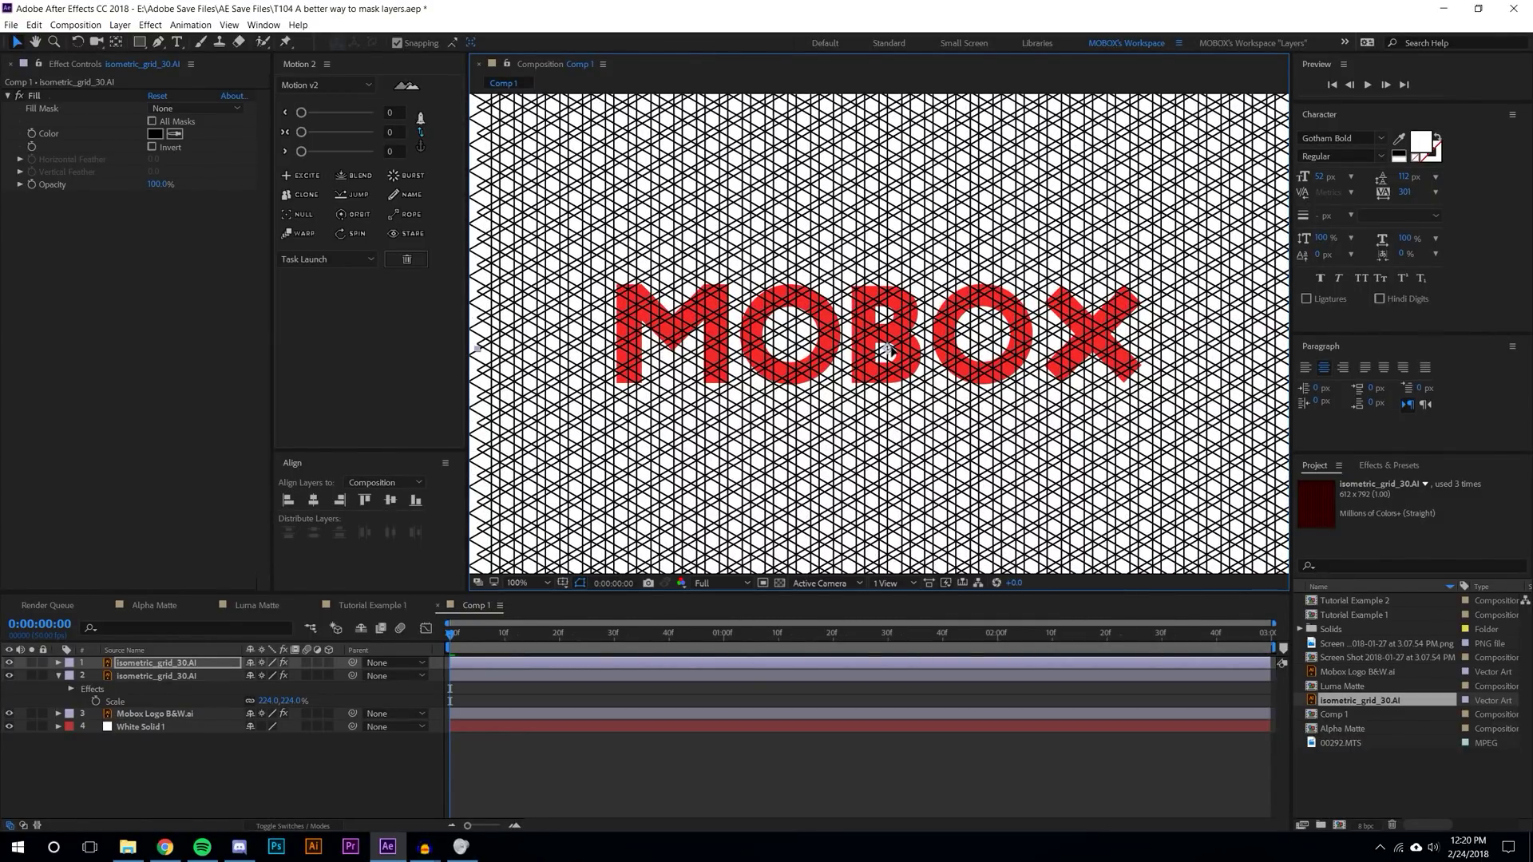
scroll(883, 355, "down", 2)
left_click(291, 789)
scroll(889, 338, "up", 3)
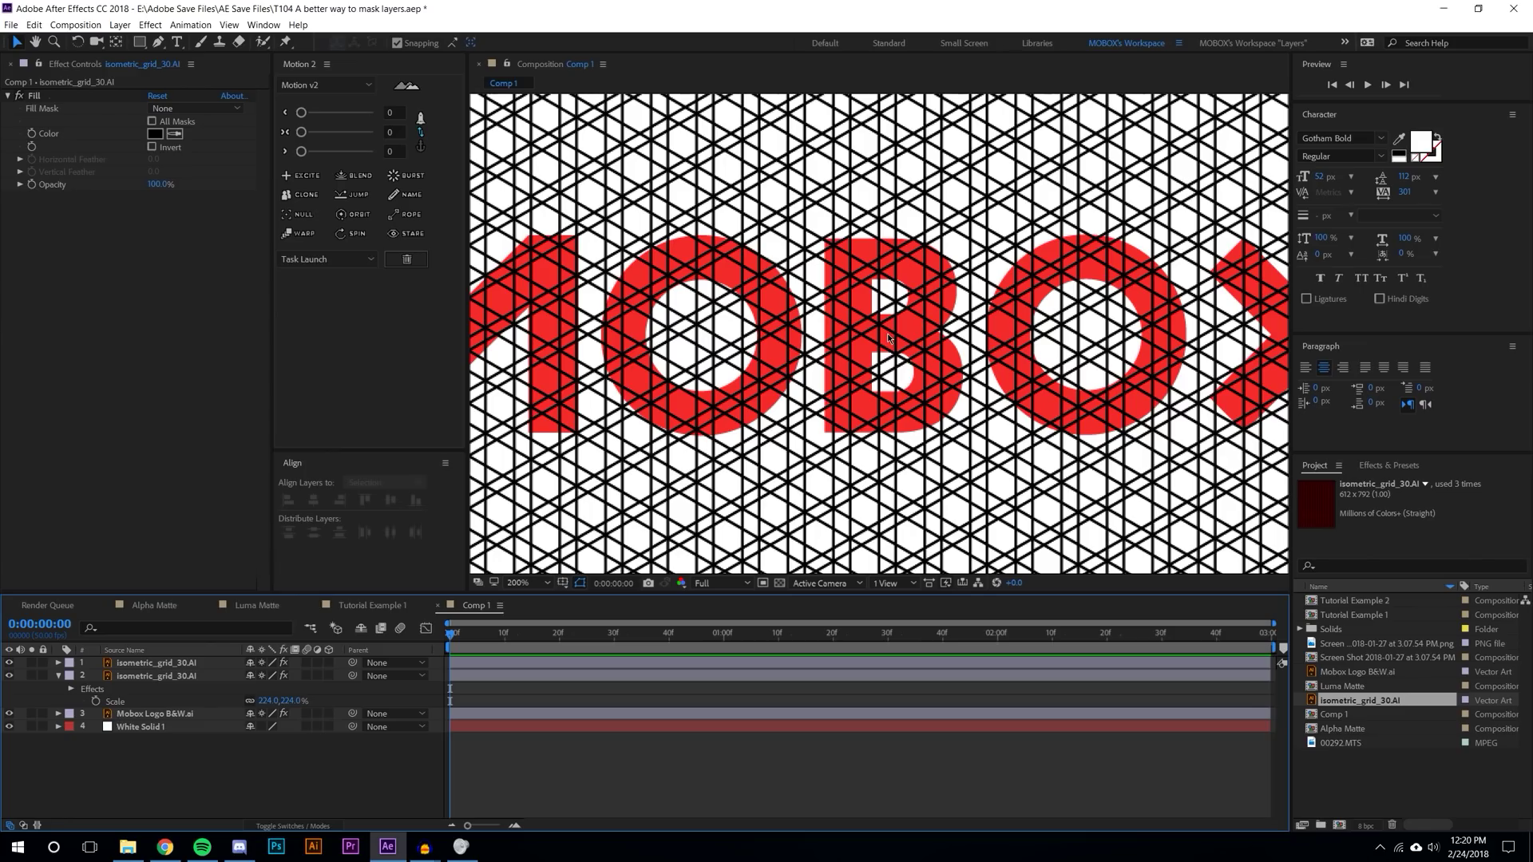
- Delete the trial duplicate grid, select the remaining grid, and show Effects & Presets
left_click(154, 664)
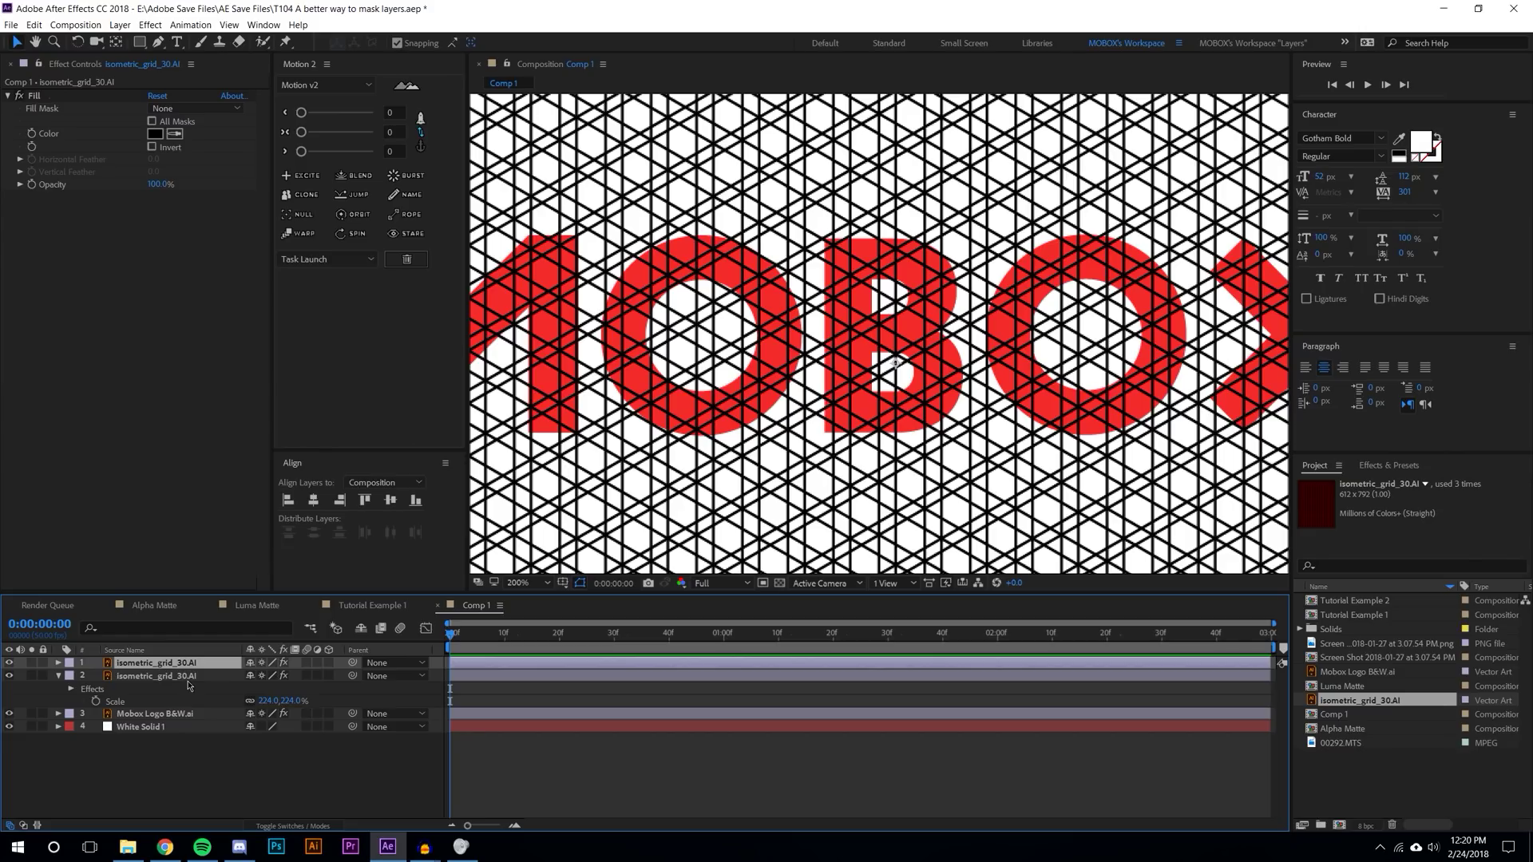
key("Delete")
scroll(957, 153, "down", 2)
left_click(156, 662)
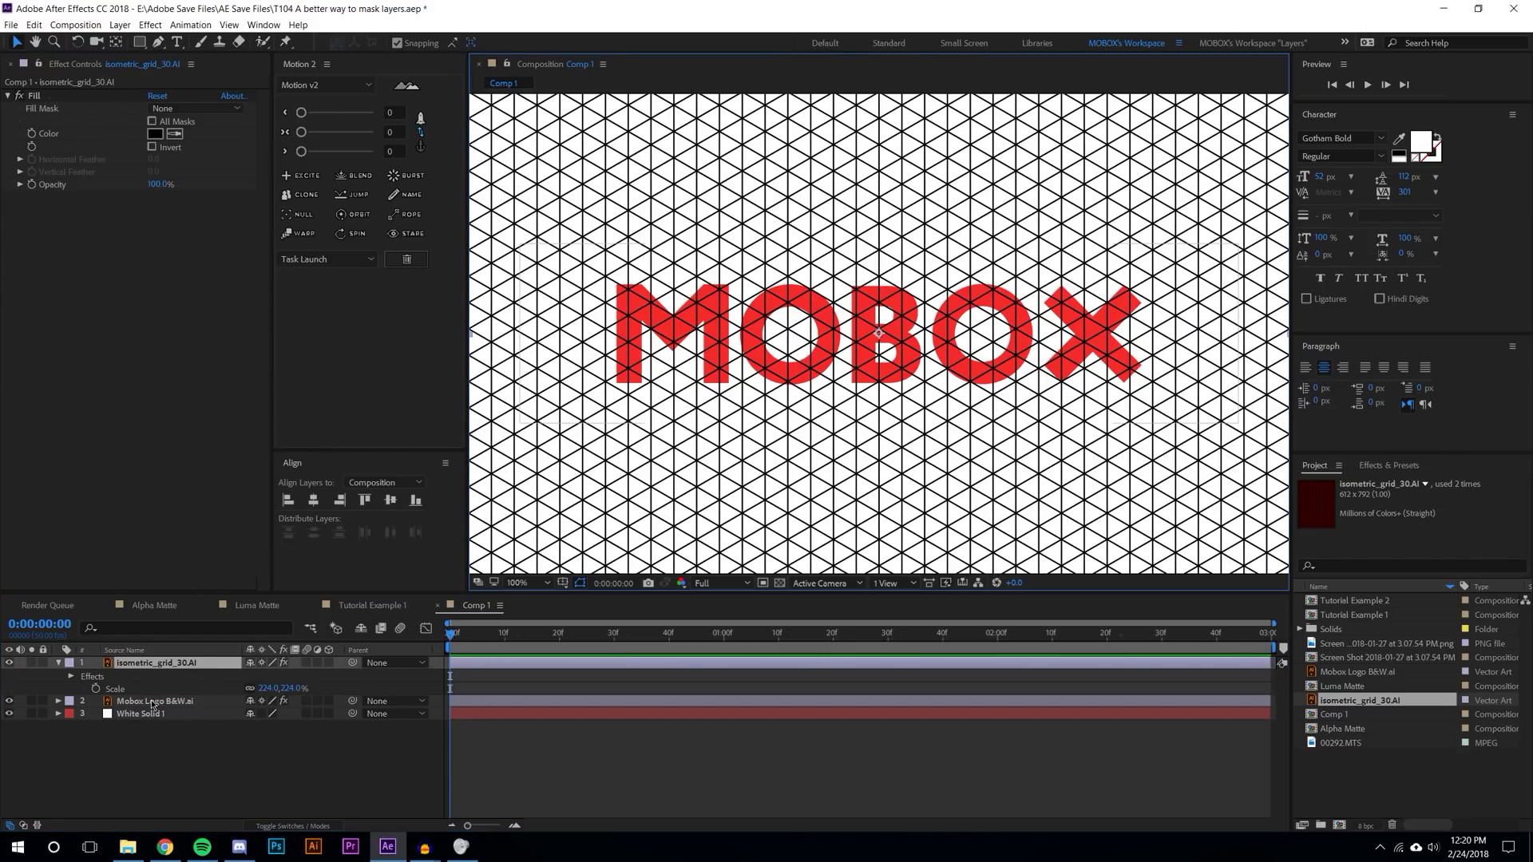
left_click(1374, 465)
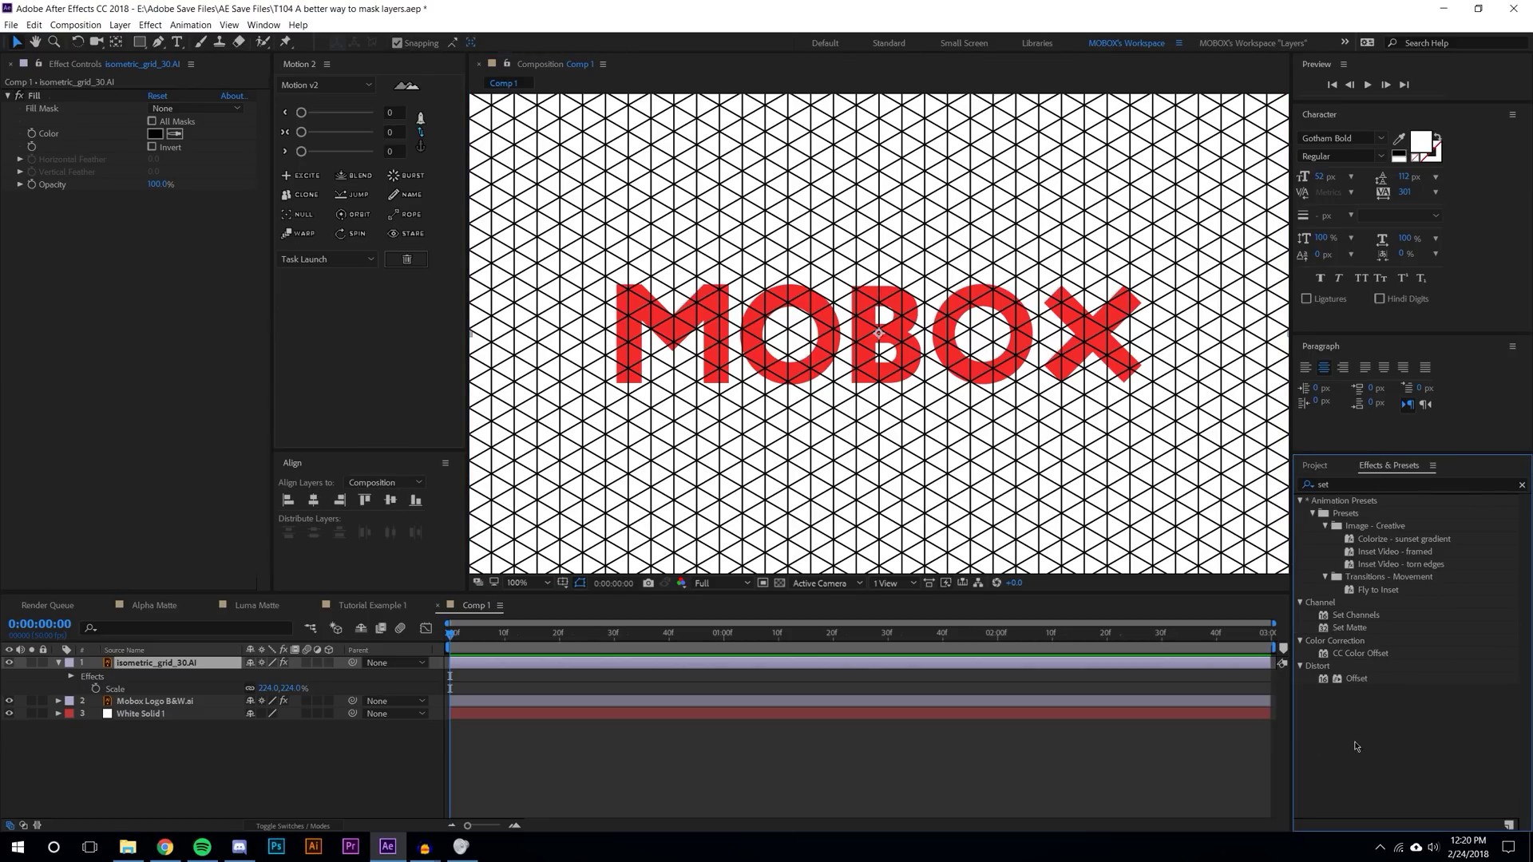
- Apply Set Matte to the grid, taking the matte from the Mobox Logo B&W.ai layer
left_click_drag(1348, 631, 220, 667)
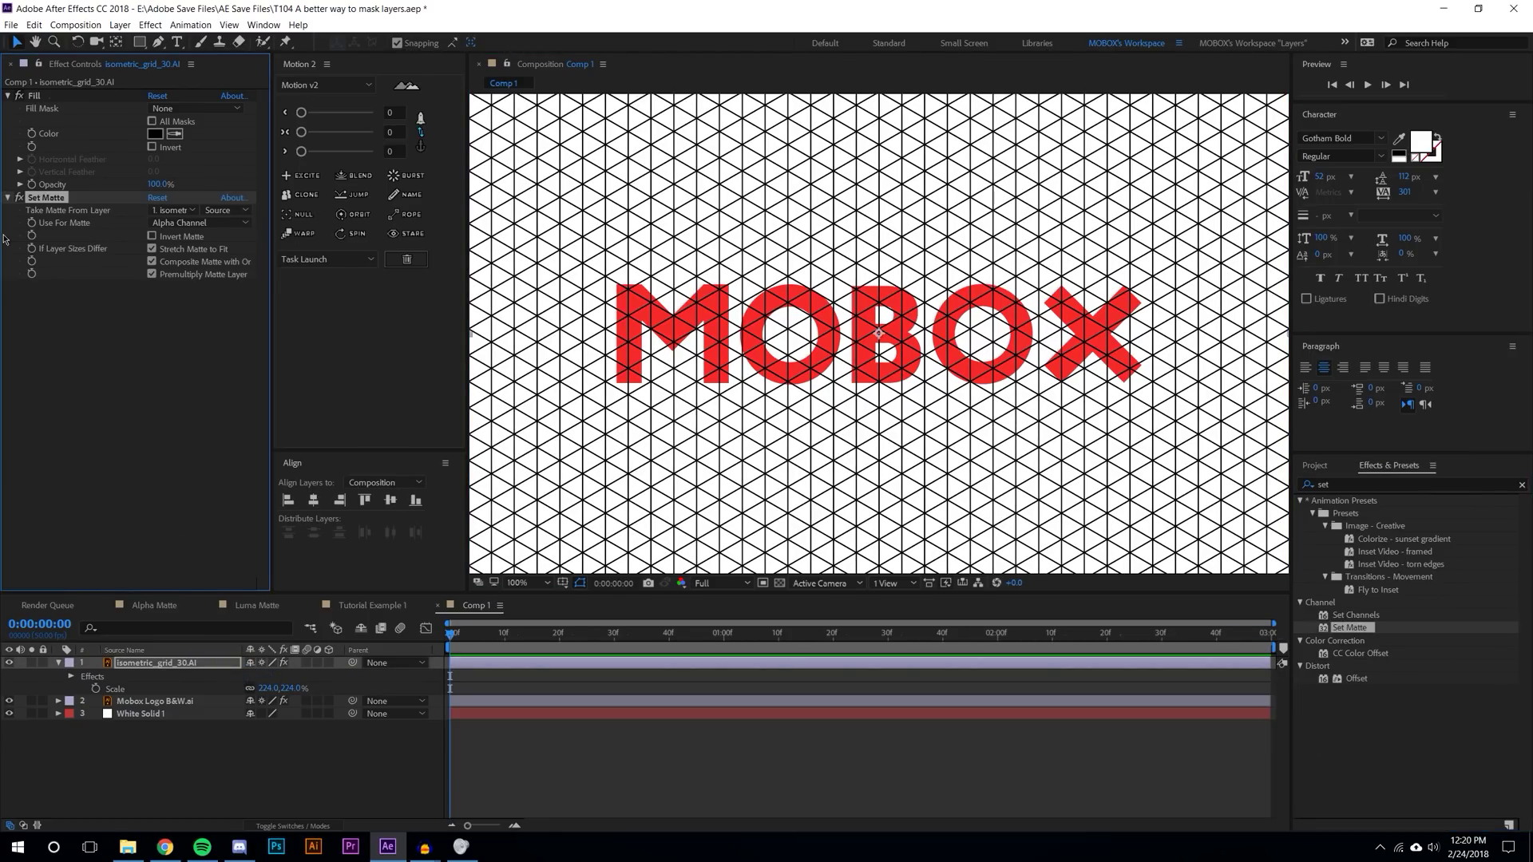
left_click(172, 210)
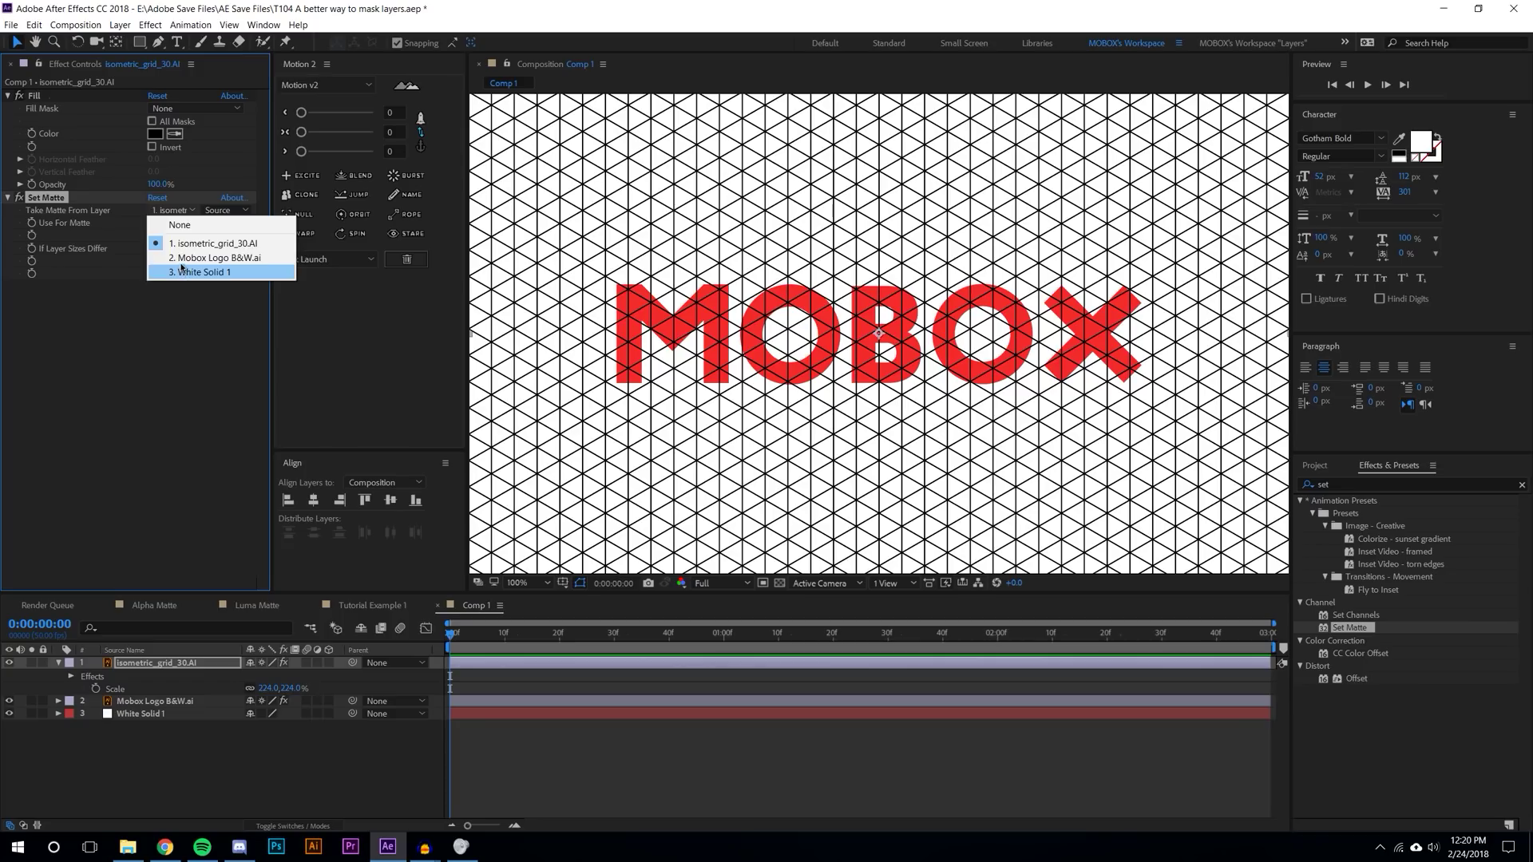
left_click(181, 260)
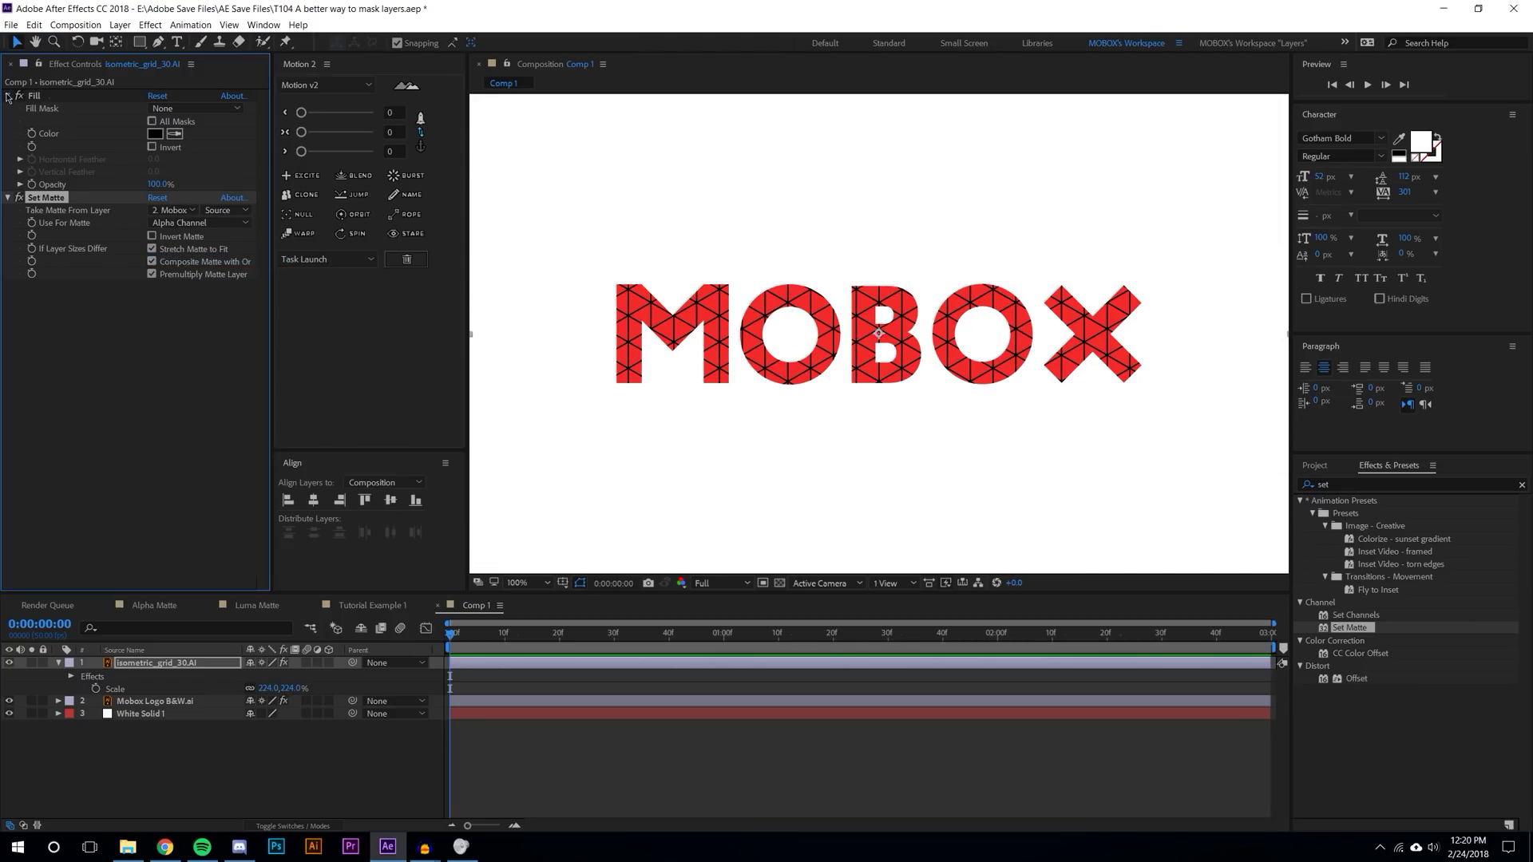
left_click(8, 96)
left_click(8, 108)
- Lower the grid layer's Opacity so its lines look faint
left_click(275, 730)
scroll(821, 387, "down", 2)
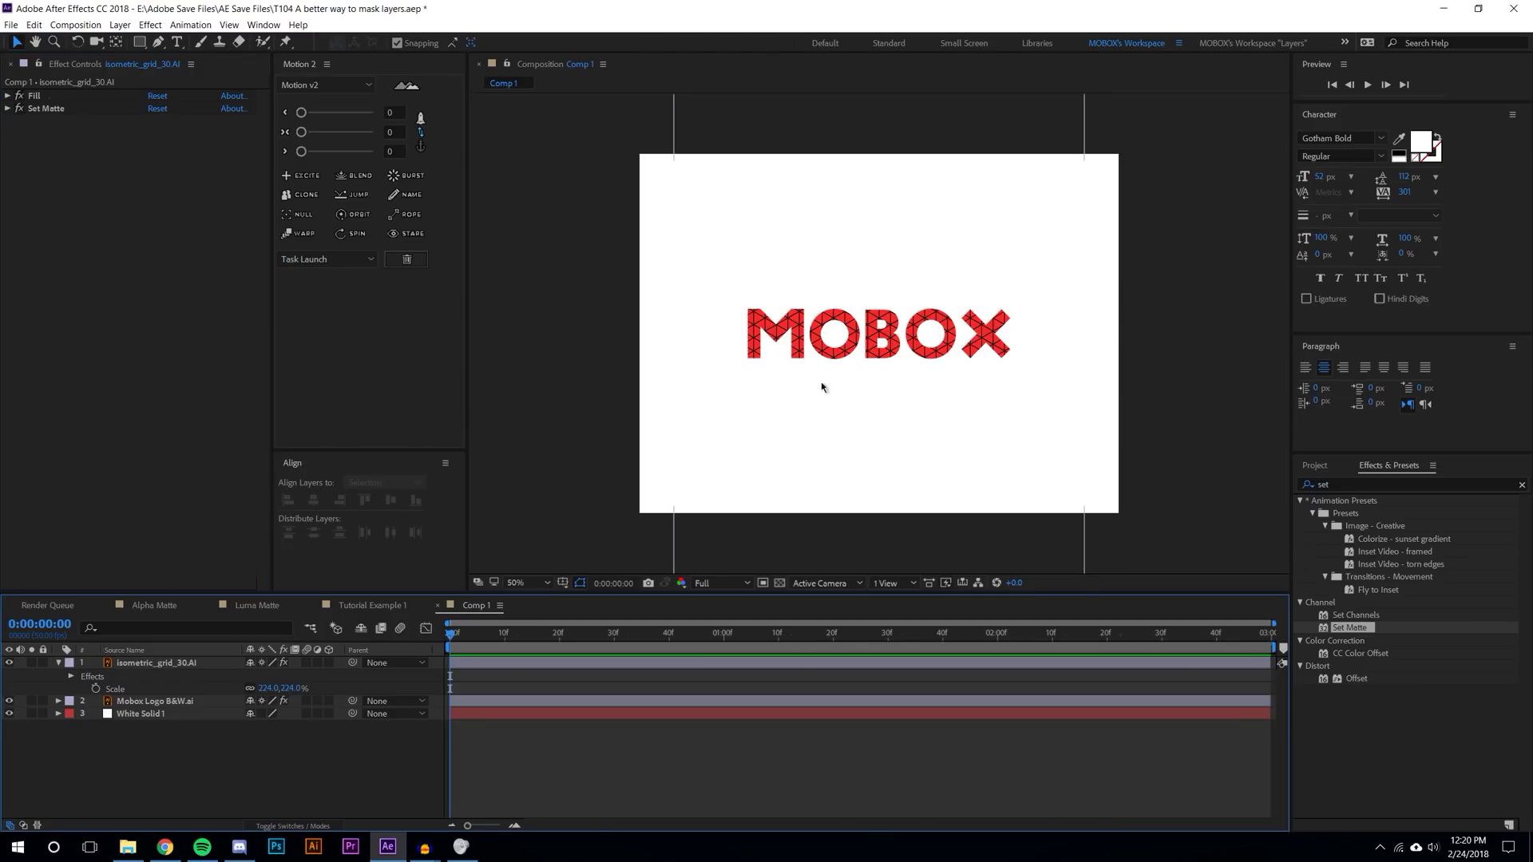
scroll(821, 387, "up", 2)
left_click(156, 701)
left_click(152, 669)
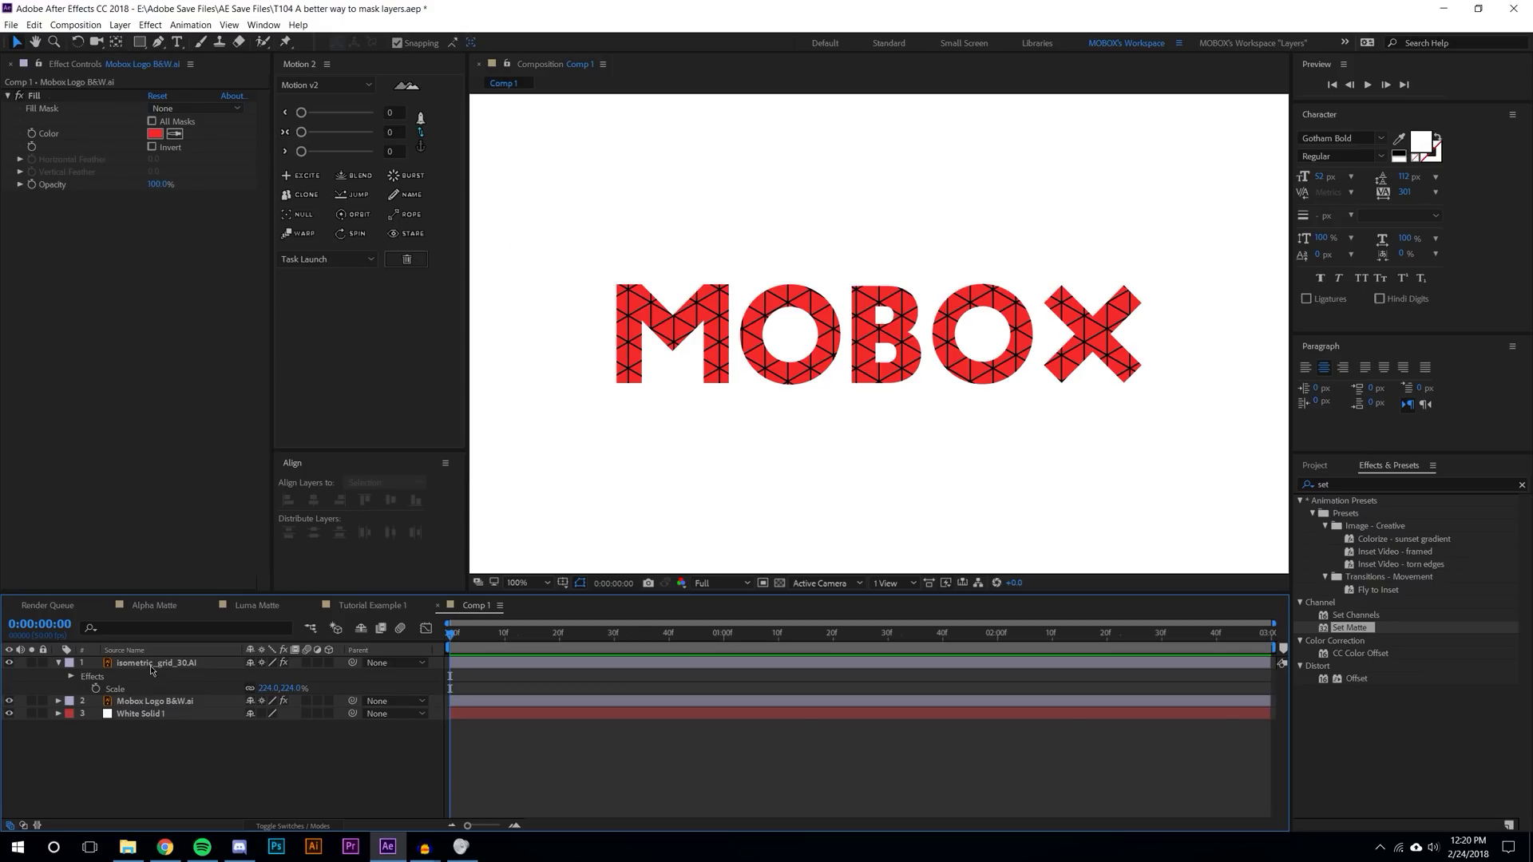
left_click(152, 663)
key("t")
left_click_drag(251, 675, 184, 673)
left_click(301, 739)
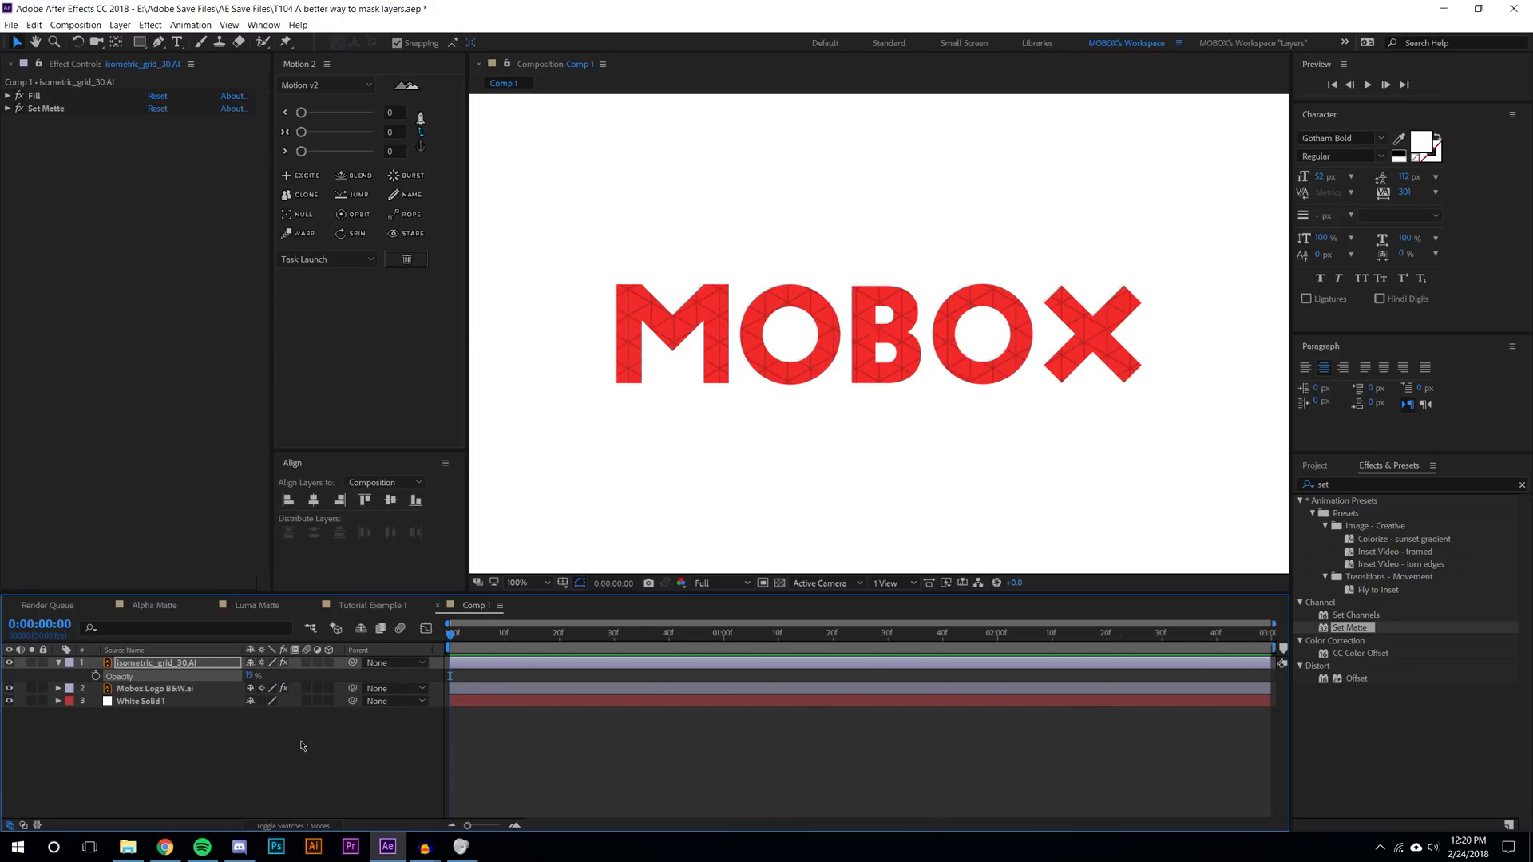
- Leave the logo layer's track matte unchanged and duplicate the matted grid layer
scroll(701, 445, "down", 2)
scroll(935, 400, "up", 2)
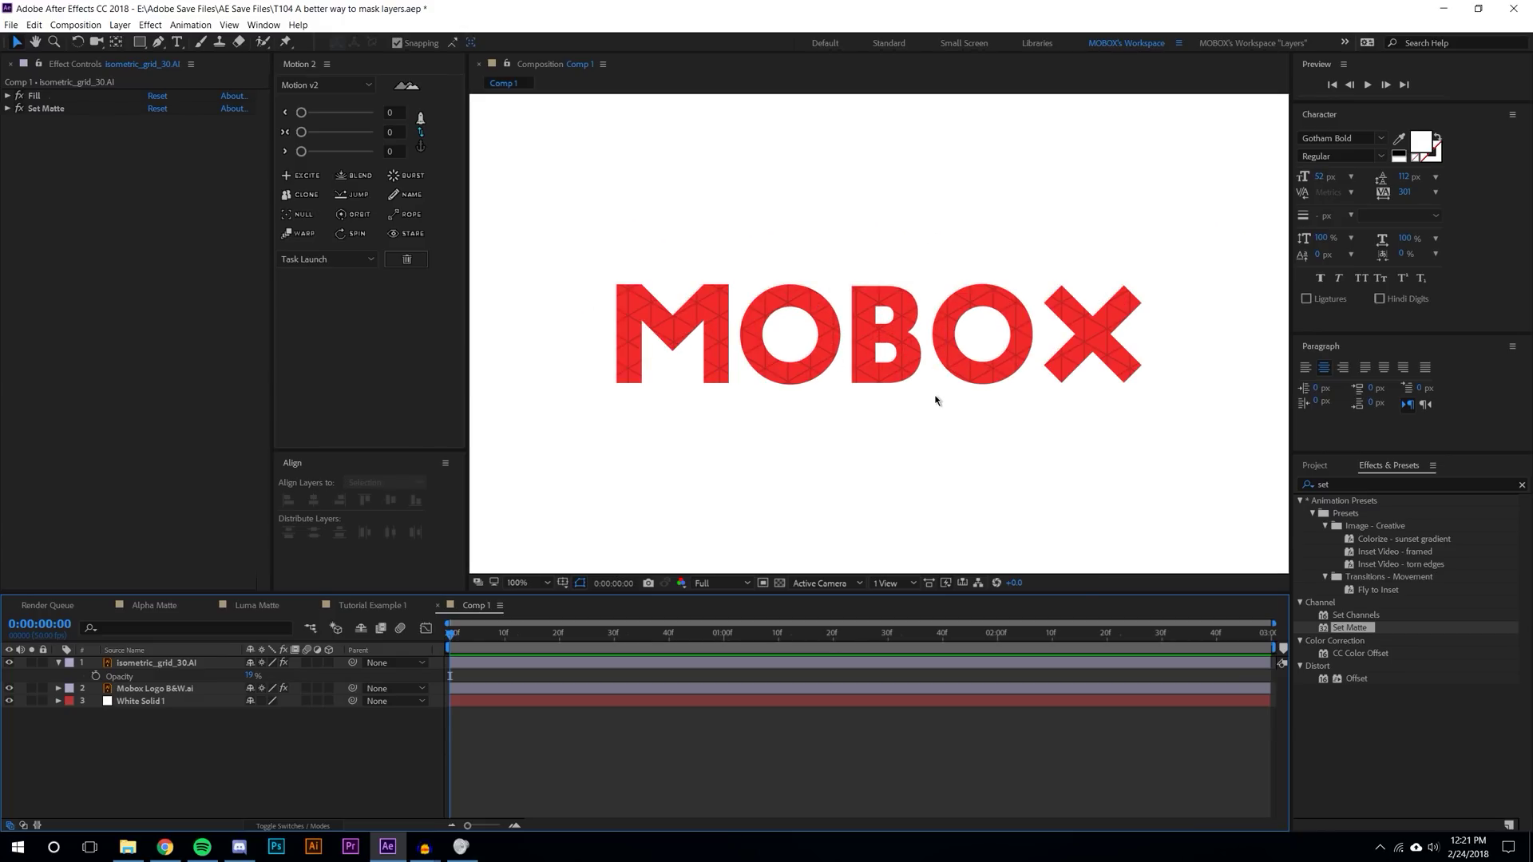
left_click(137, 691)
left_click(293, 826)
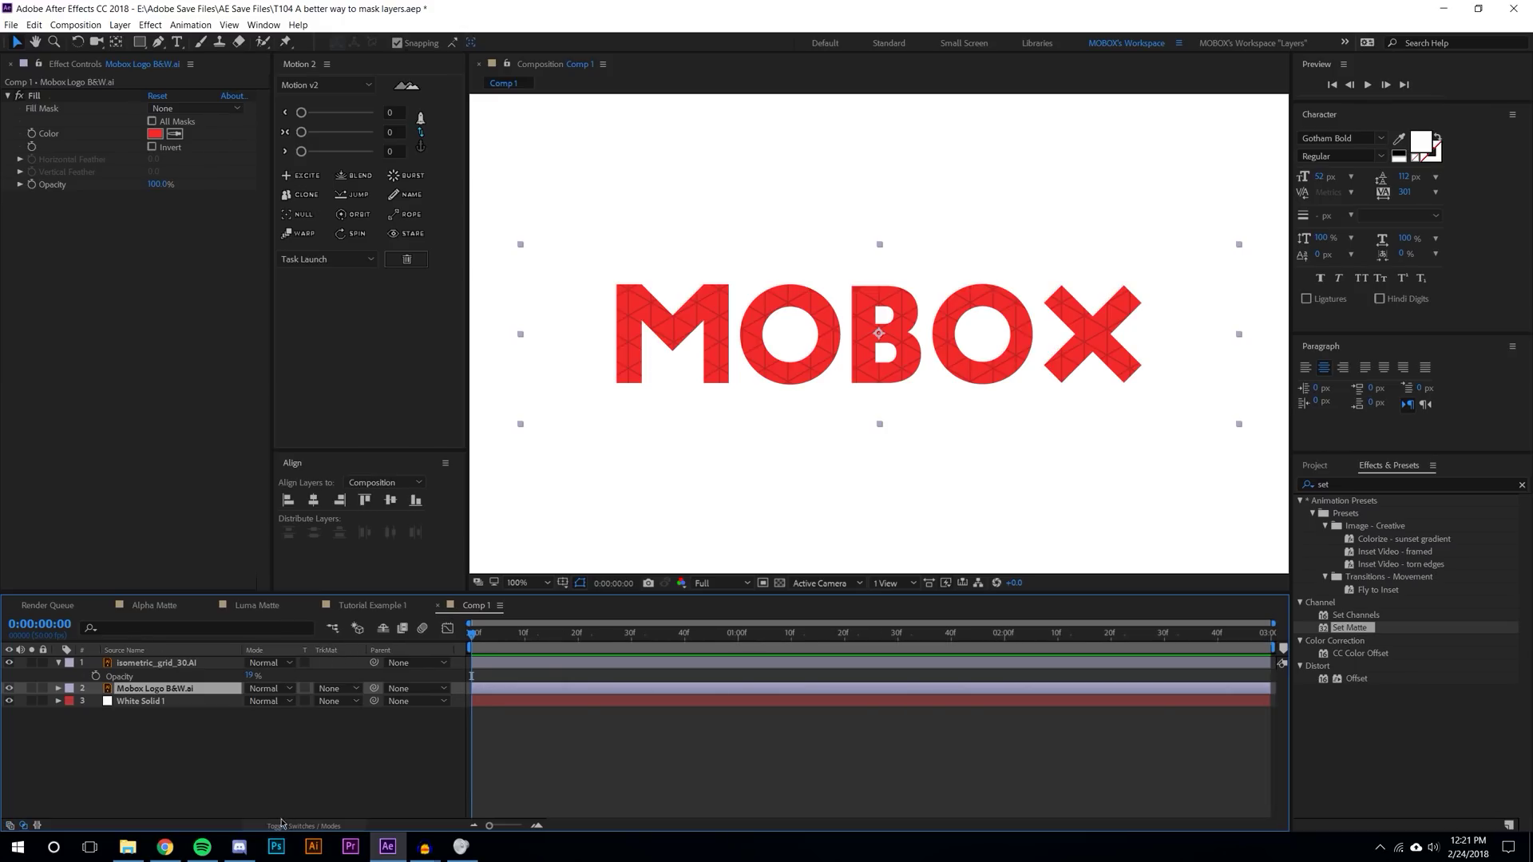
left_click(335, 688)
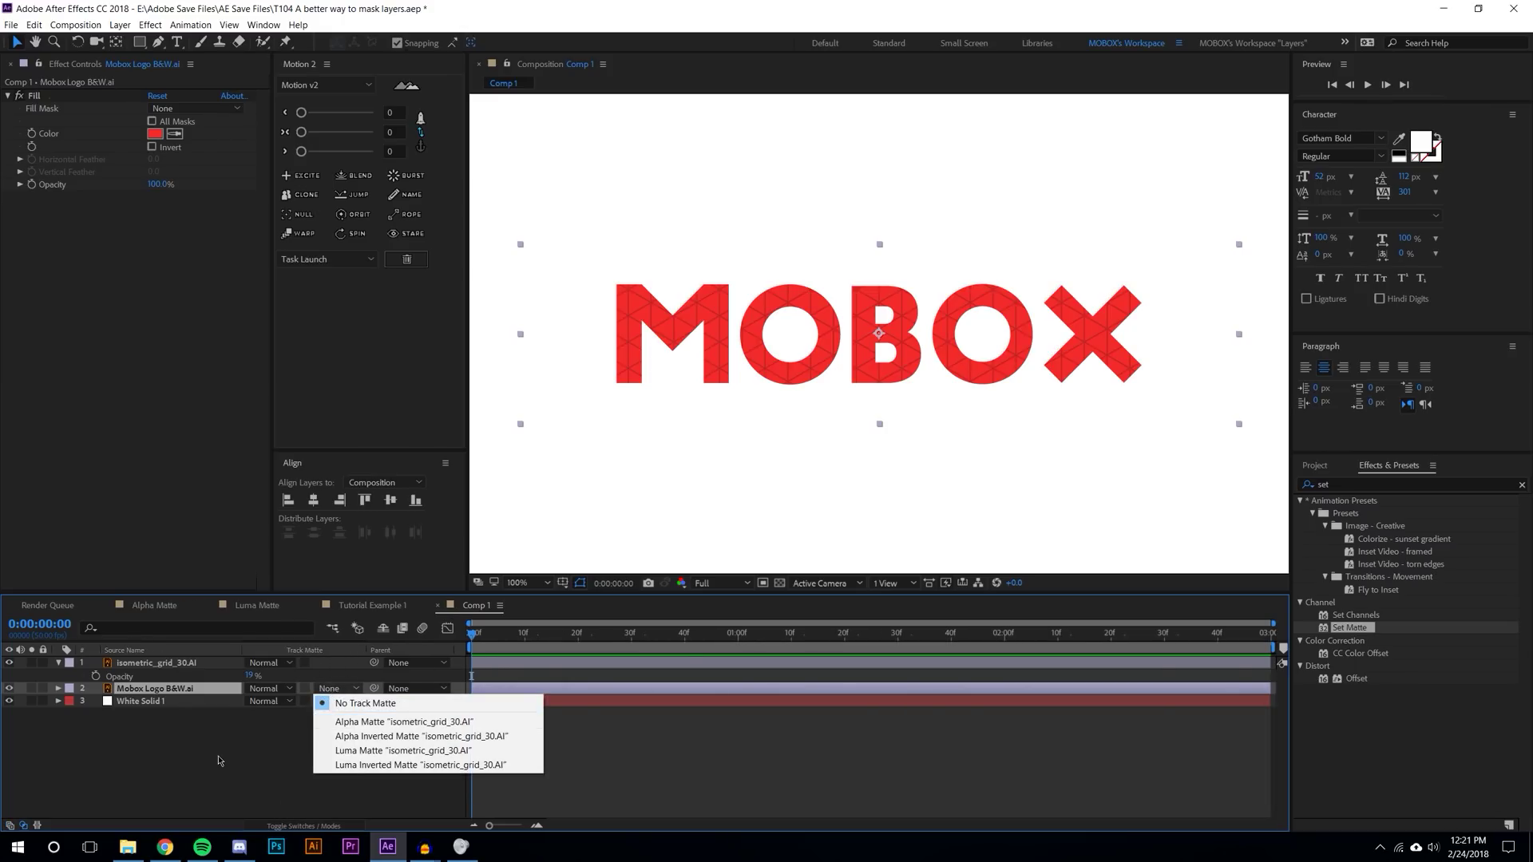
left_click(720, 254)
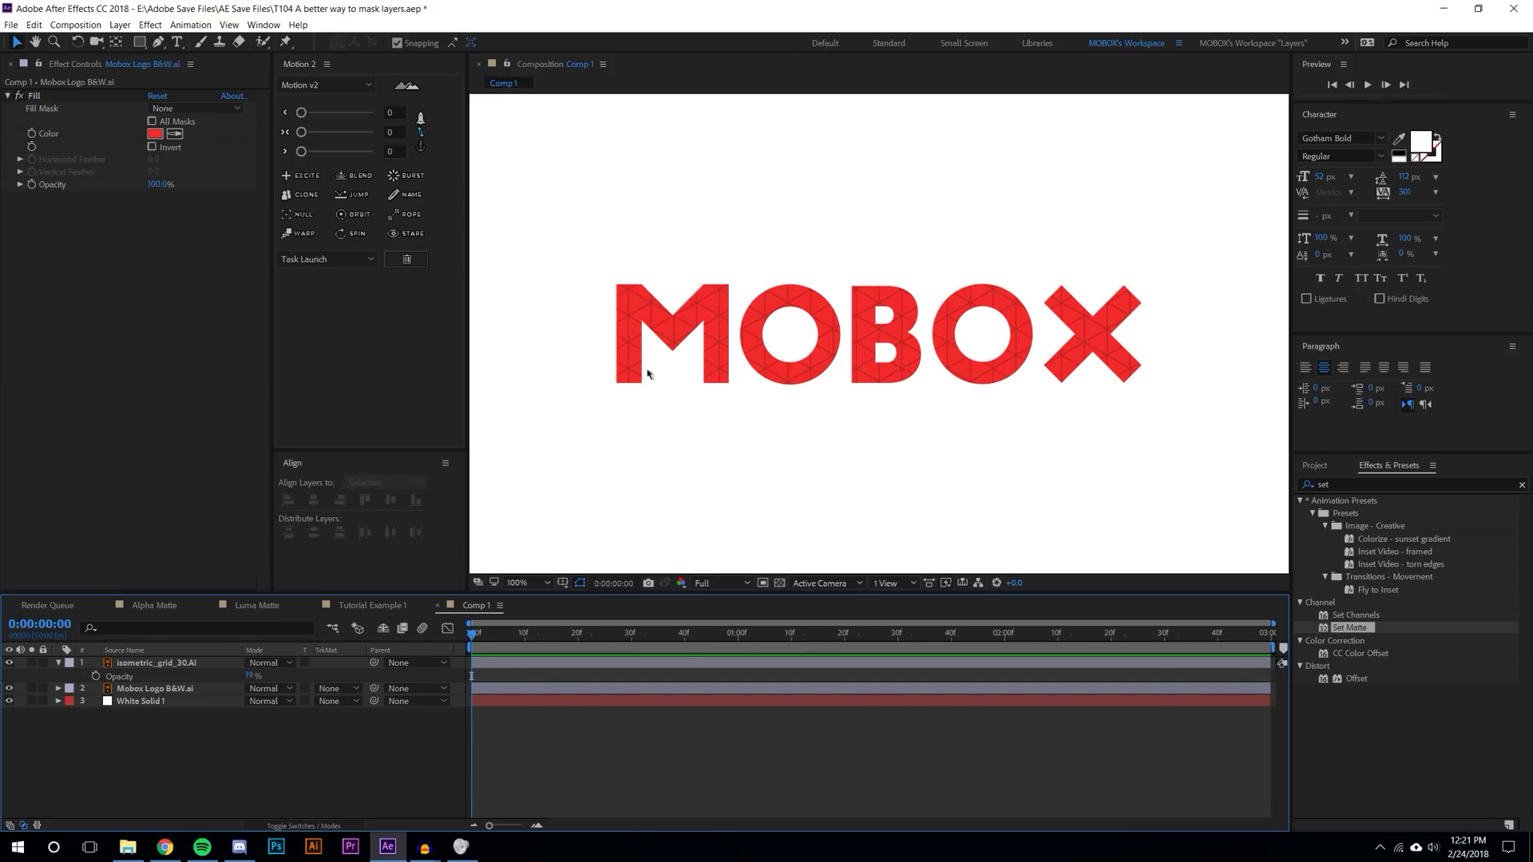
left_click(147, 663)
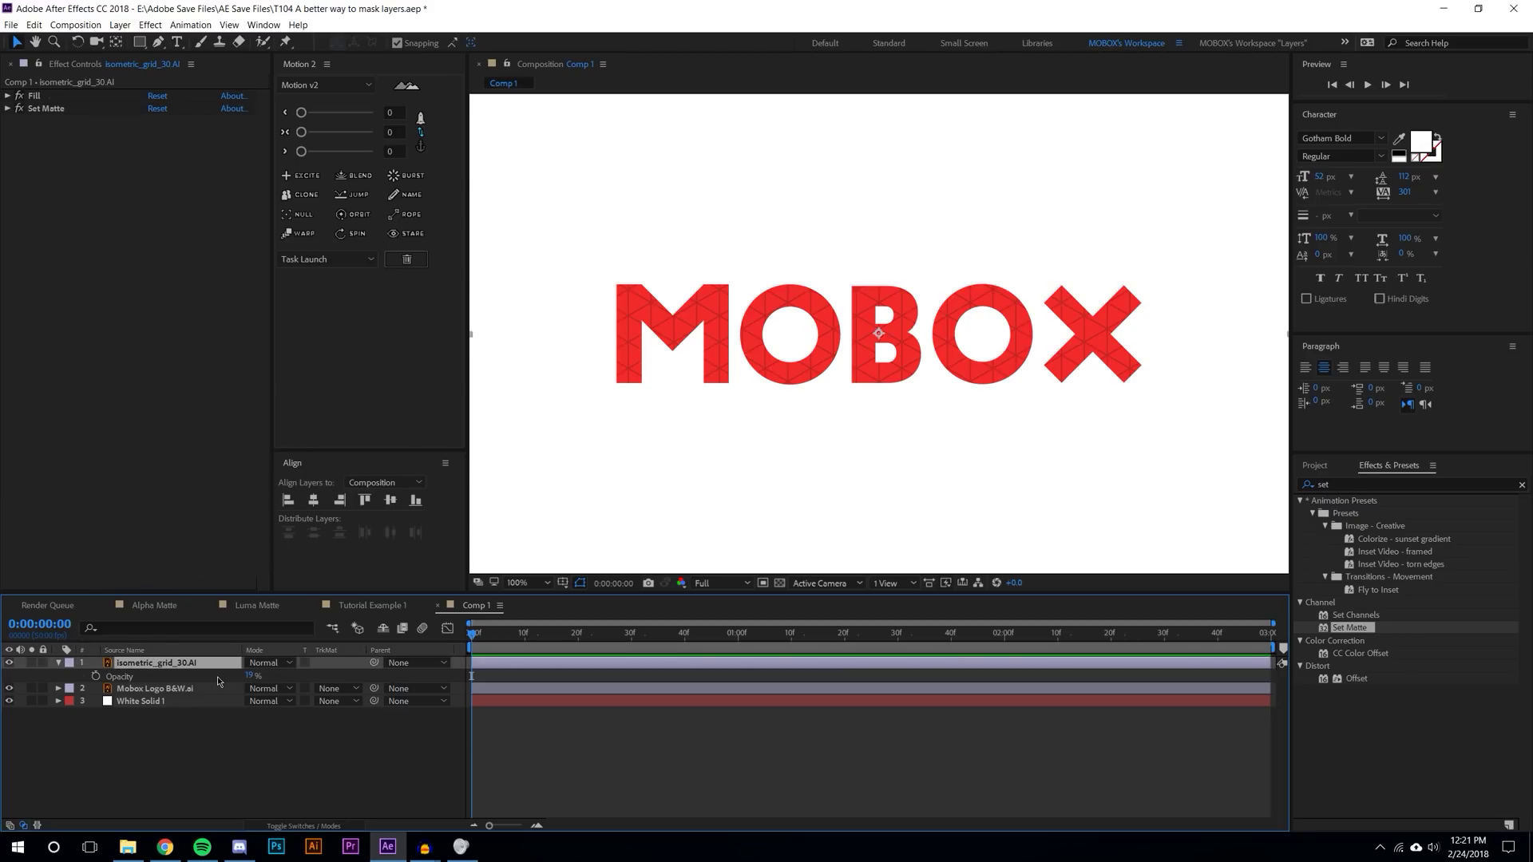
key("ctrl+d")
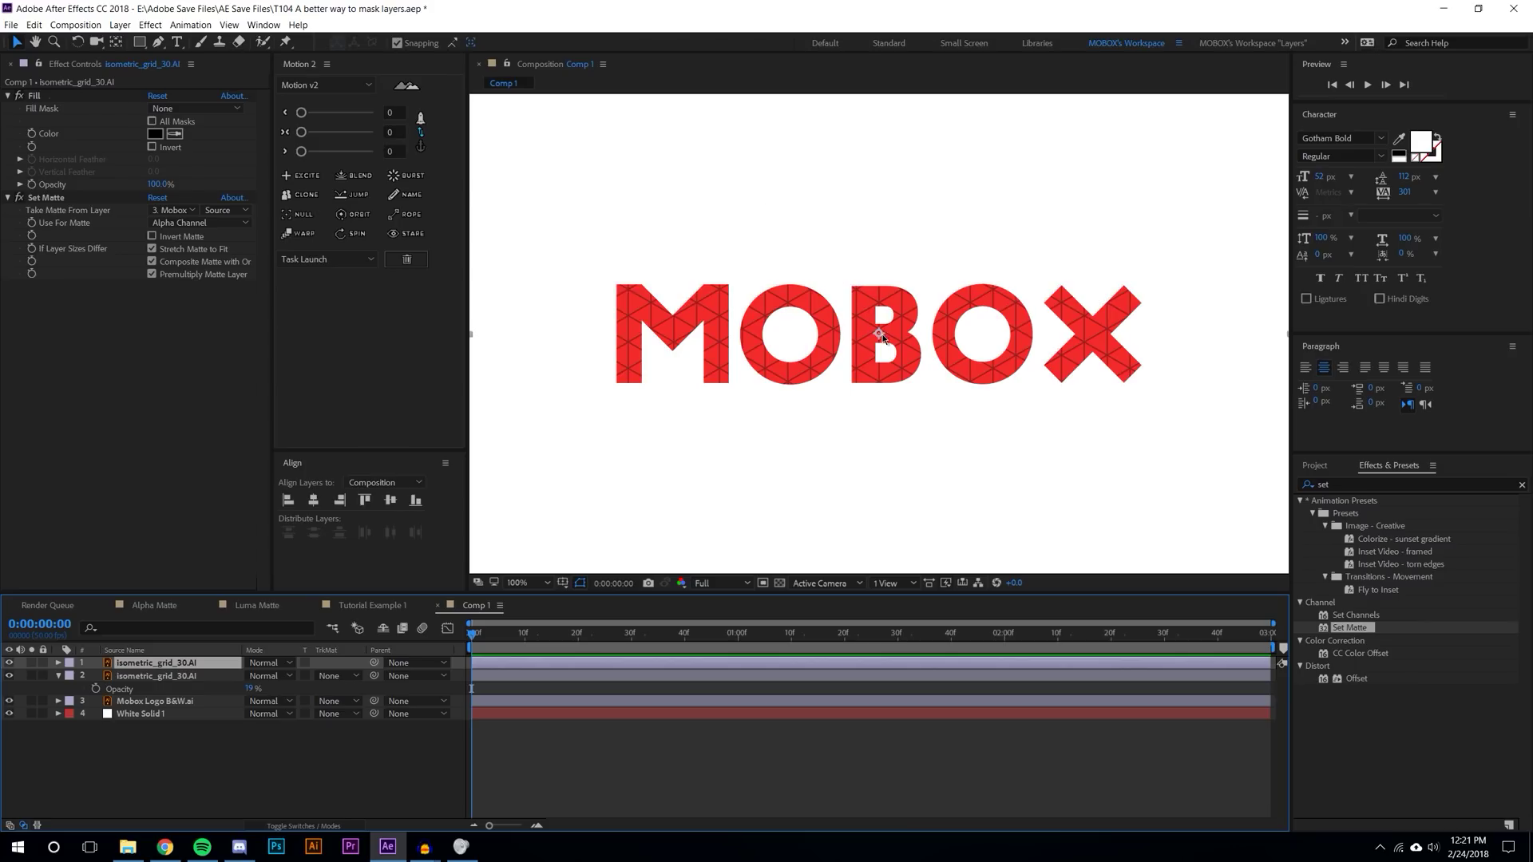
- Make three more grid copies, shift one about 20 px right, and select all six
key("ctrl+d")
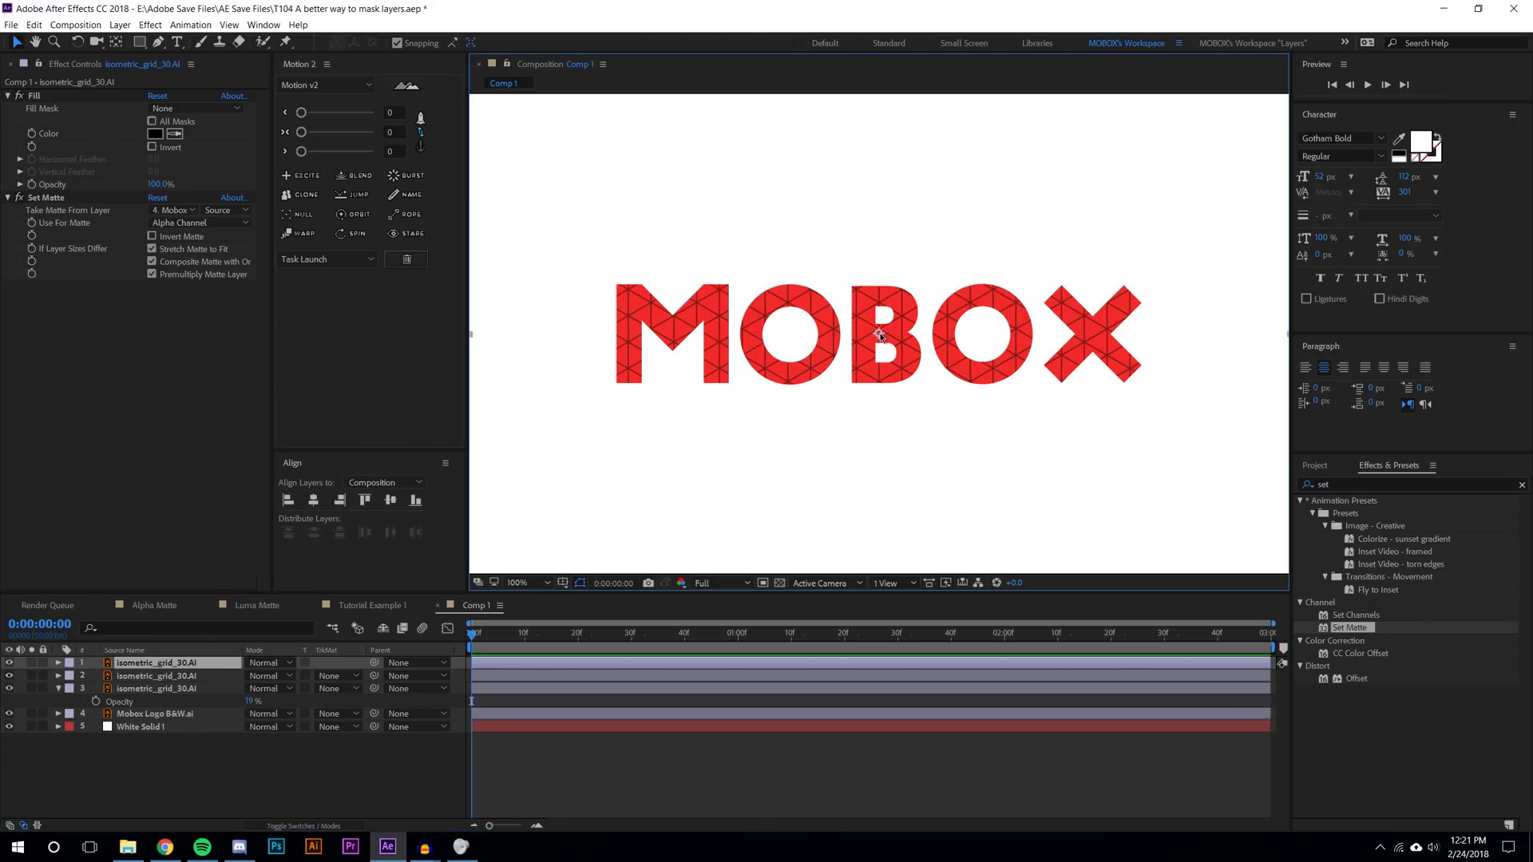
key("ctrl+d")
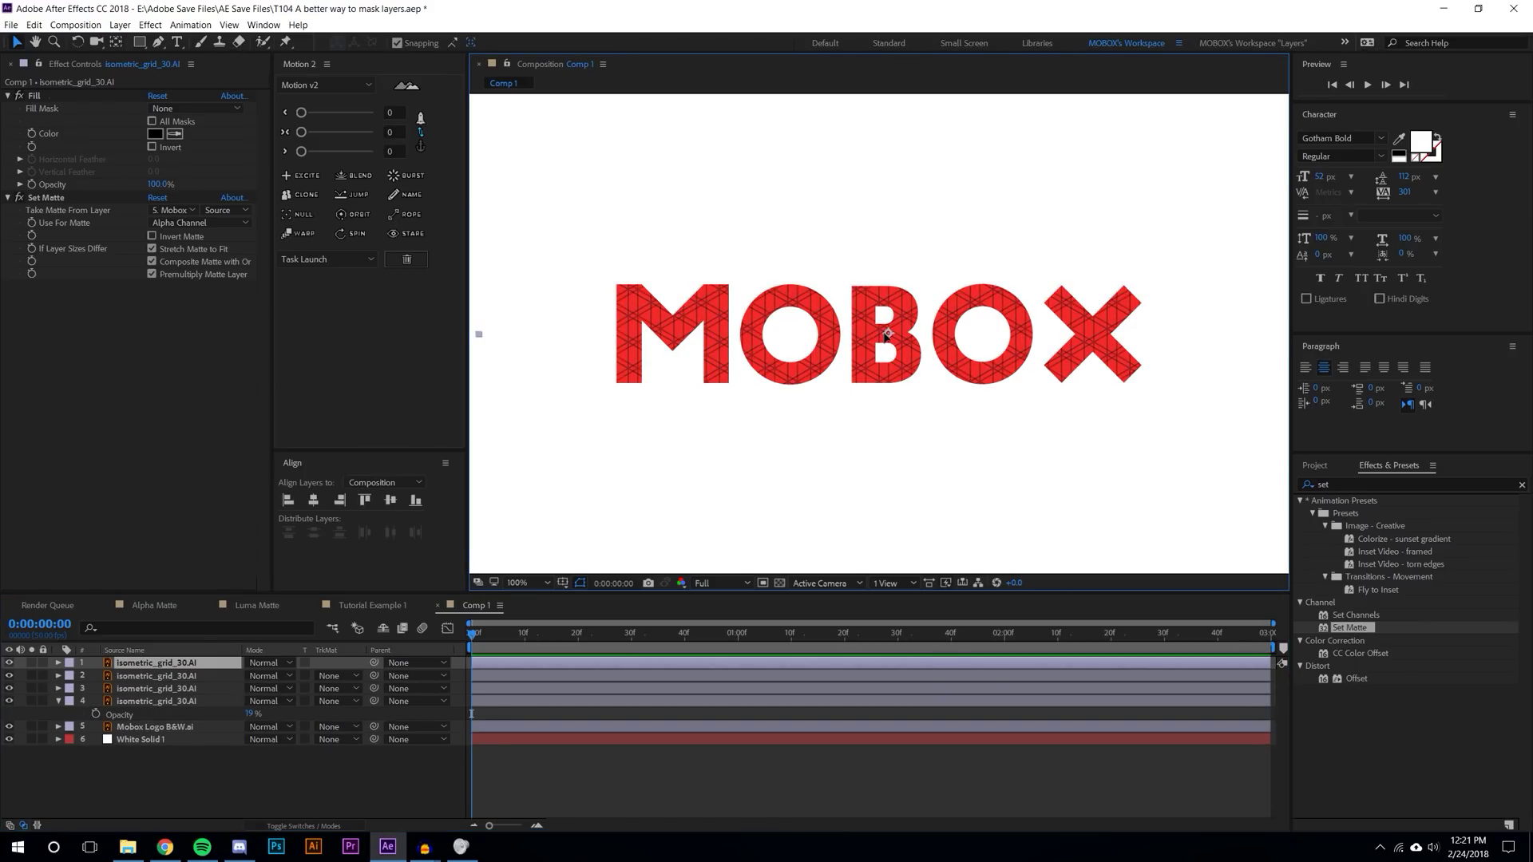
left_click_drag(886, 334, 912, 358)
key("ctrl+d")
key("ctrl+d")
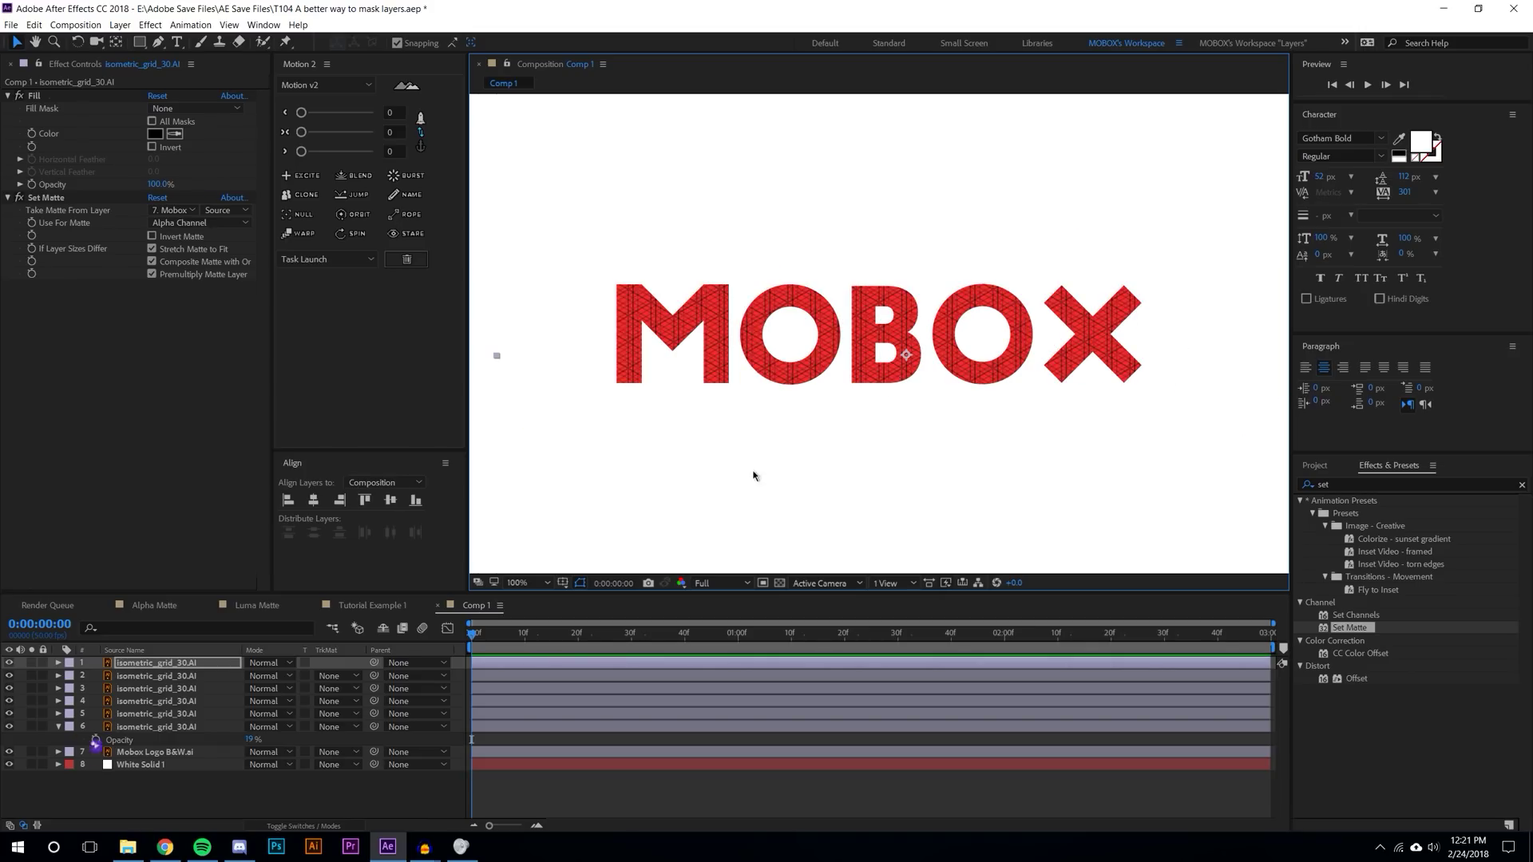
left_click(162, 727, "shift")
- Lower the Opacity of all six grid layers together for a fainter crosshatch
key("t")
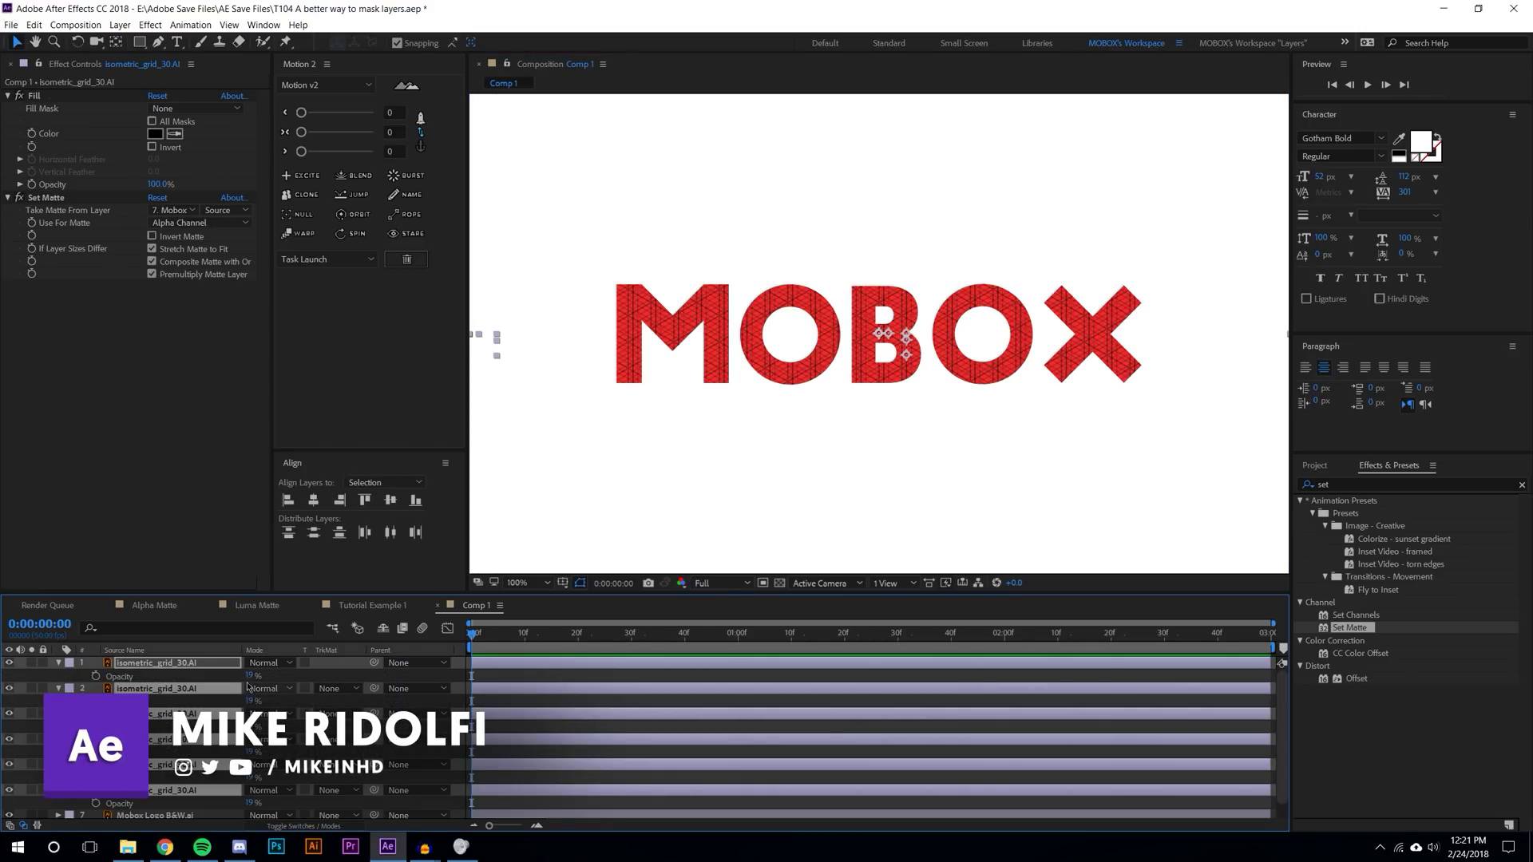
left_click_drag(253, 676, 224, 685)
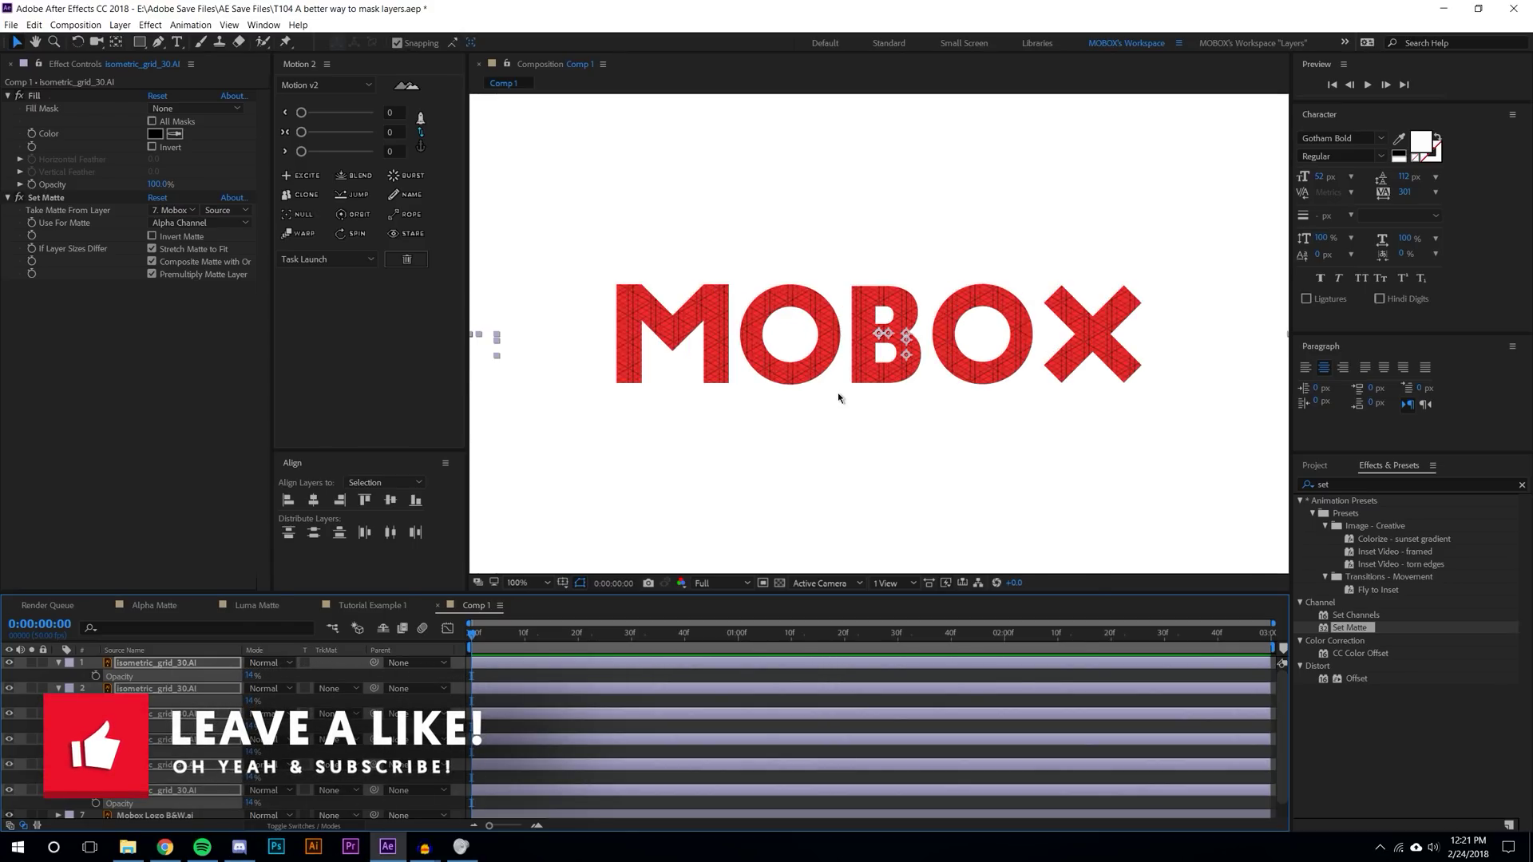
key("t")
left_click(525, 469)
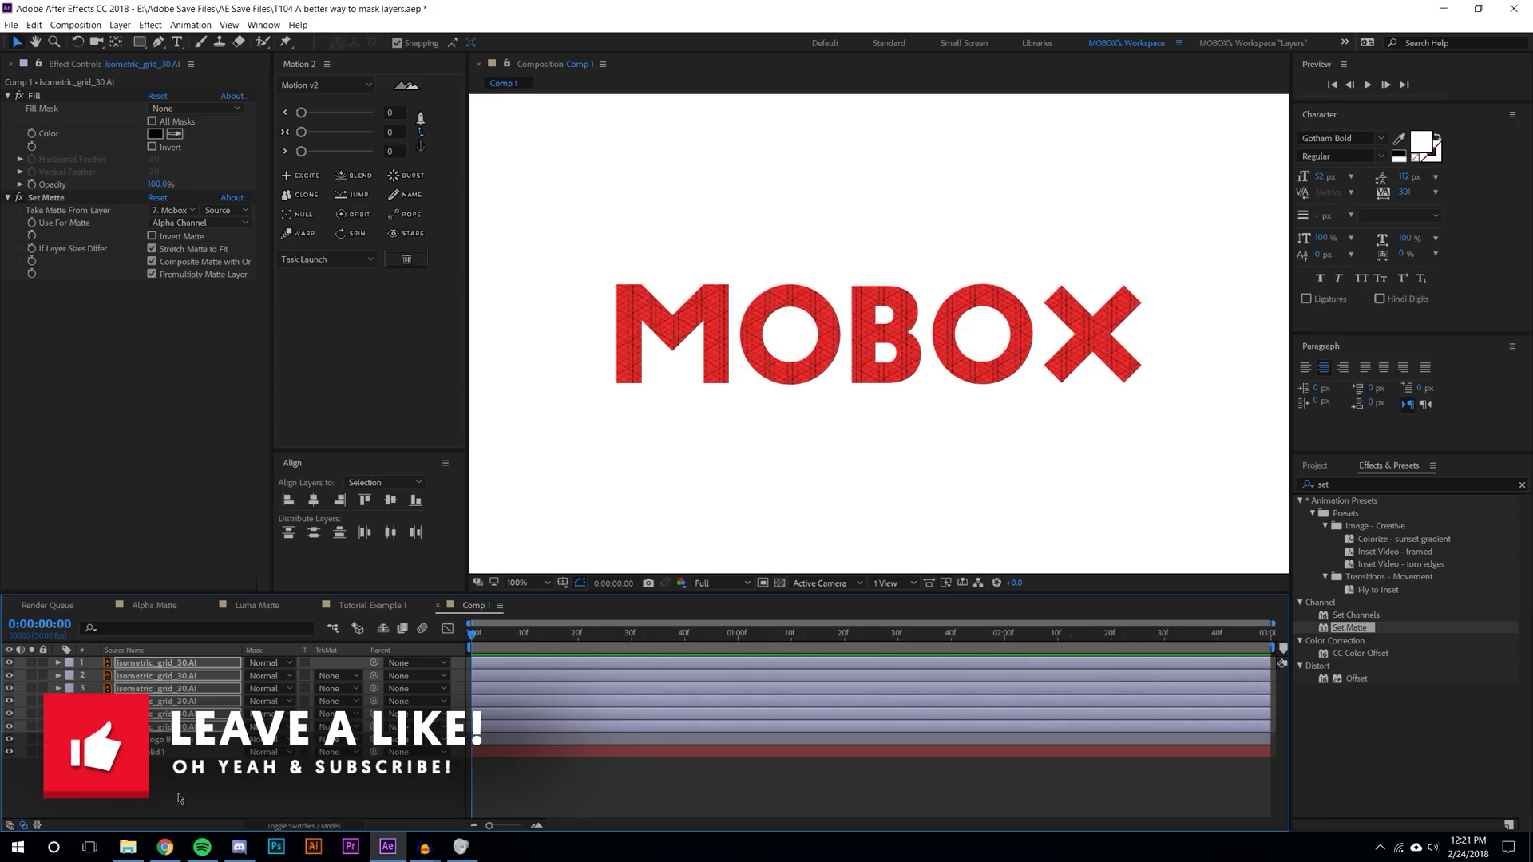